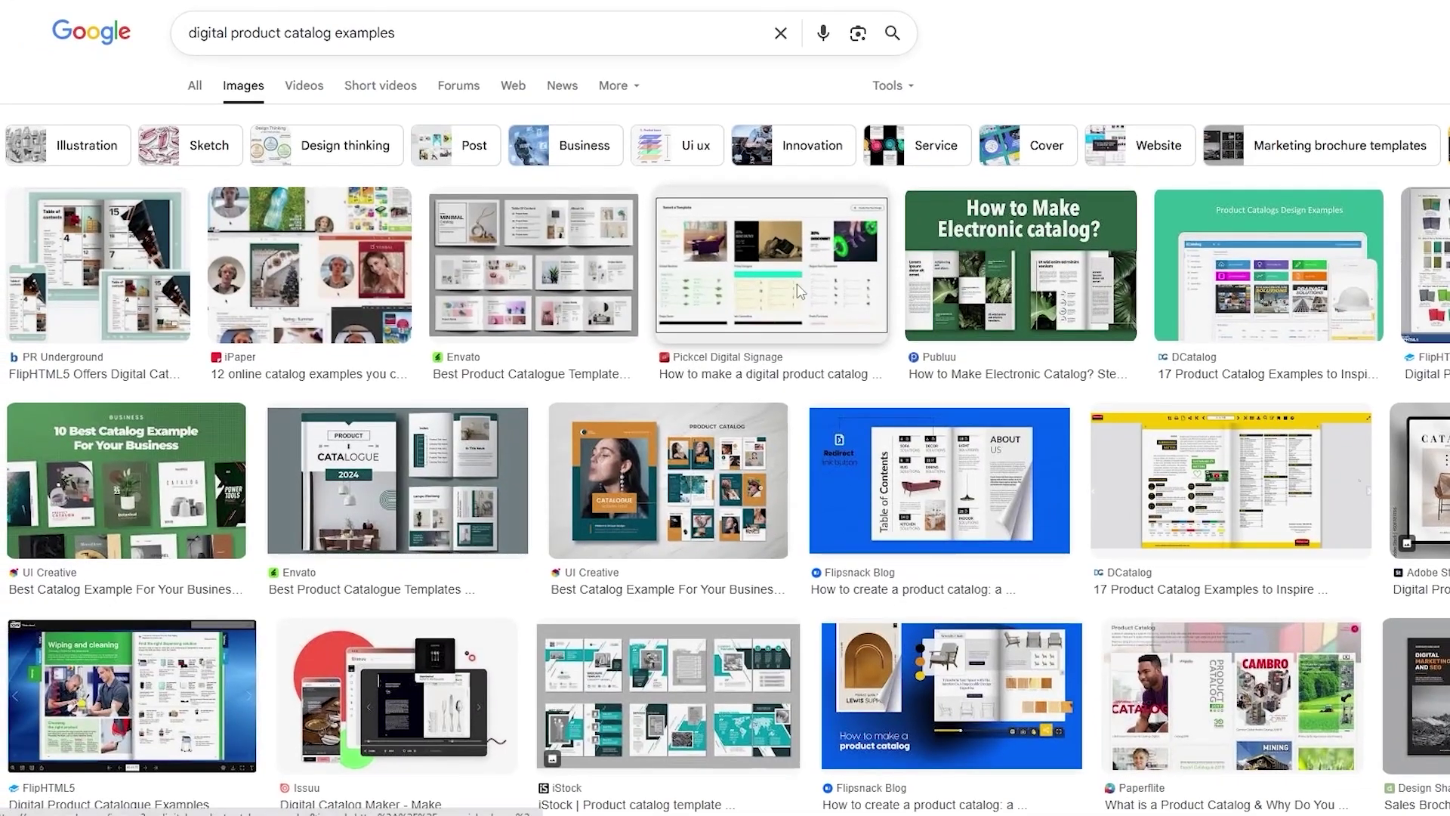
Examine the digital product catalog examples in the image results, including an enlarged view of the Flipsnack Blog table-of-contents spread.
scroll(797, 302, "down", 3)
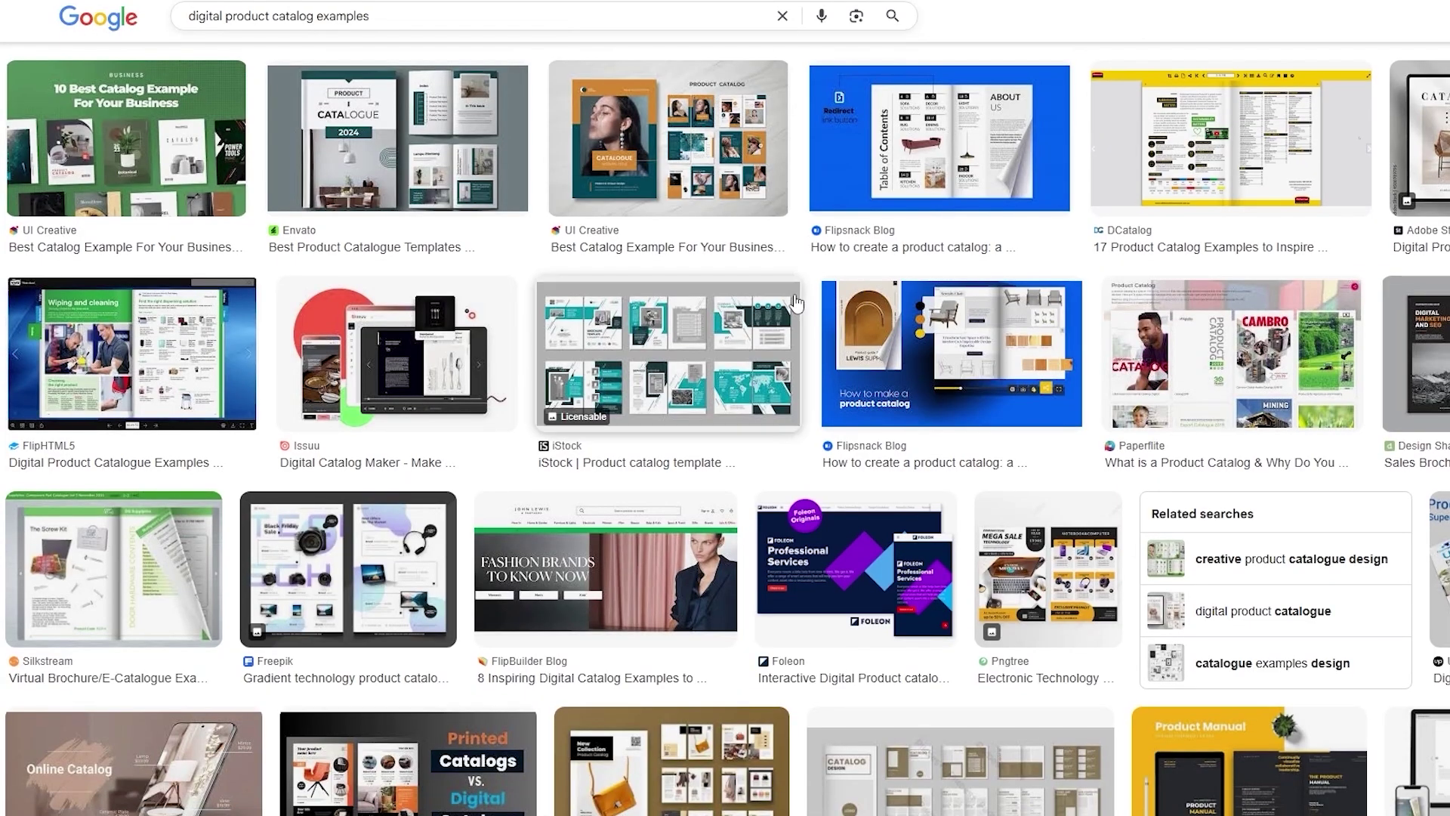
scroll(797, 302, "up", 3)
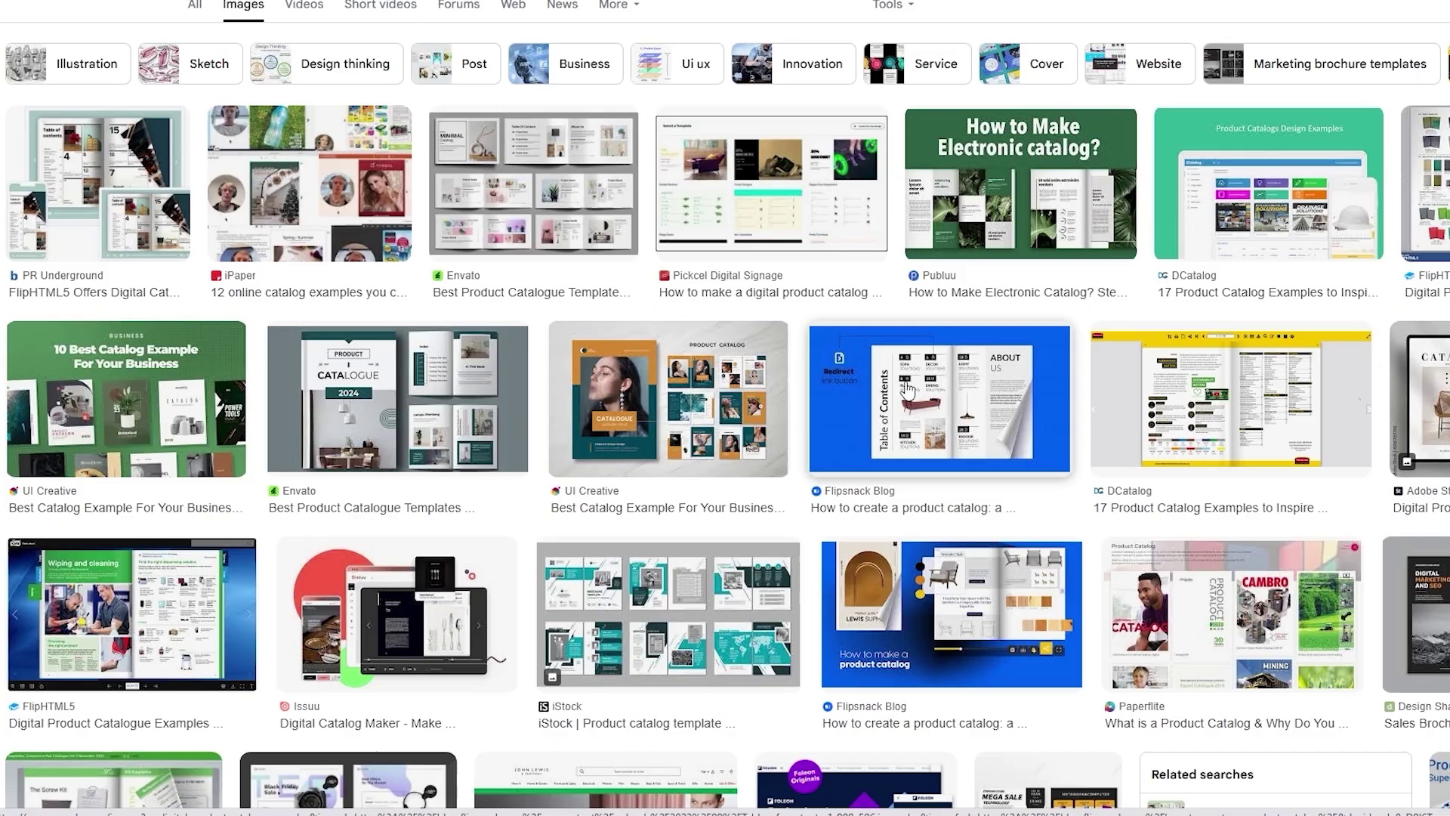
left_click(909, 390)
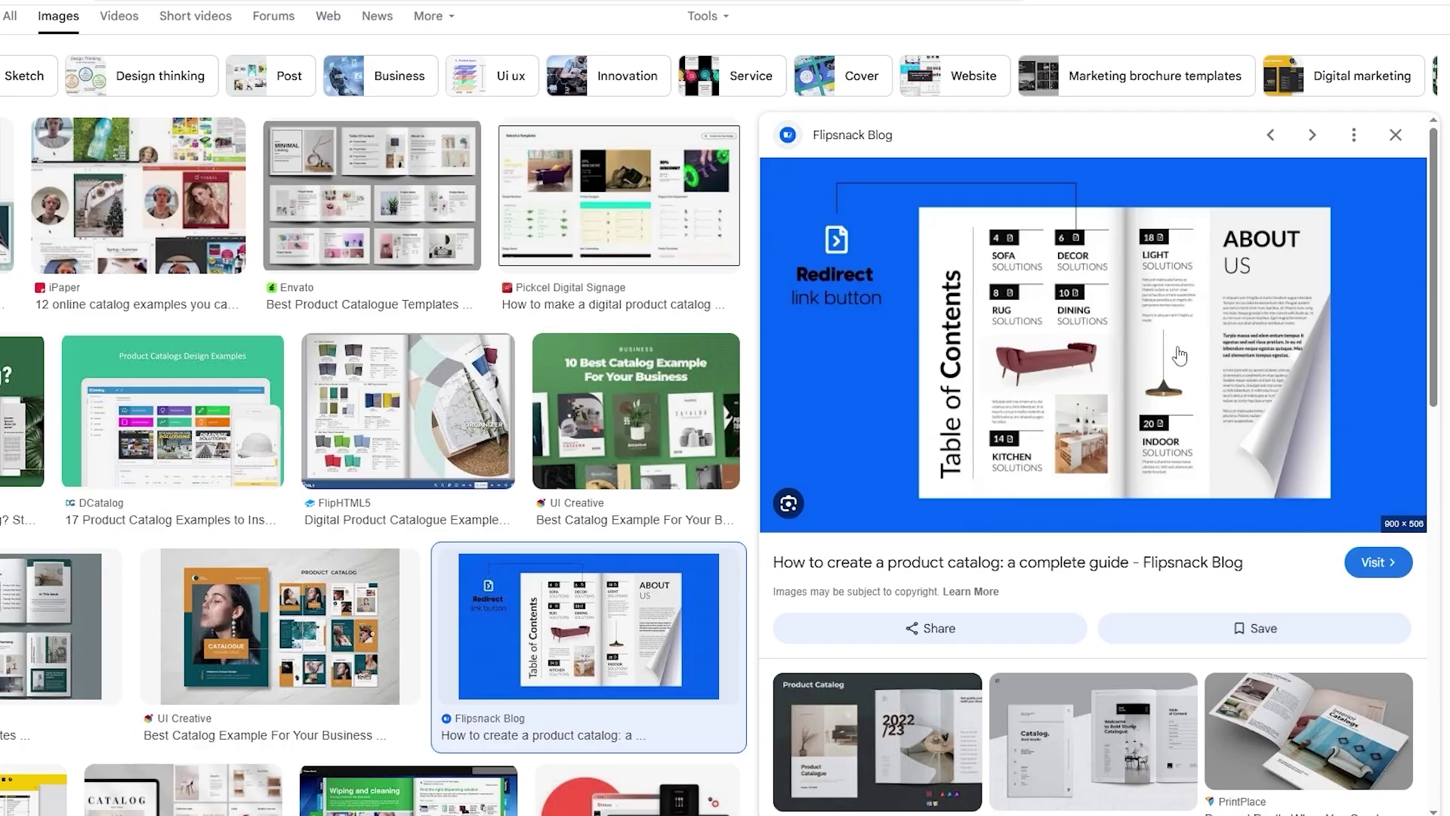
scroll(1179, 355, "down", 3)
scroll(9, 527, "down", 5)
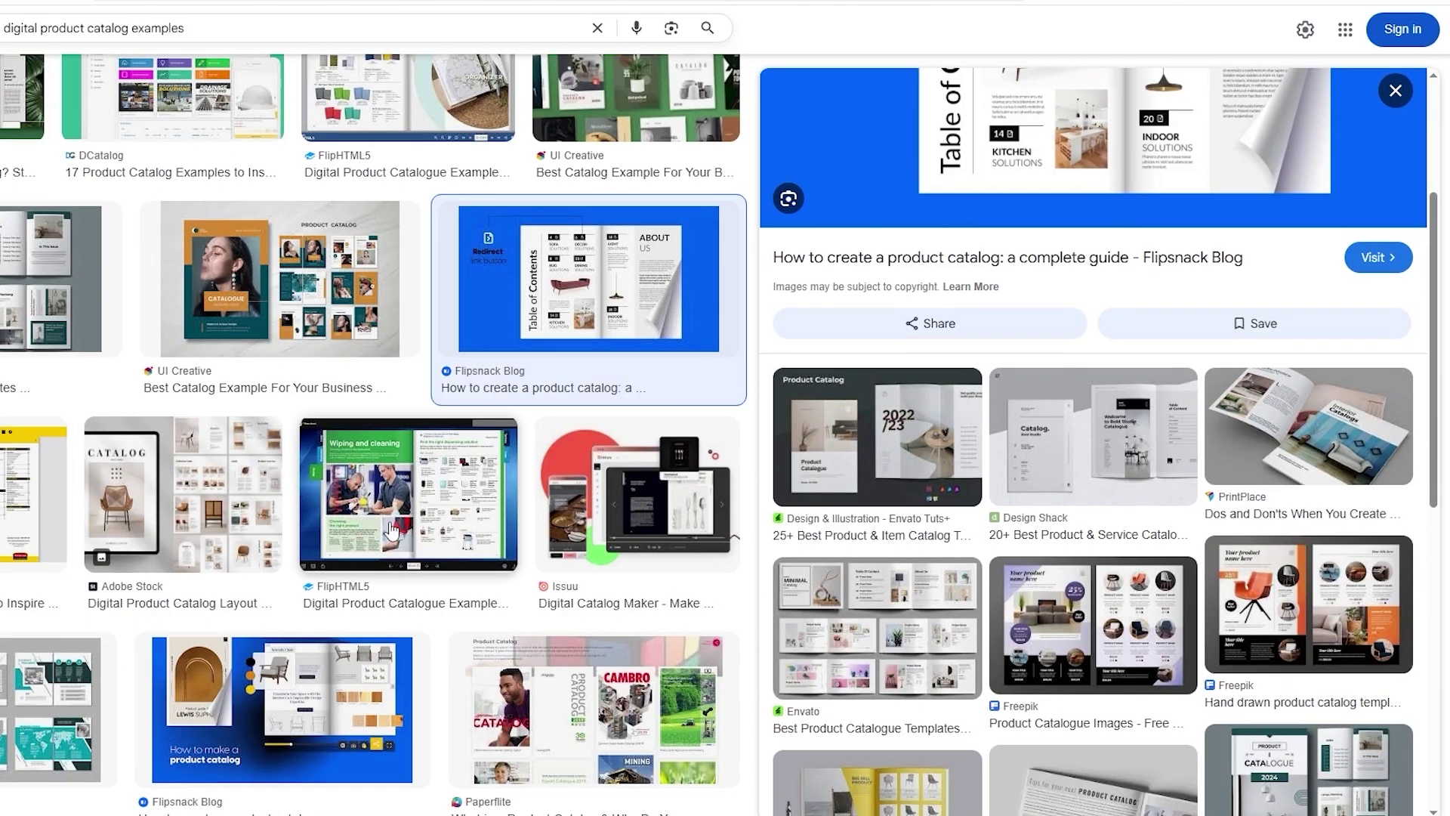
scroll(731, 479, "down", 6)
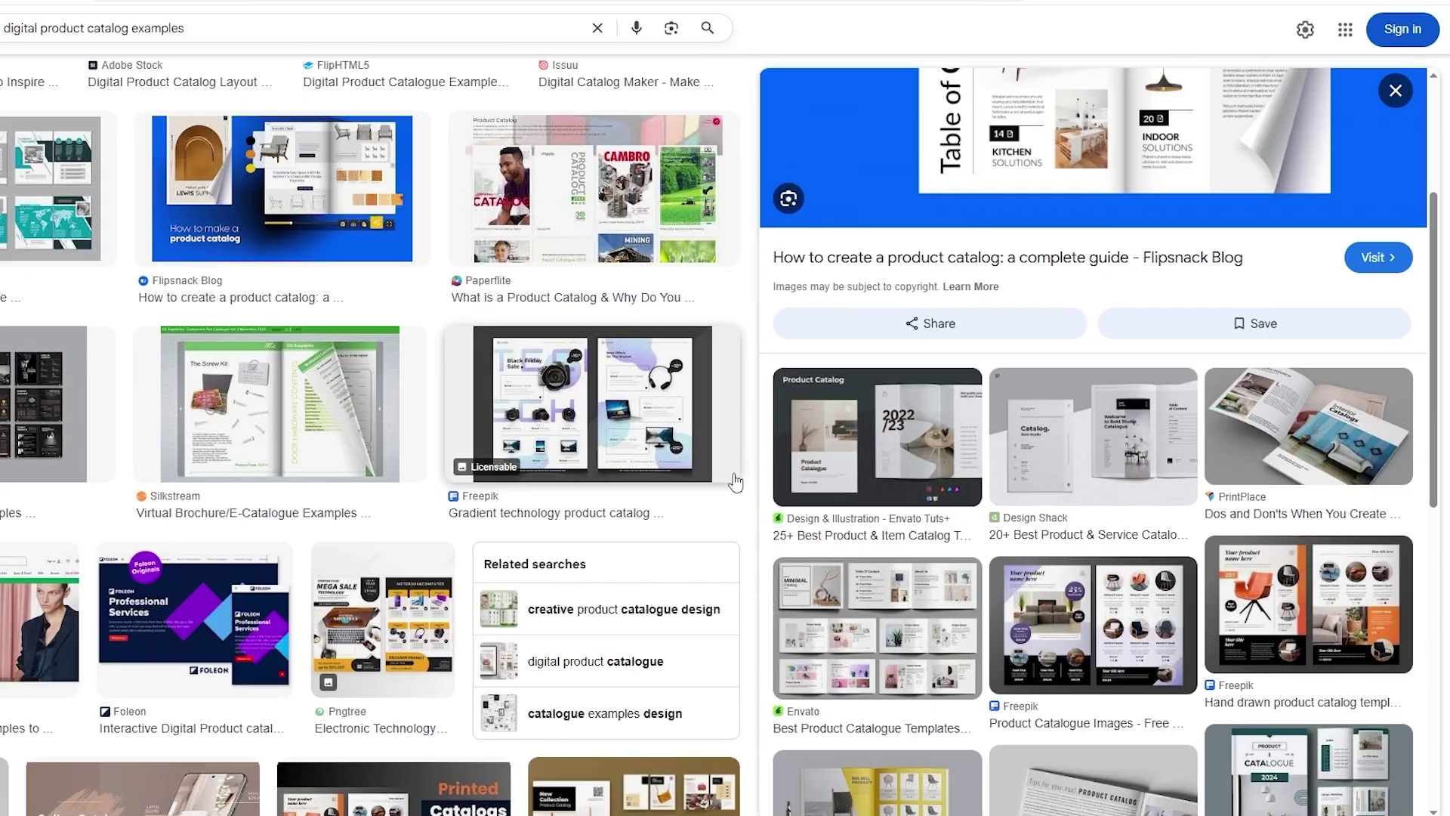
scroll(735, 486, "down", 7)
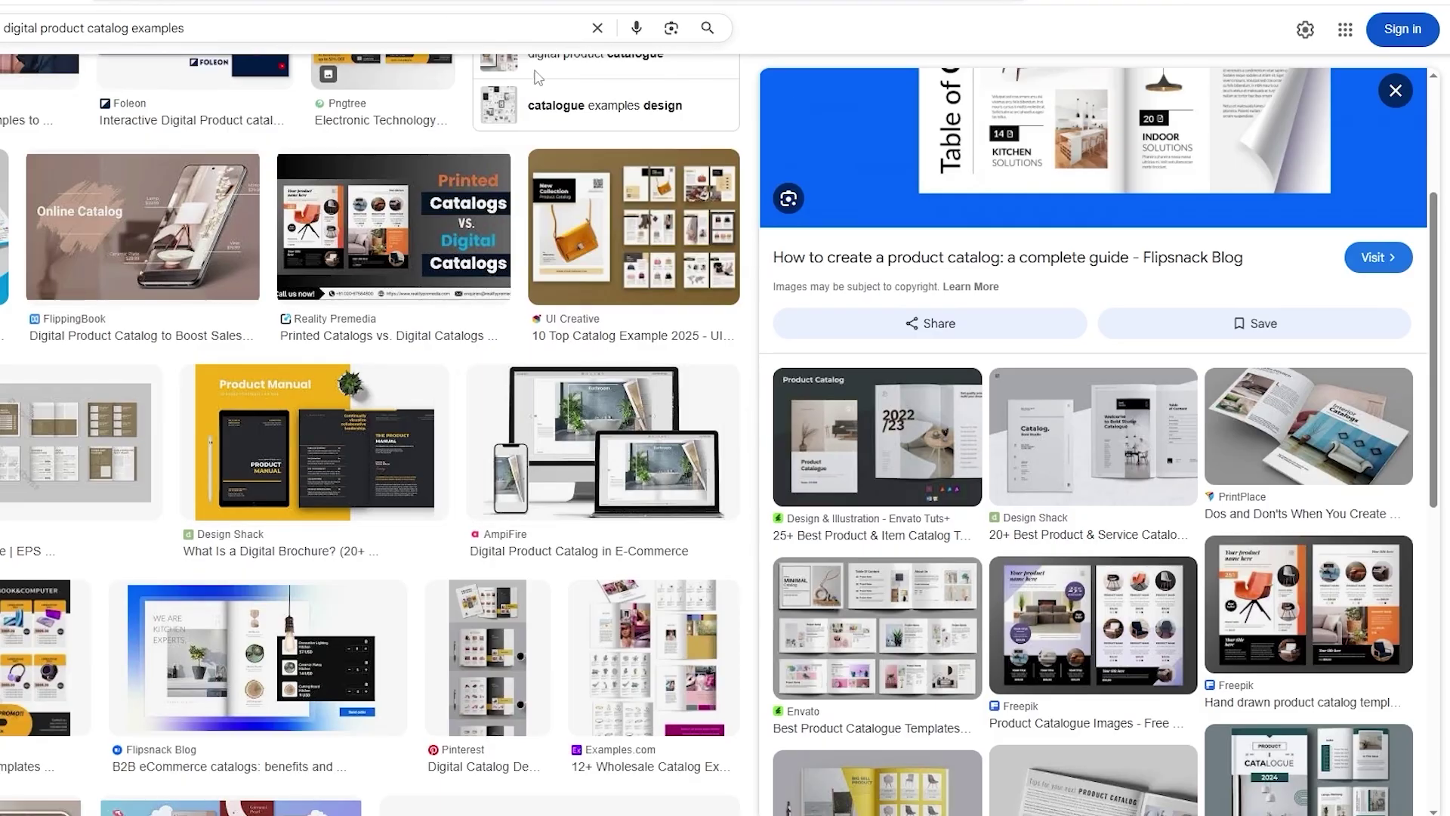
scroll(615, 495, "down", 5)
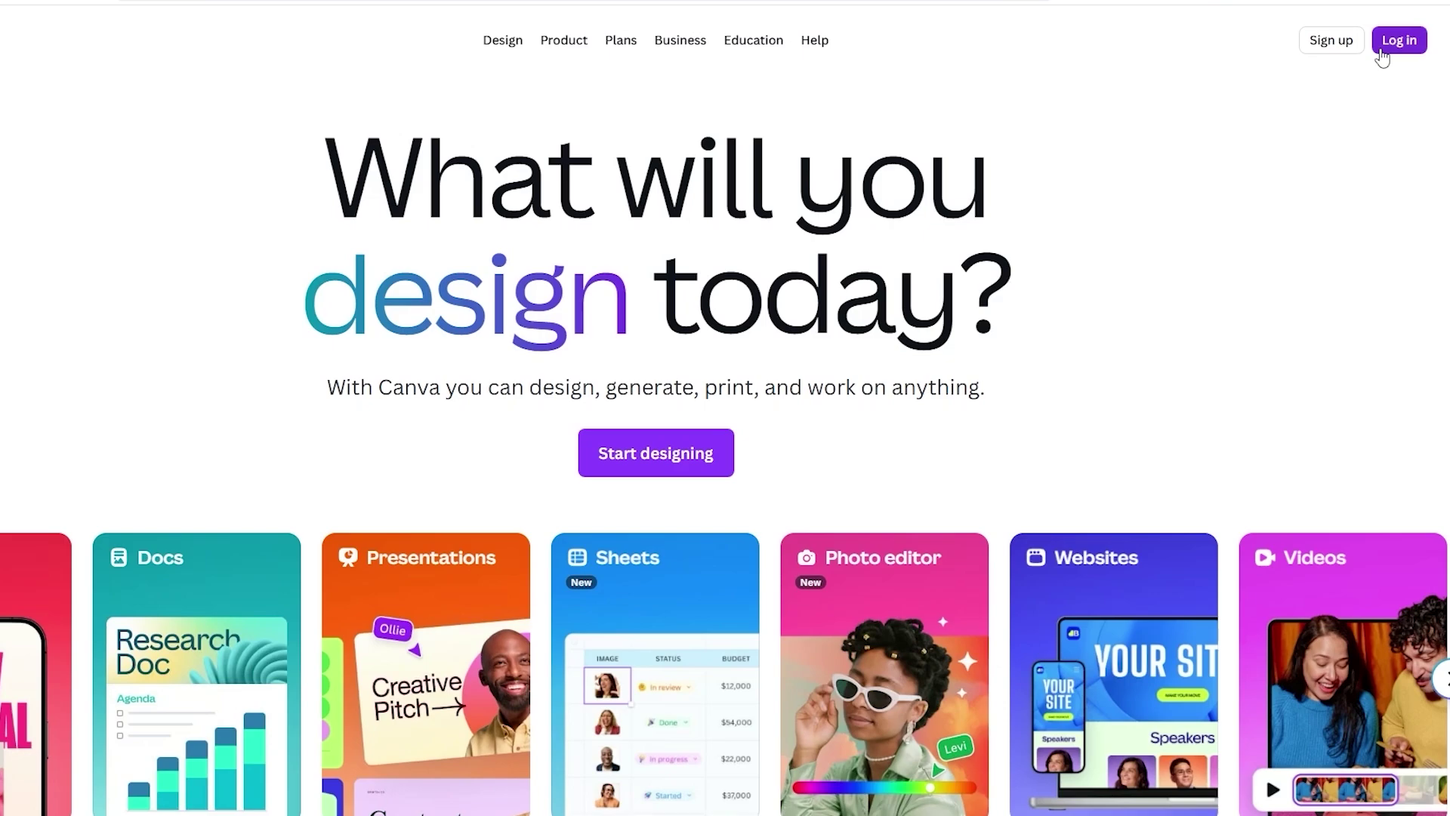
Switch to Canva, log in with the Google account and look over the home page.
left_click(1381, 46)
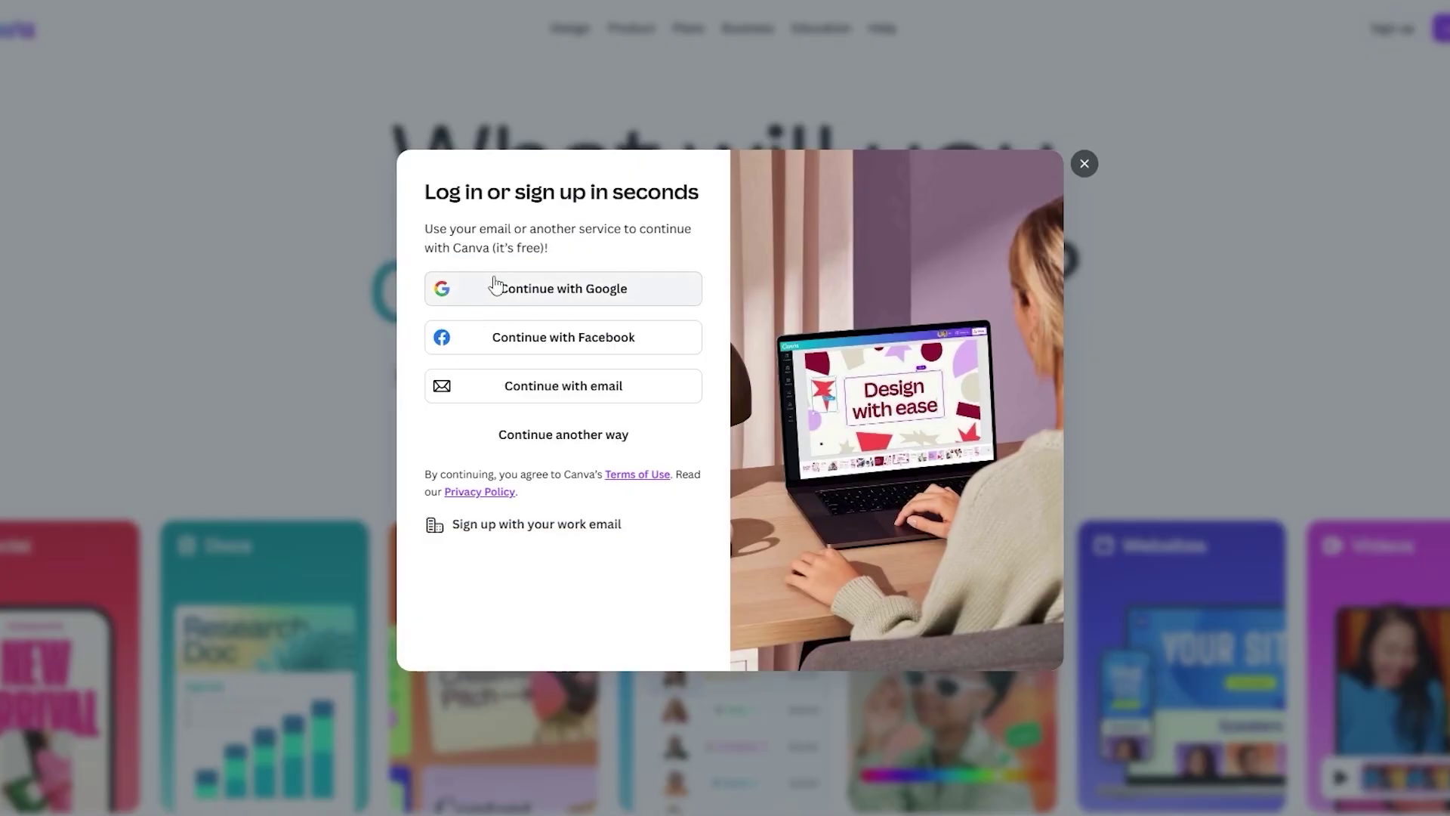
left_click(494, 284)
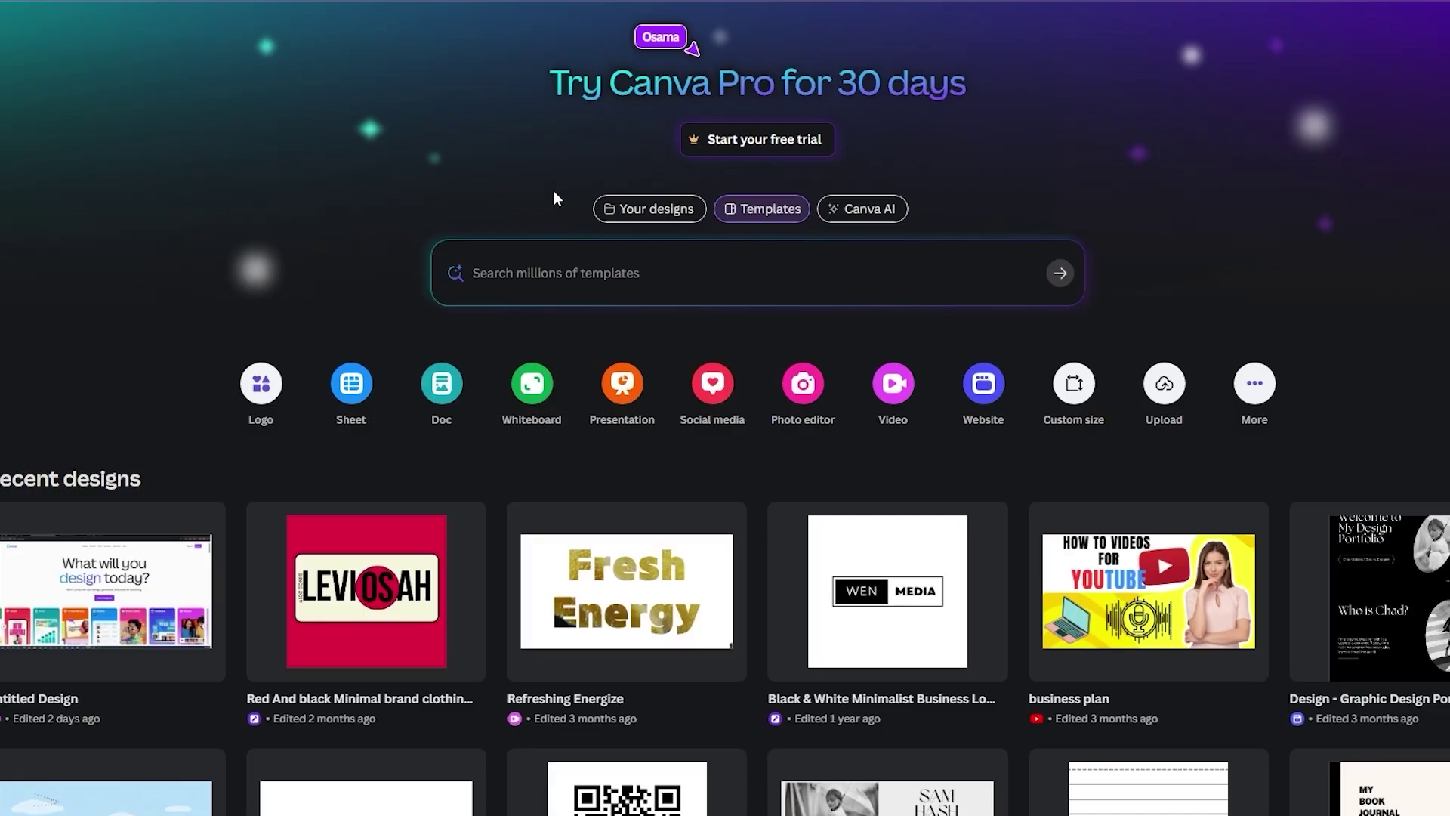
scroll(542, 190, "down", 2)
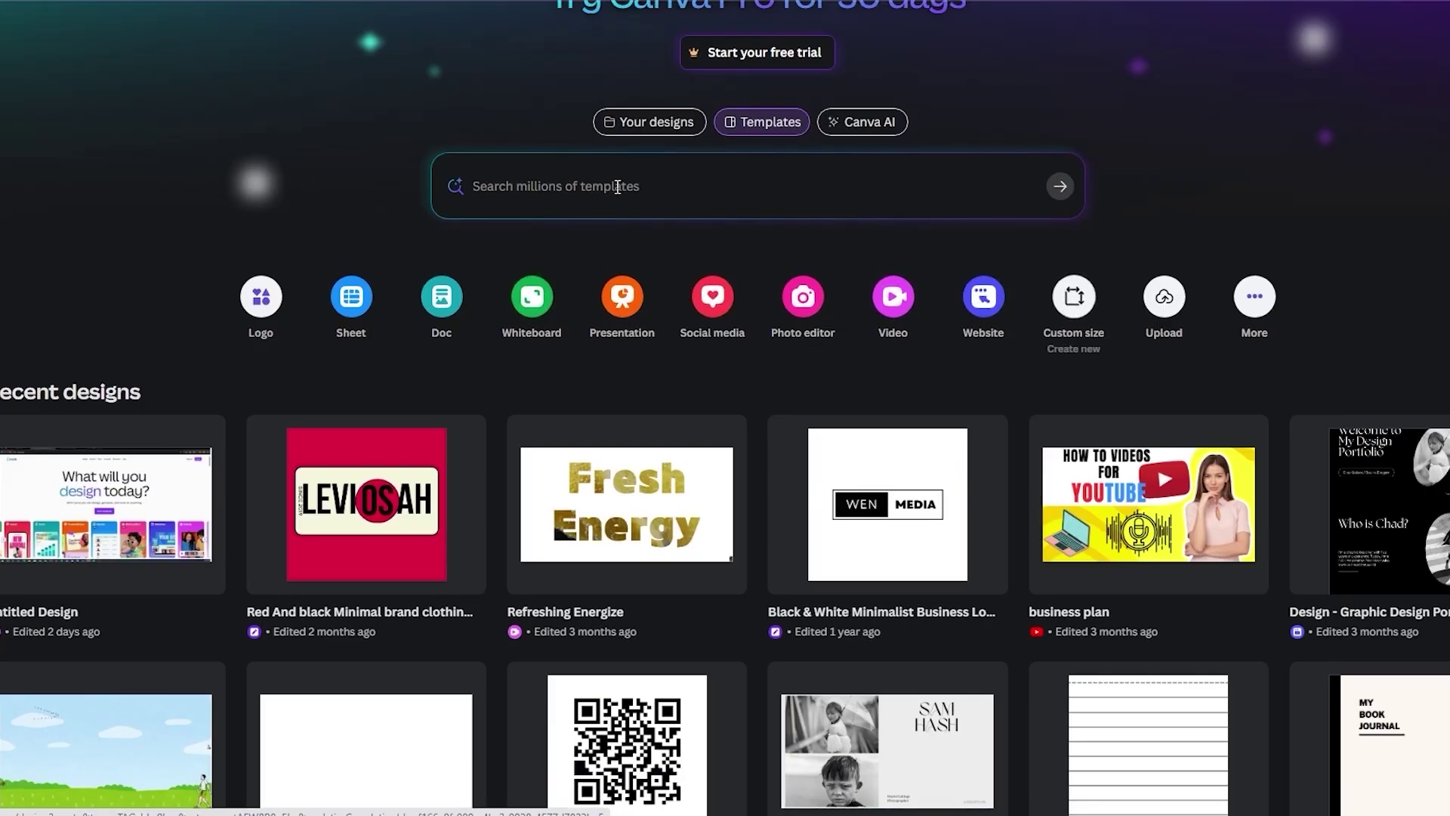
scroll(618, 187, "up", 2)
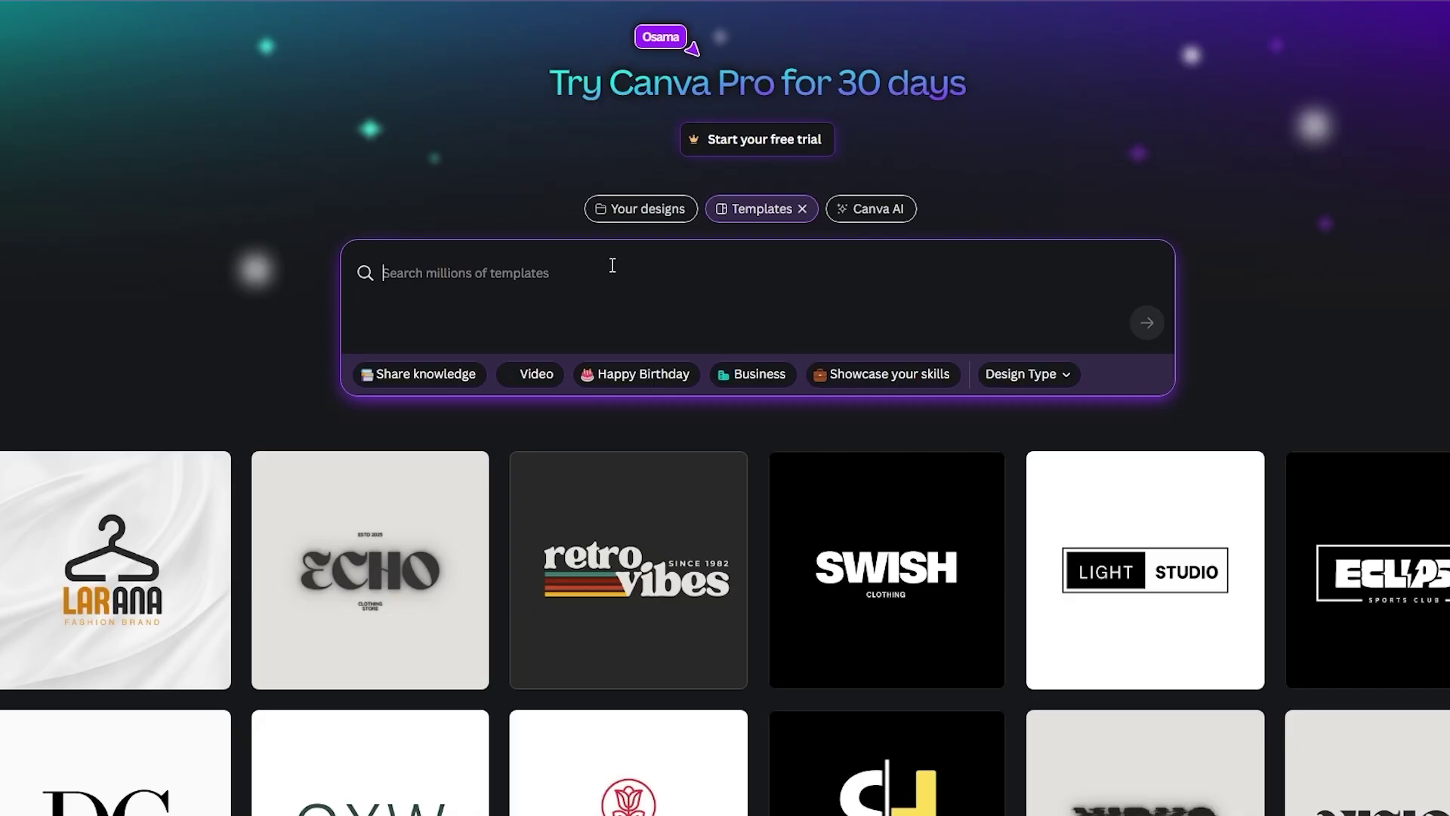
Search the templates for "magazine" and browse the resulting designs.
type("mag")
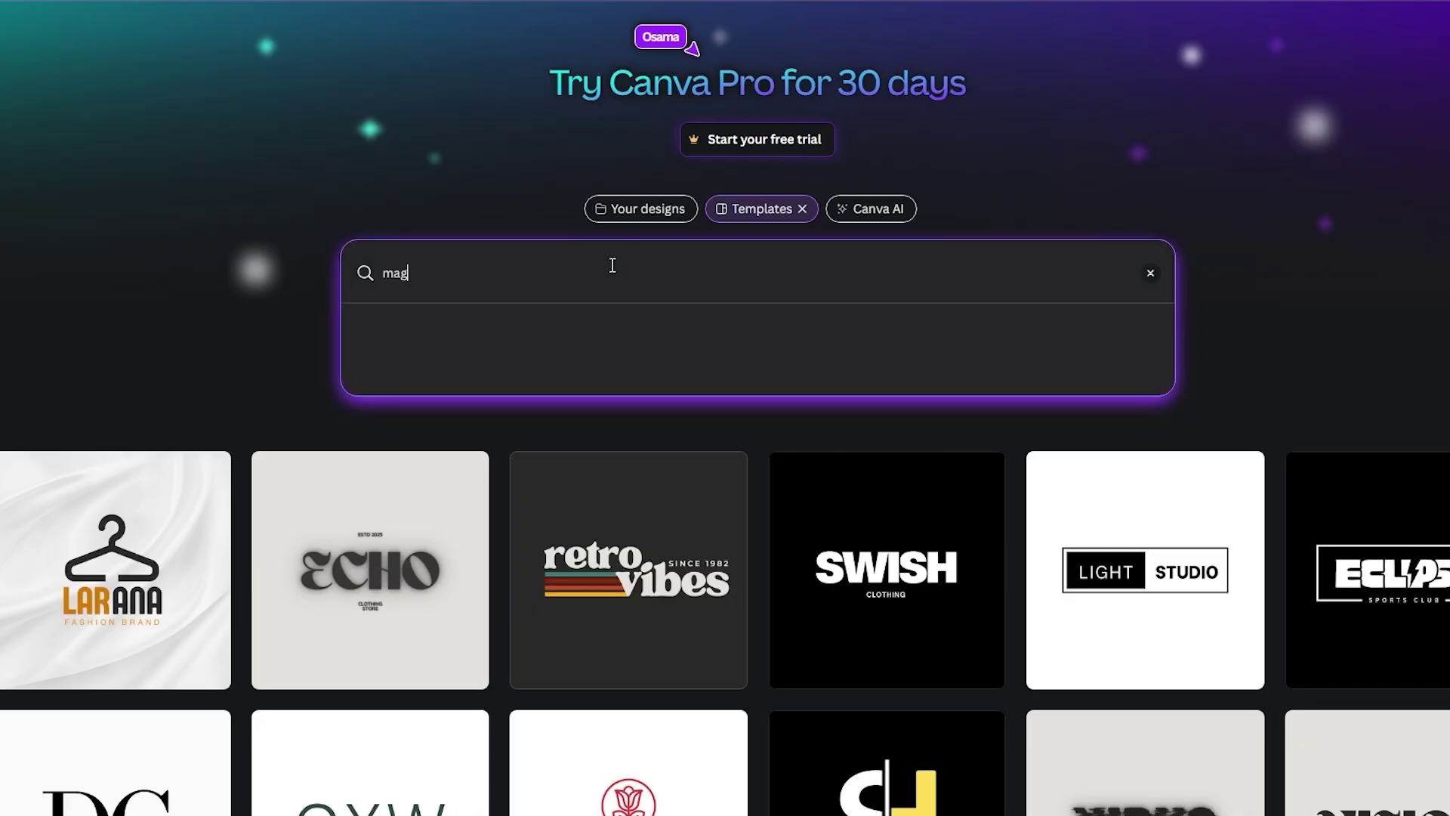
type("azi")
left_click(508, 377)
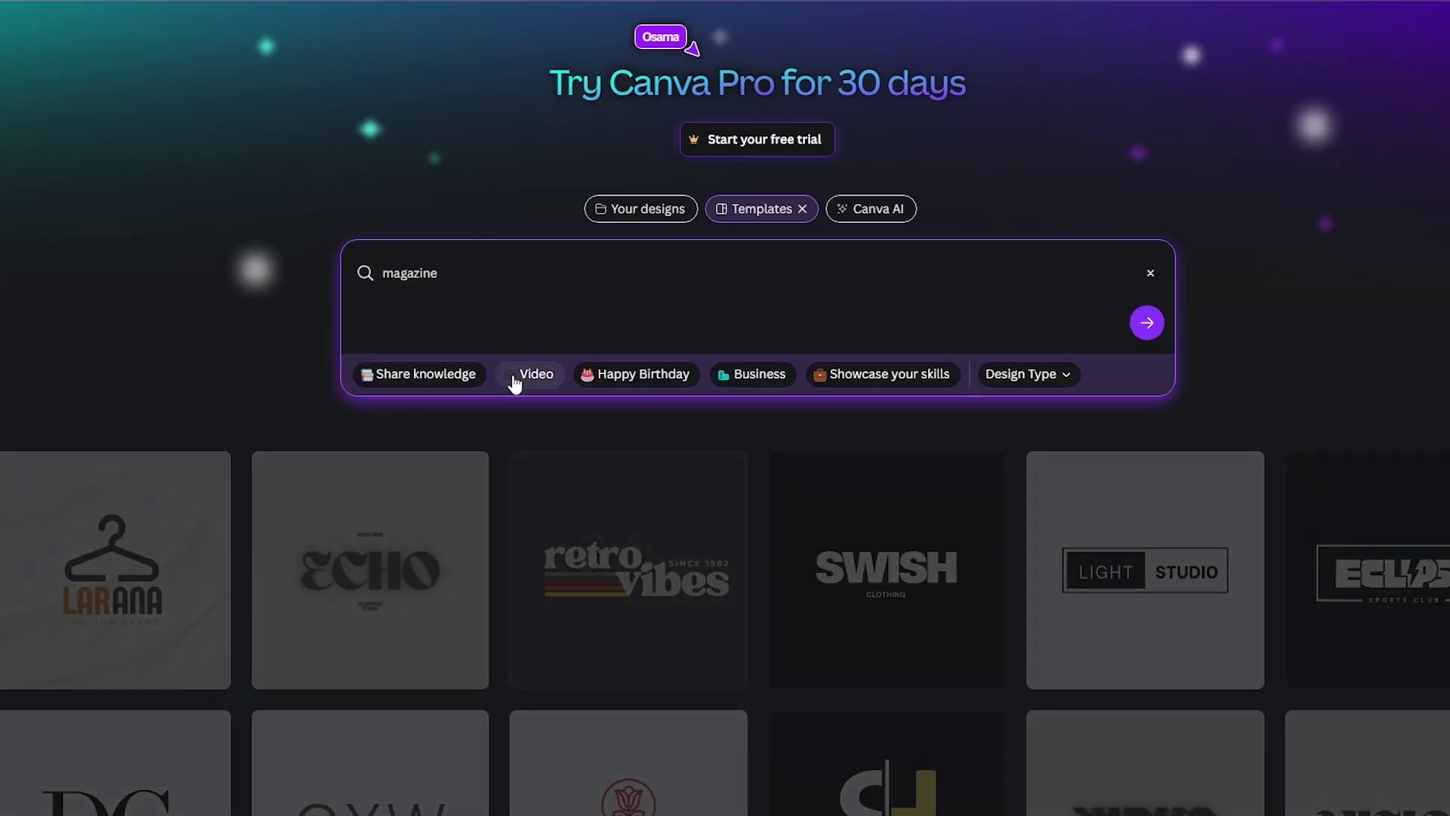
left_click(1147, 322)
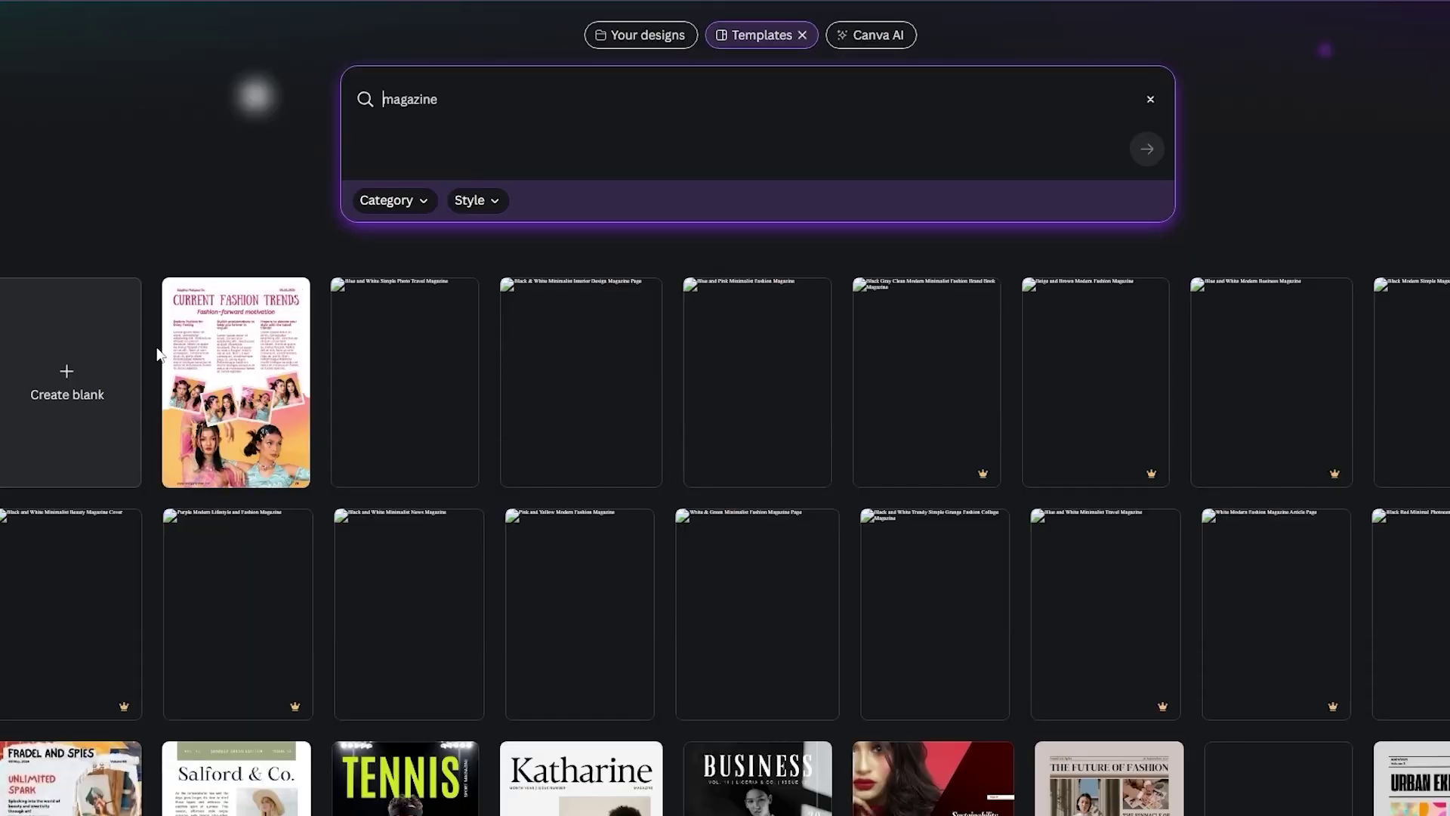
scroll(157, 351, "down", 8)
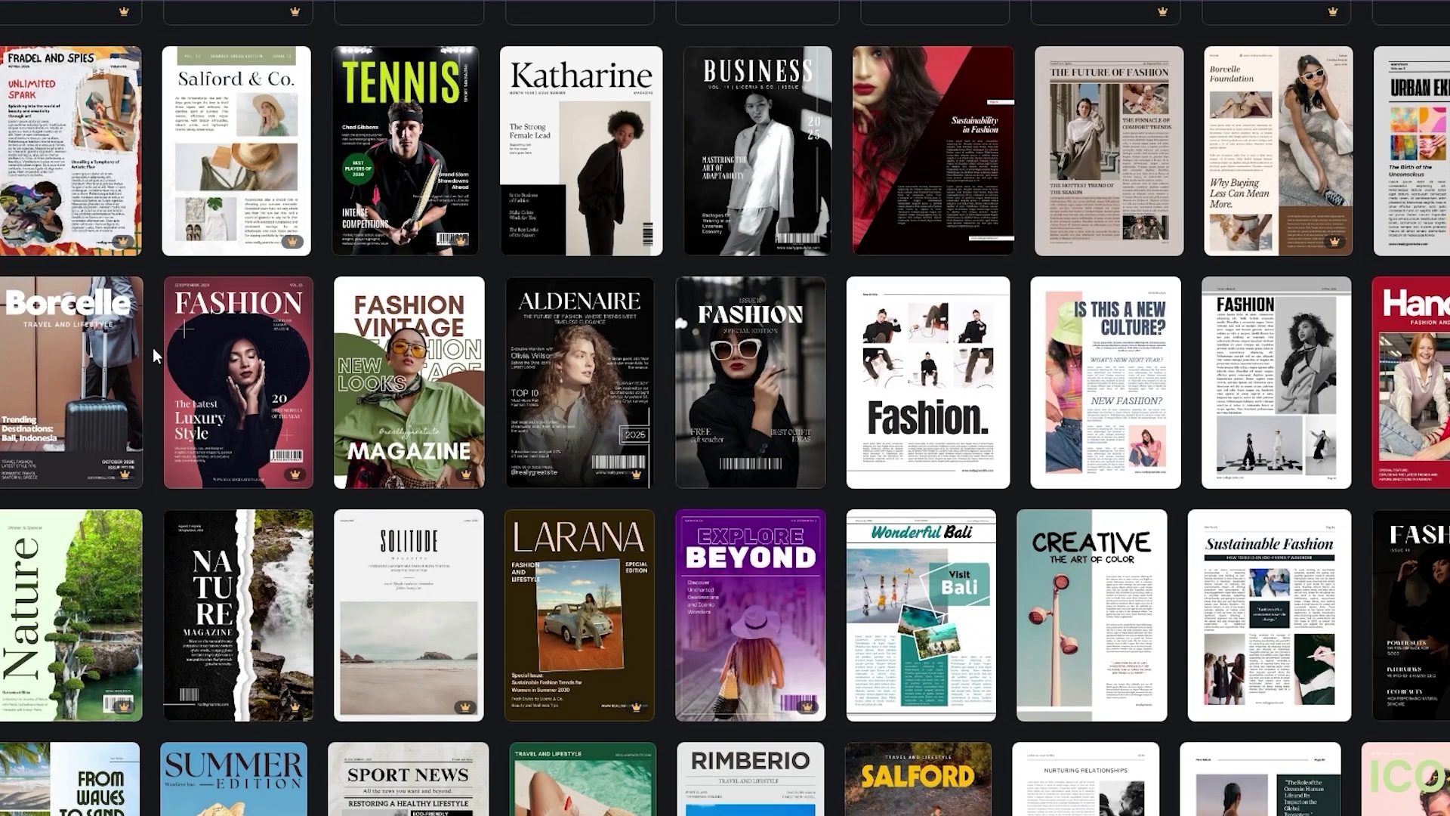
scroll(151, 352, "down", 5)
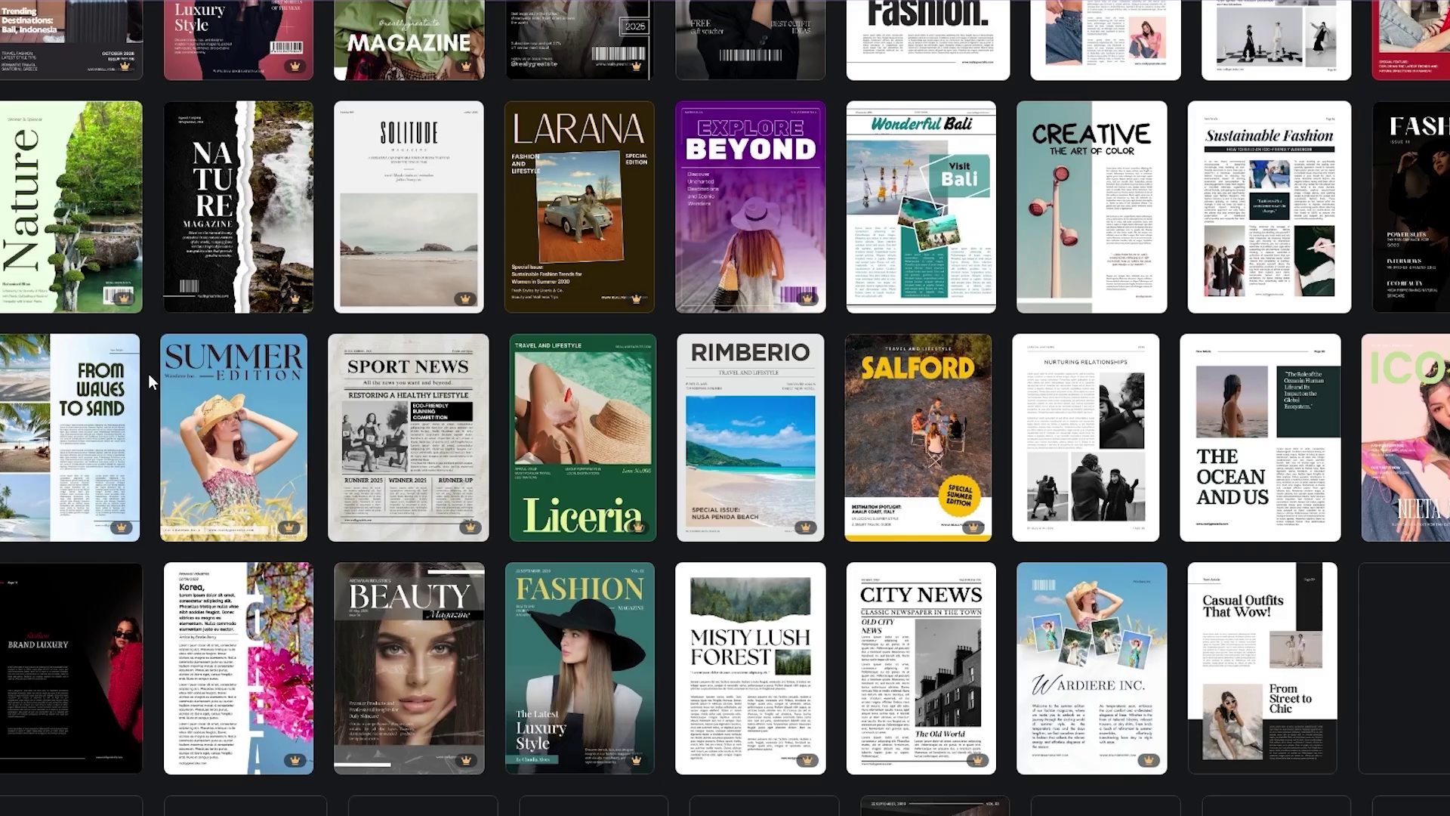
scroll(148, 373, "down", 6)
scroll(147, 376, "up", 3)
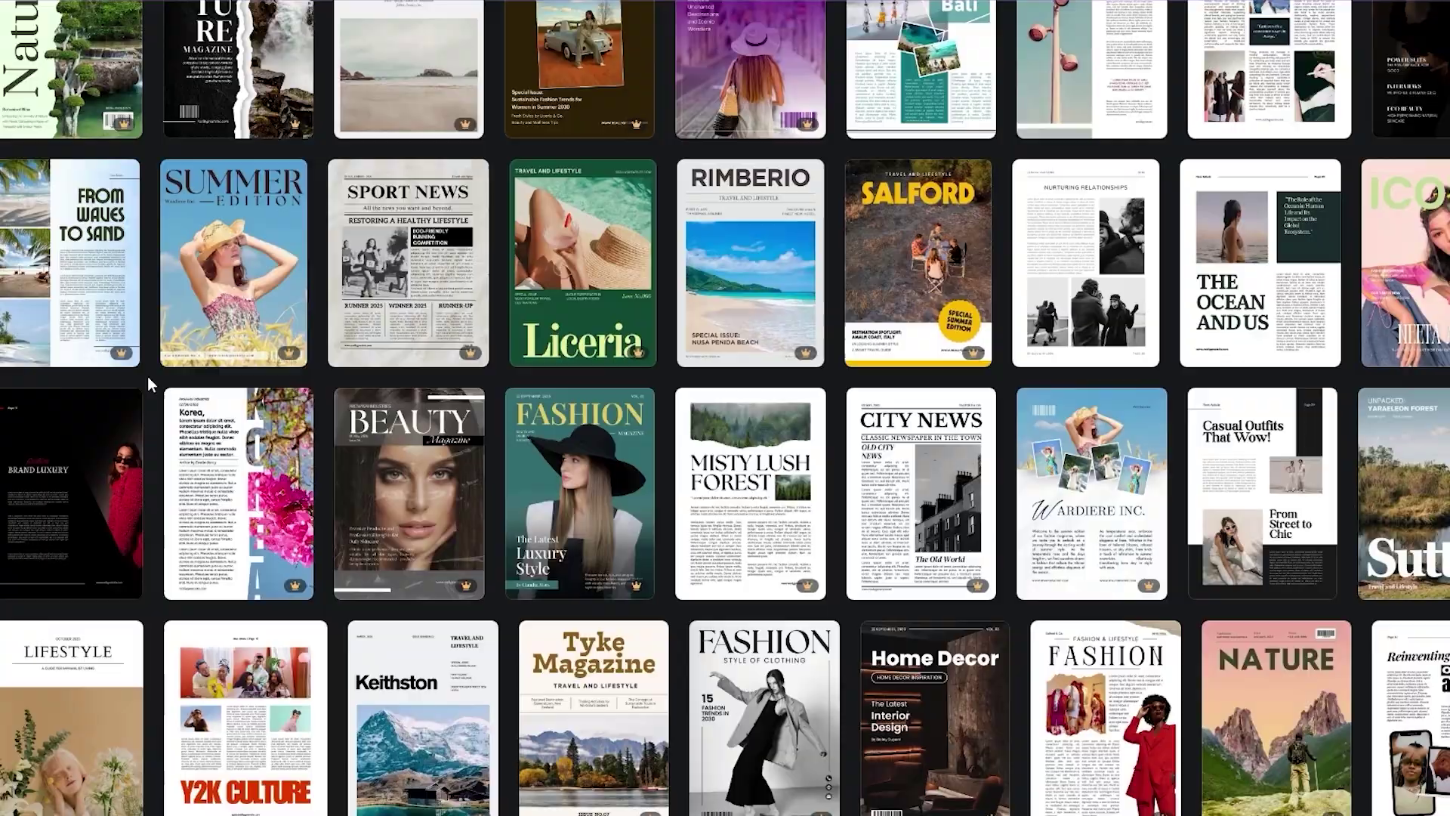
scroll(147, 376, "up", 16)
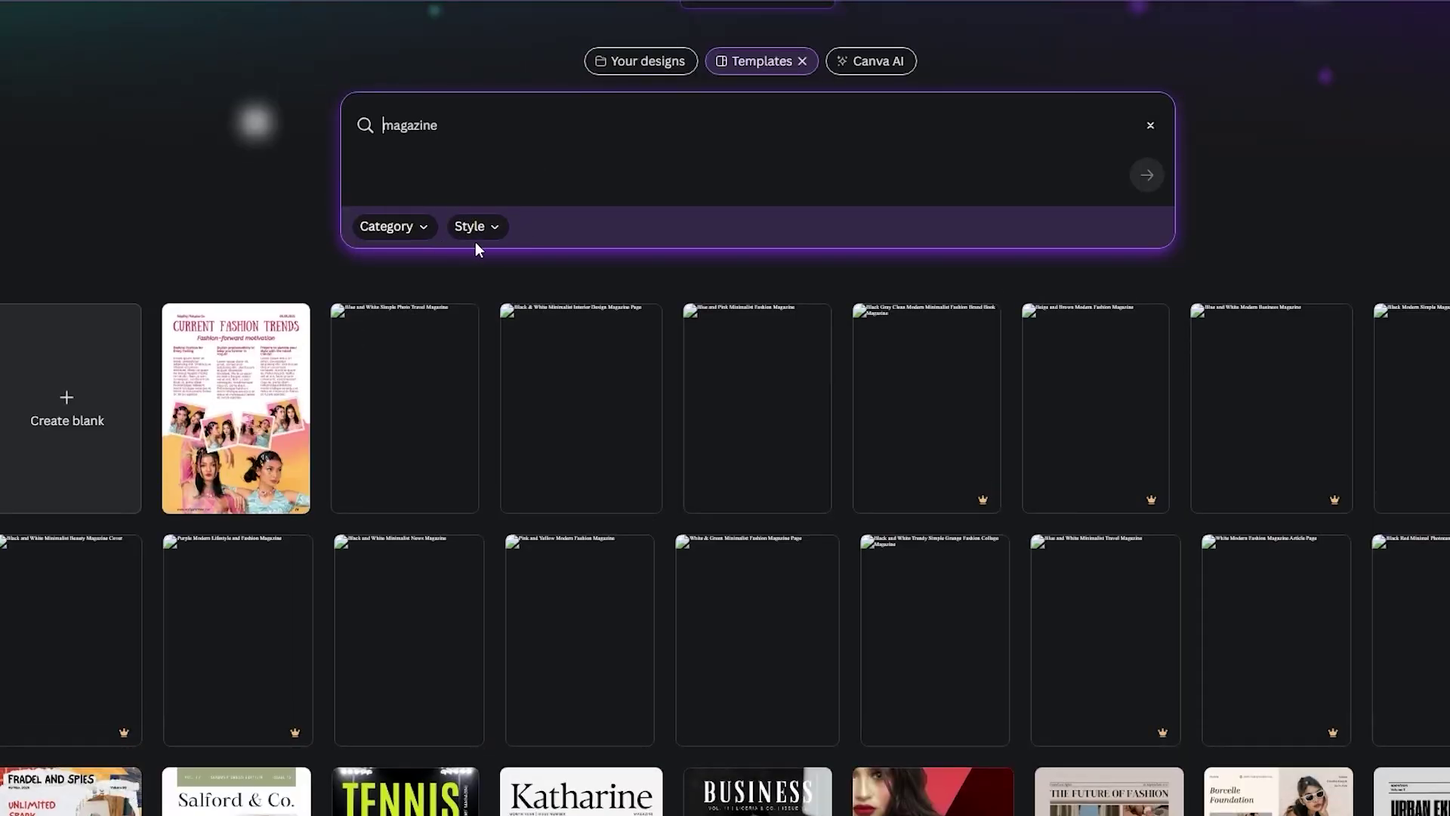
Check the style and category filters, and search the templates for "flip book" instead.
left_click(476, 228)
left_click(408, 230)
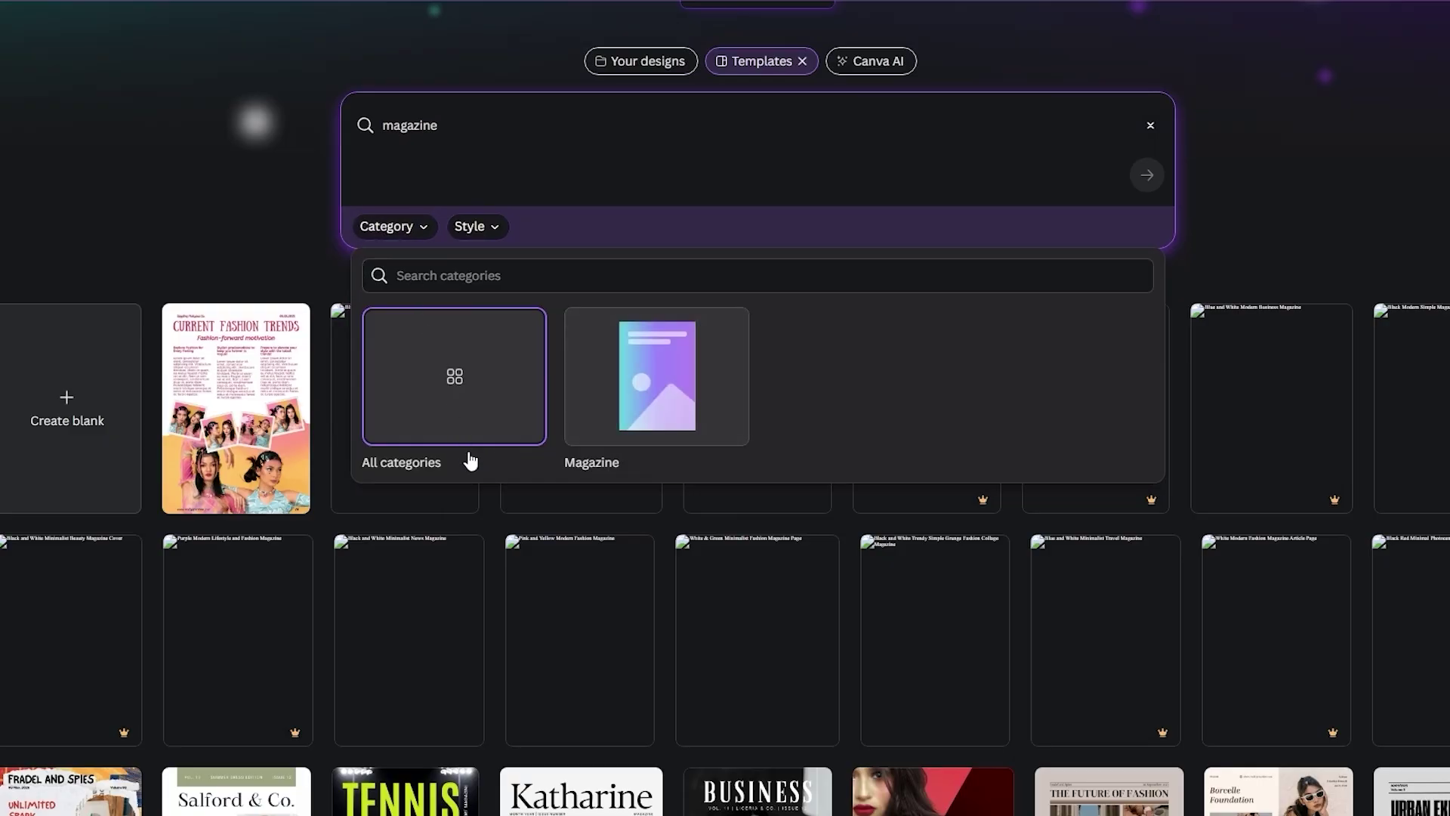
left_click(478, 145)
left_click(477, 141)
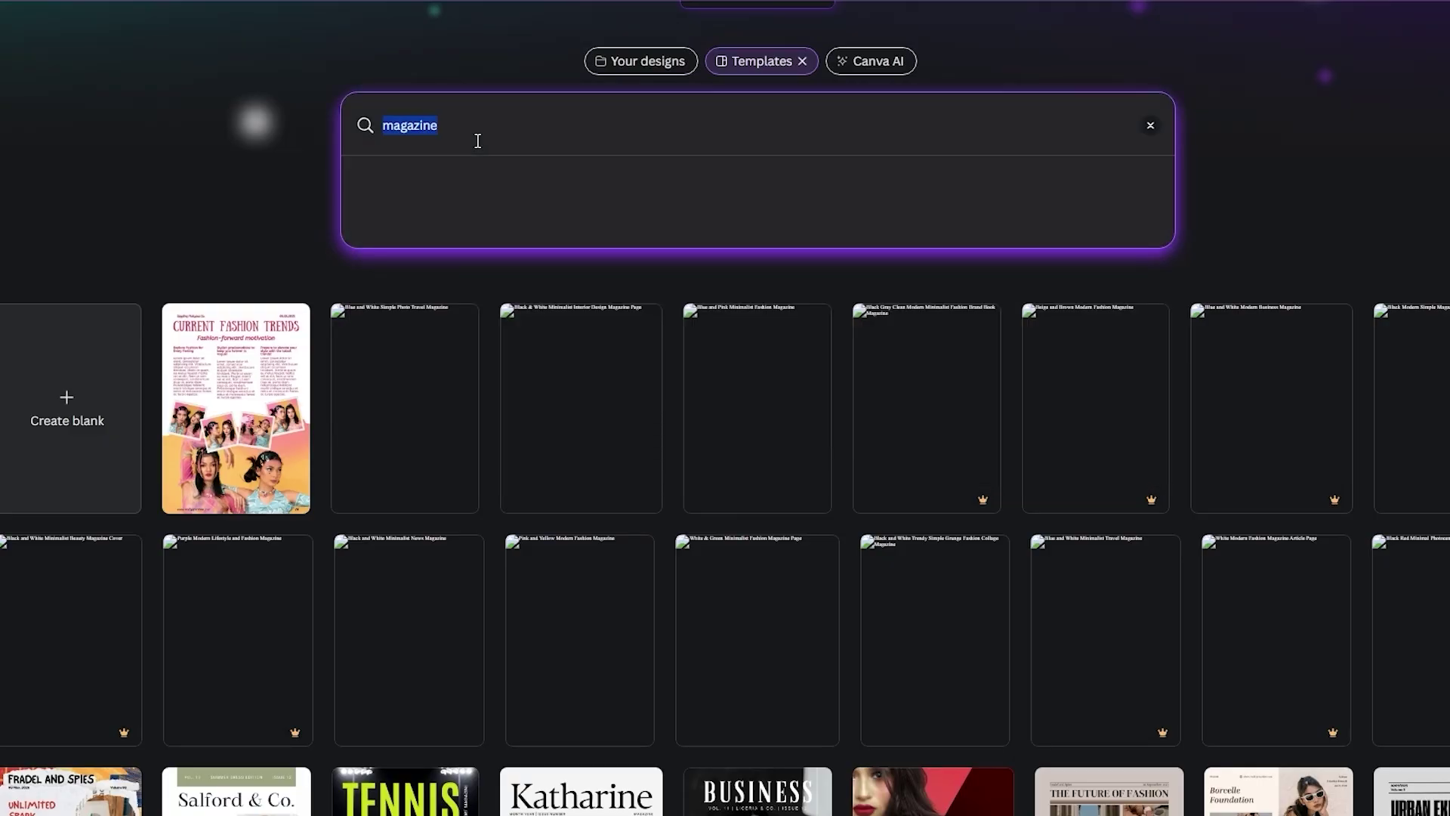
type("flip")
left_click(469, 230)
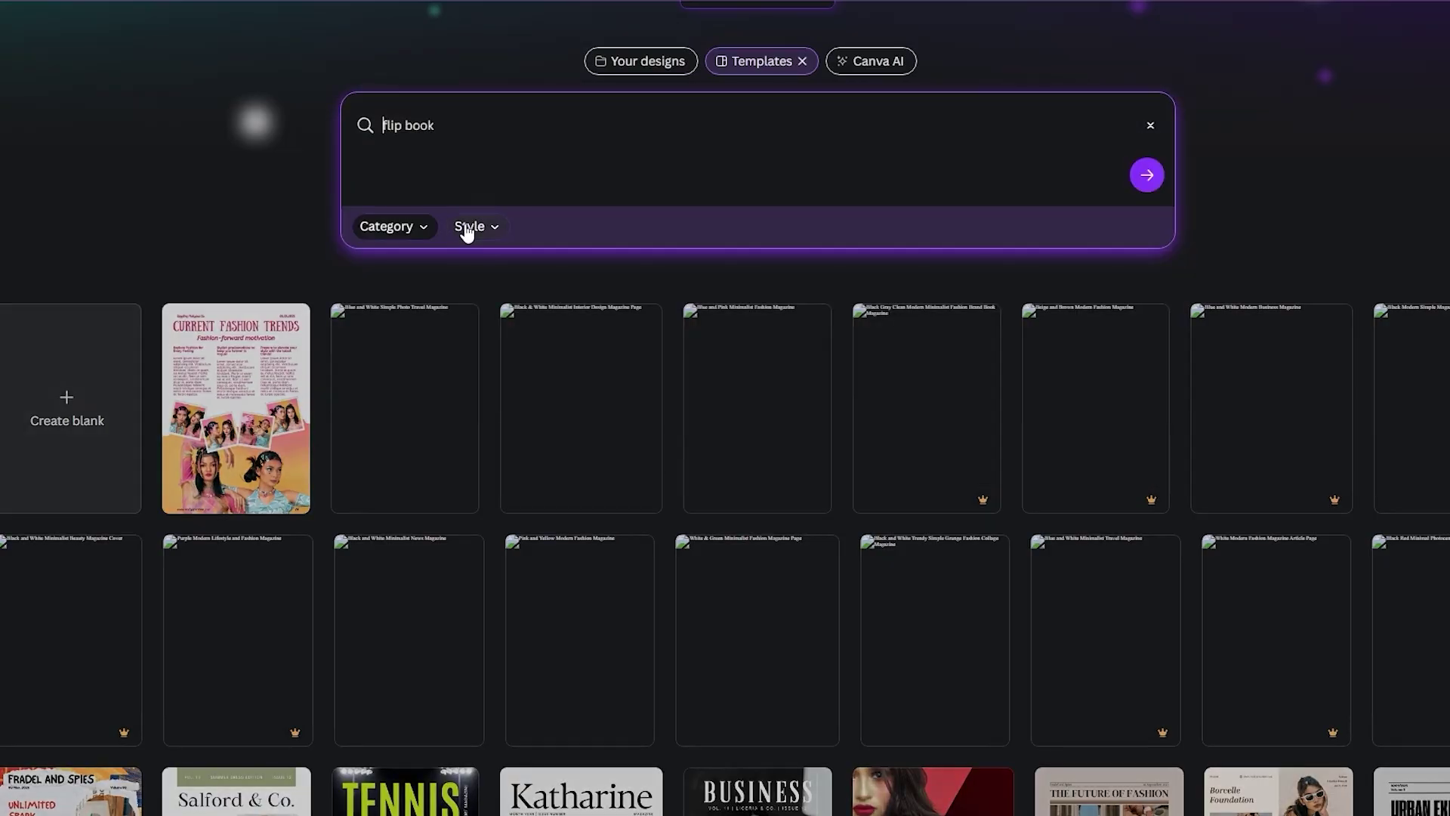
Examine the flip book template results for a layout suited to a digital catalog.
scroll(216, 201, "down", 1)
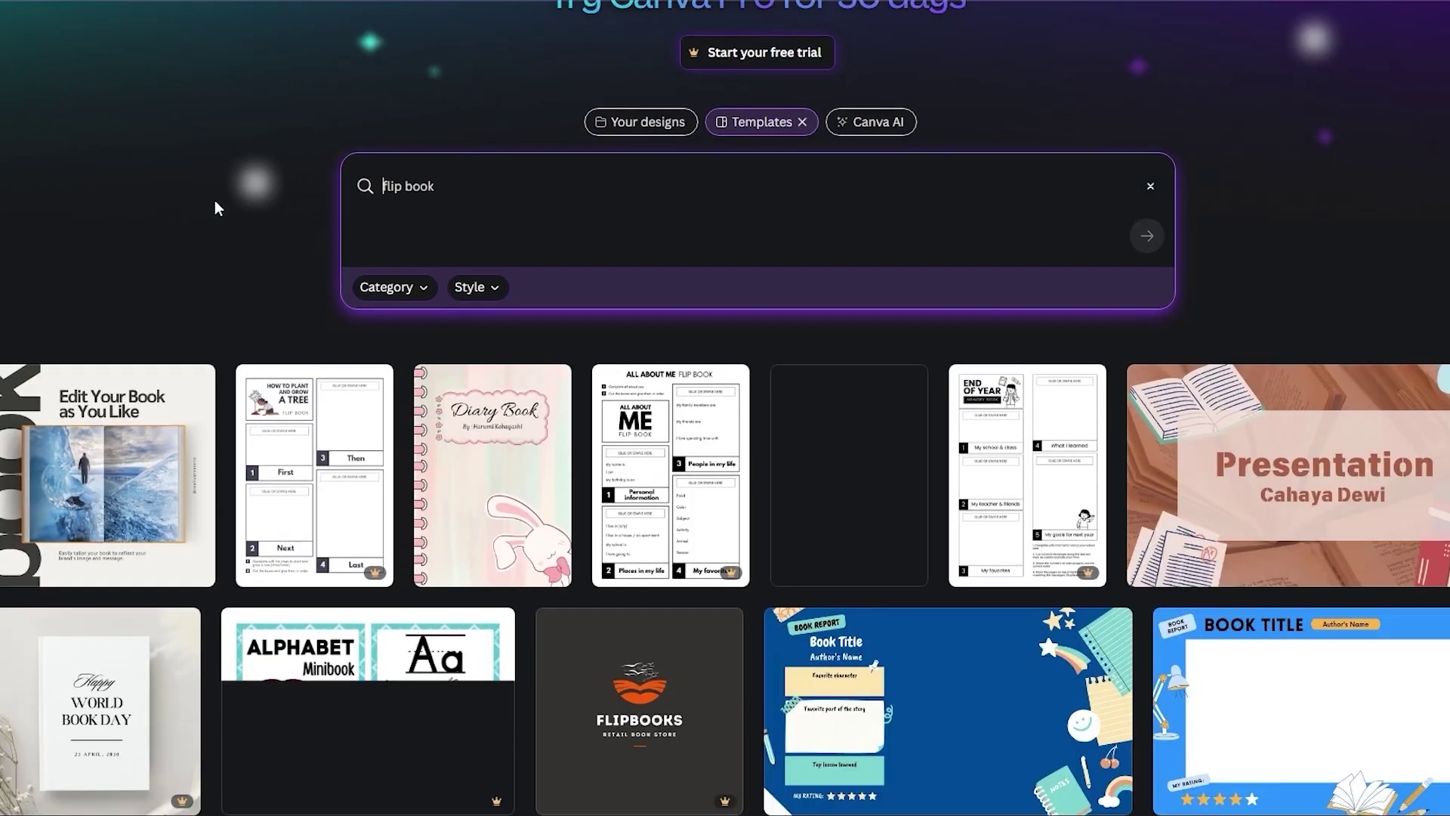
scroll(104, 500, "down", 2)
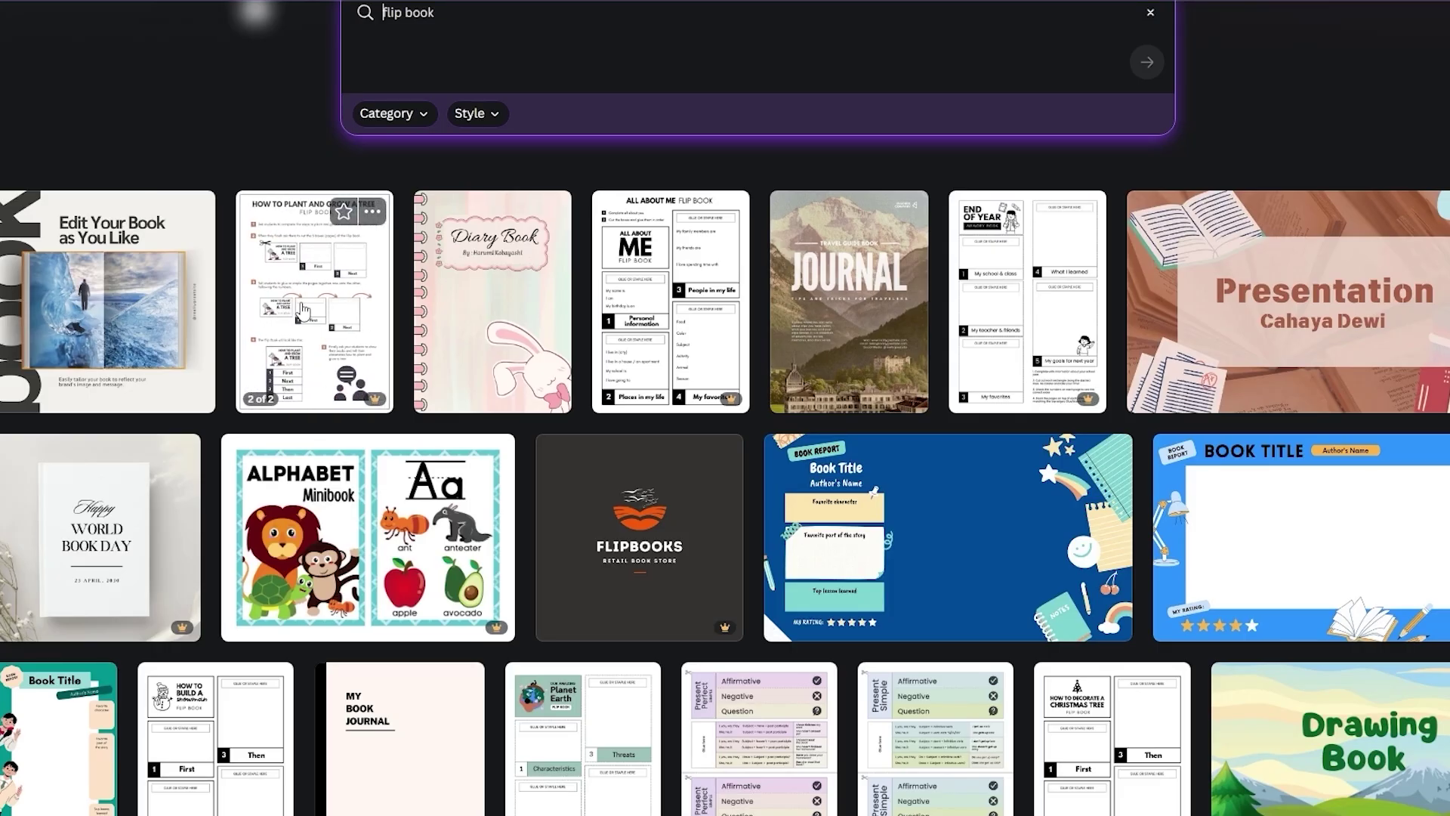
scroll(304, 317, "down", 1)
scroll(306, 321, "down", 3)
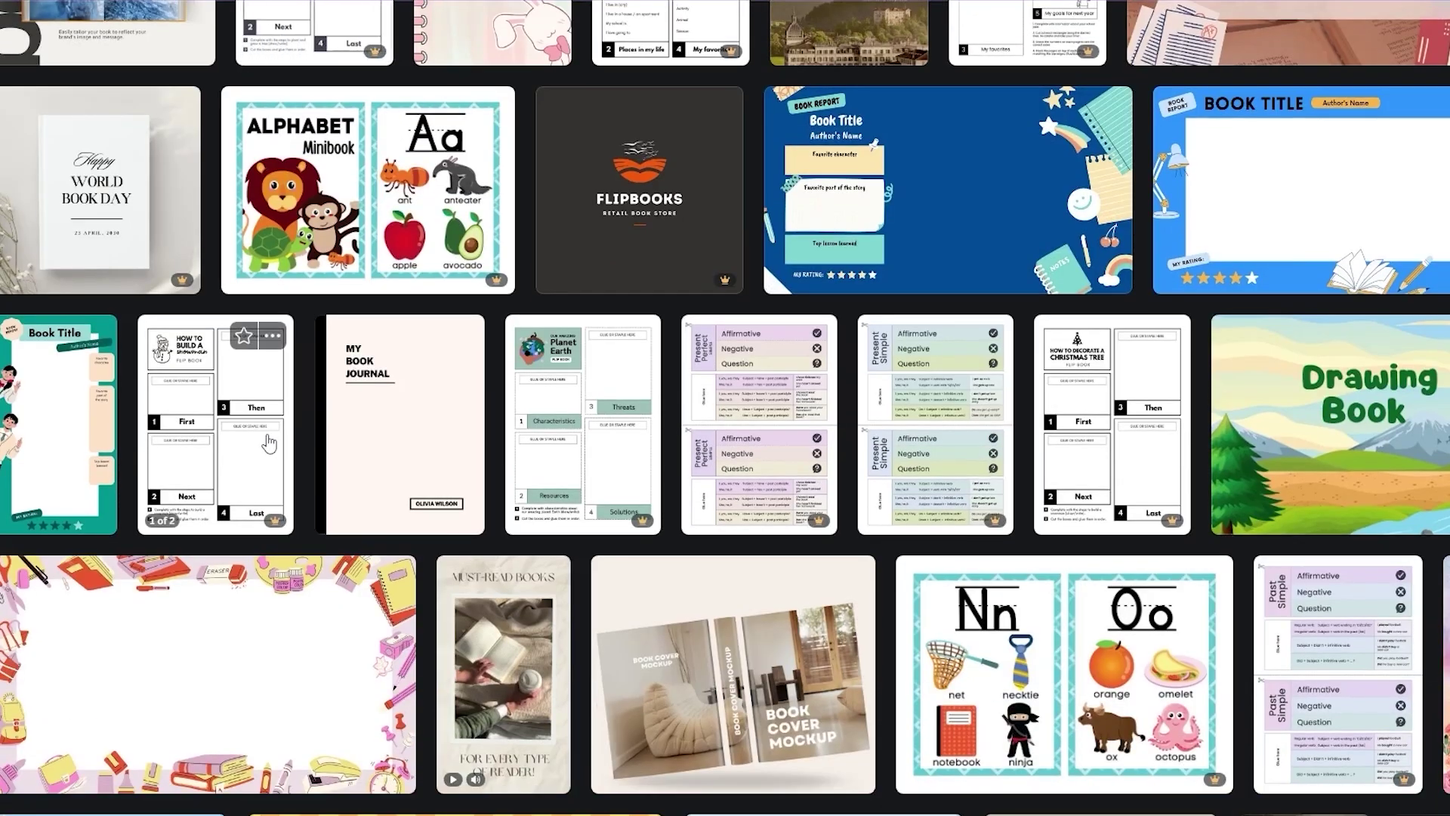
scroll(753, 347, "down", 4)
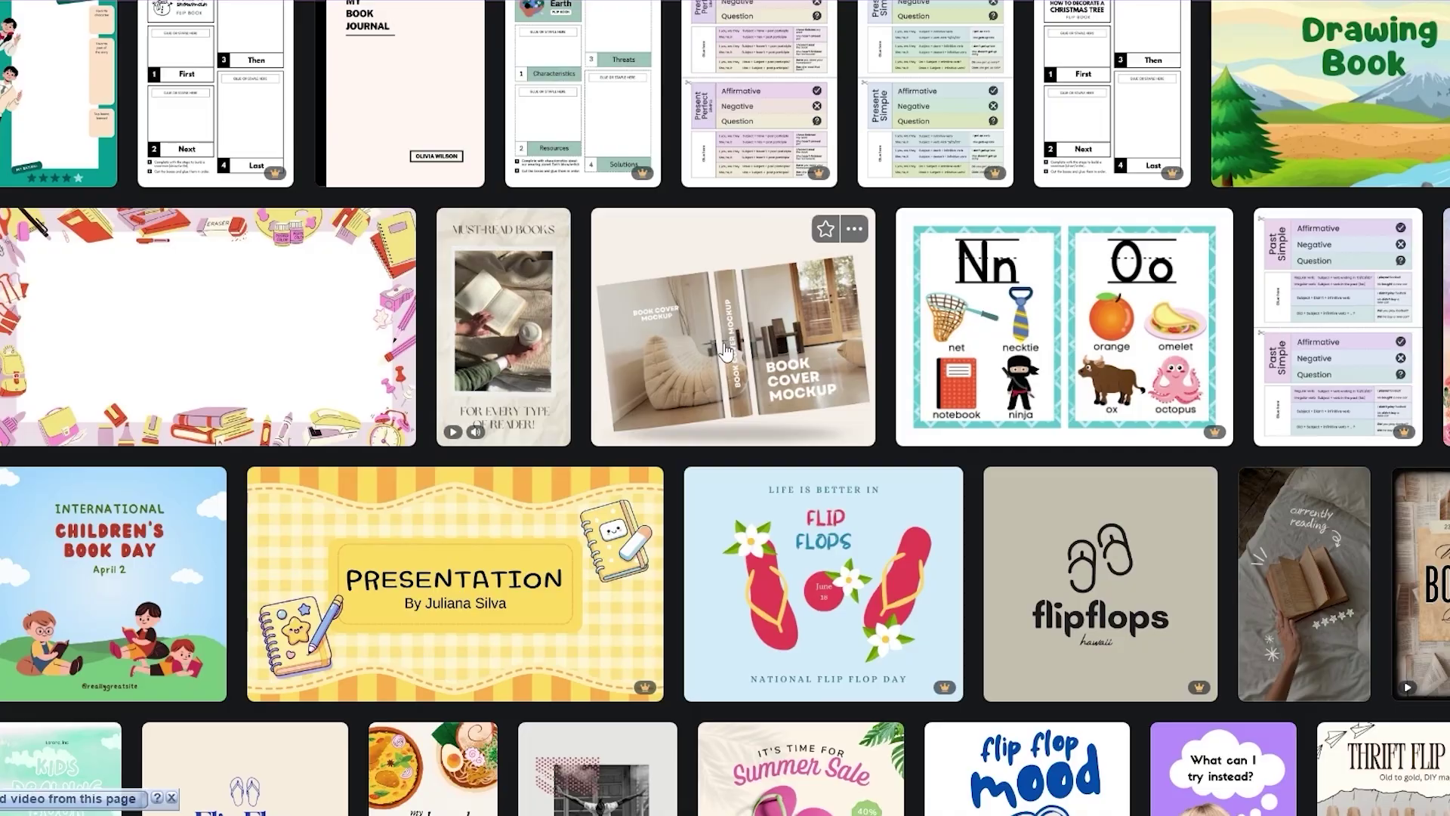
scroll(726, 351, "down", 4)
scroll(704, 301, "down", 2)
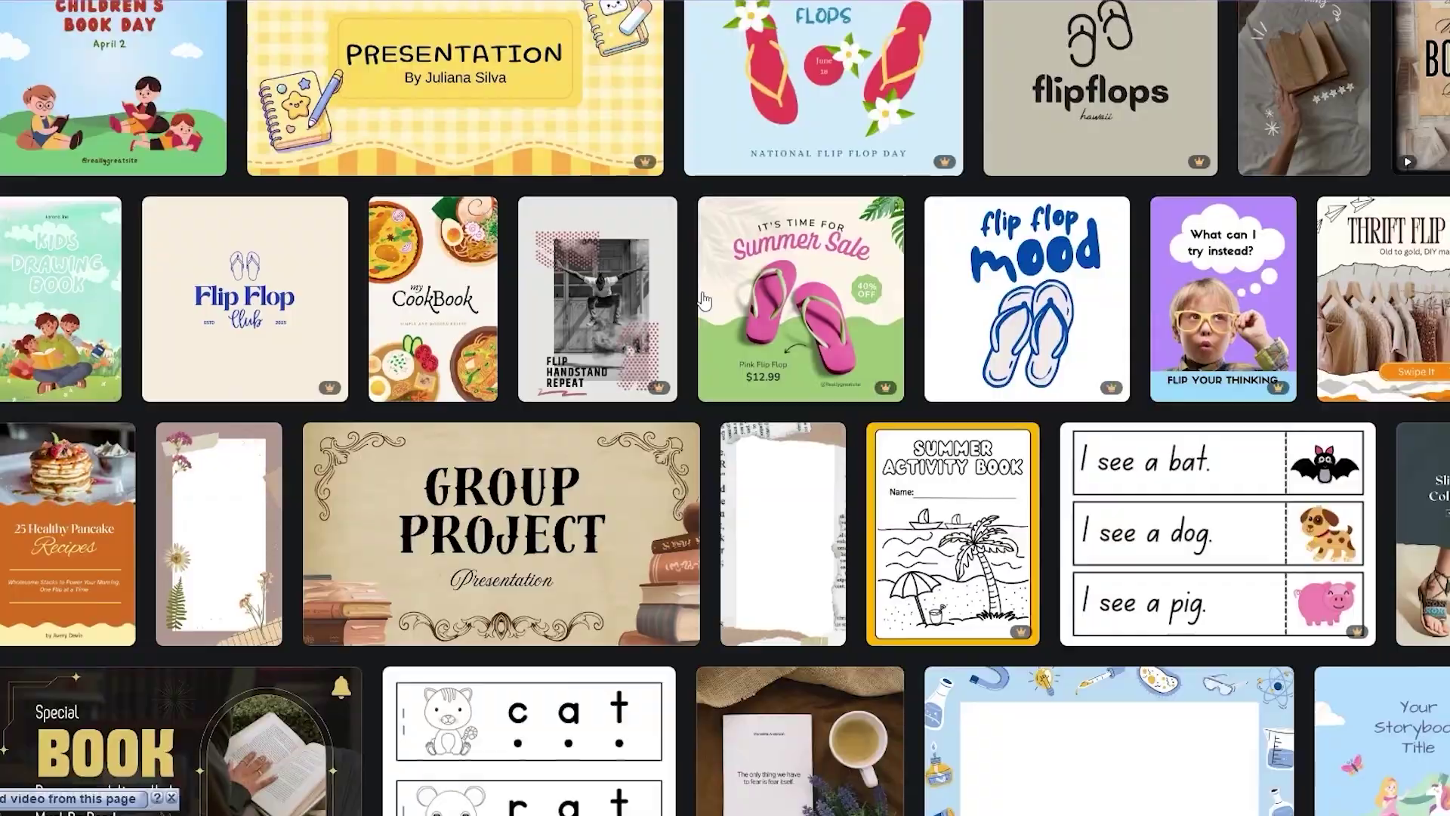
scroll(704, 300, "down", 4)
scroll(1190, 436, "down", 3)
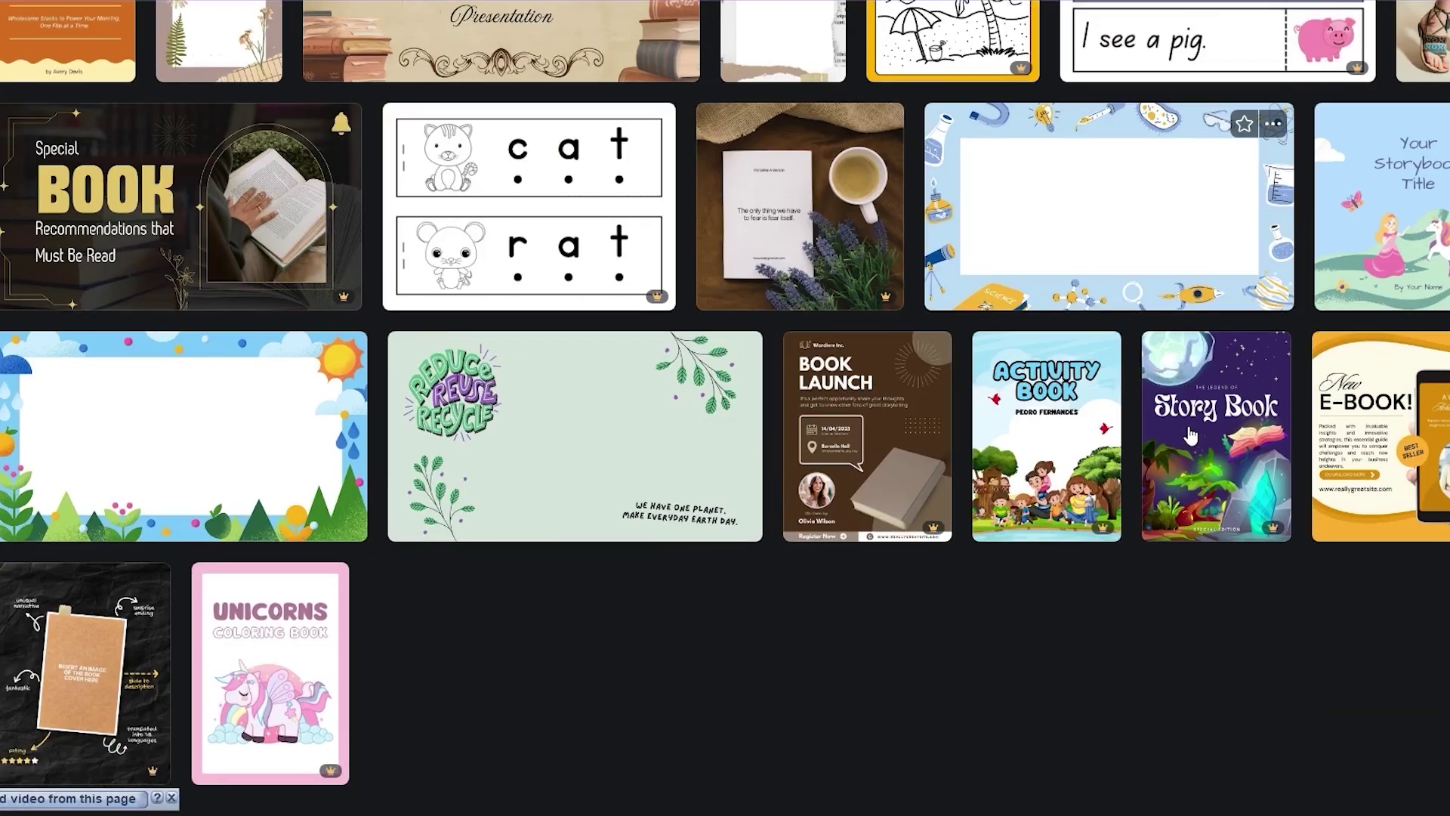
scroll(420, 472, "down", 8)
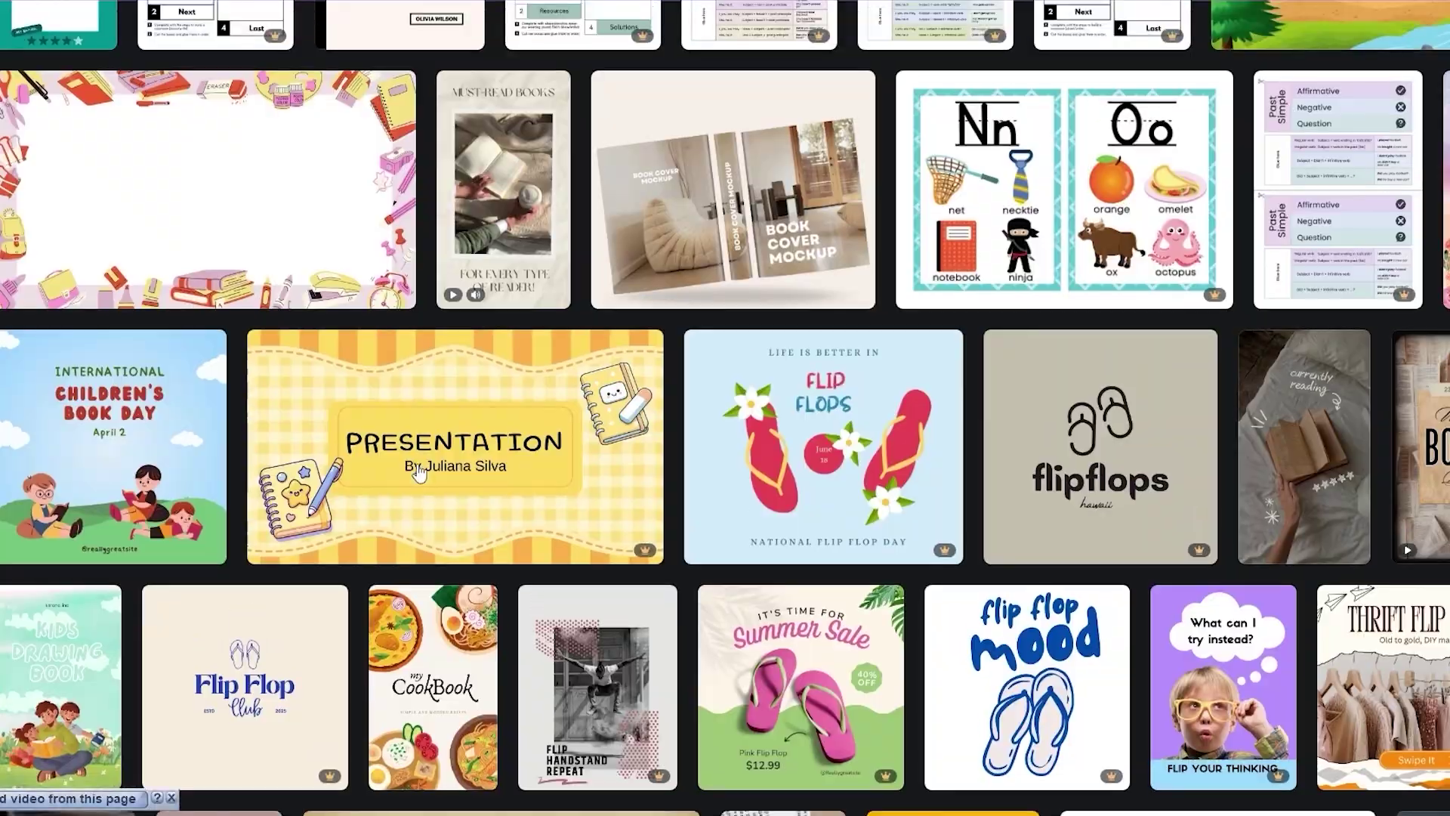
scroll(419, 472, "up", 15)
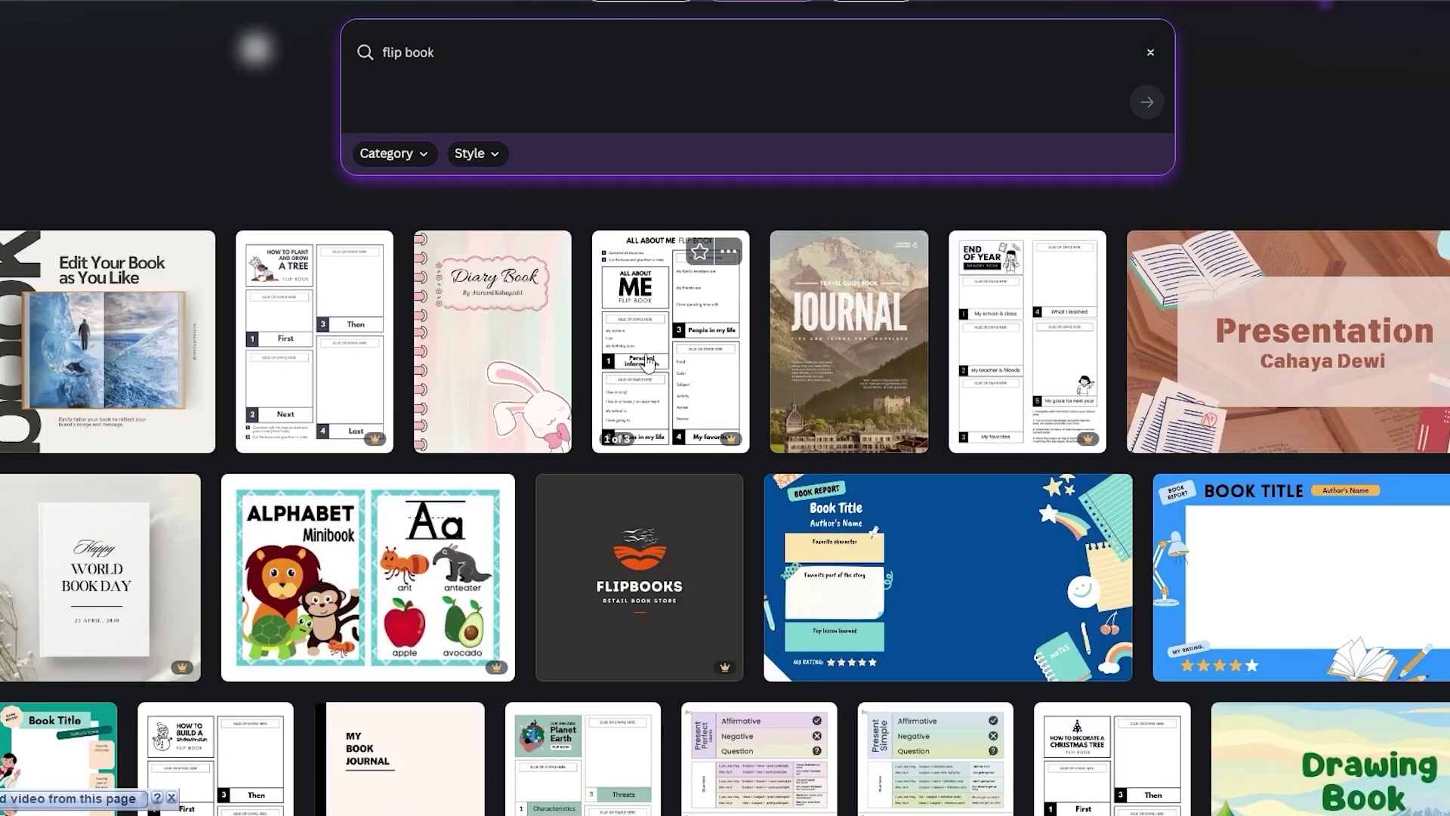
scroll(395, 485, "down", 5)
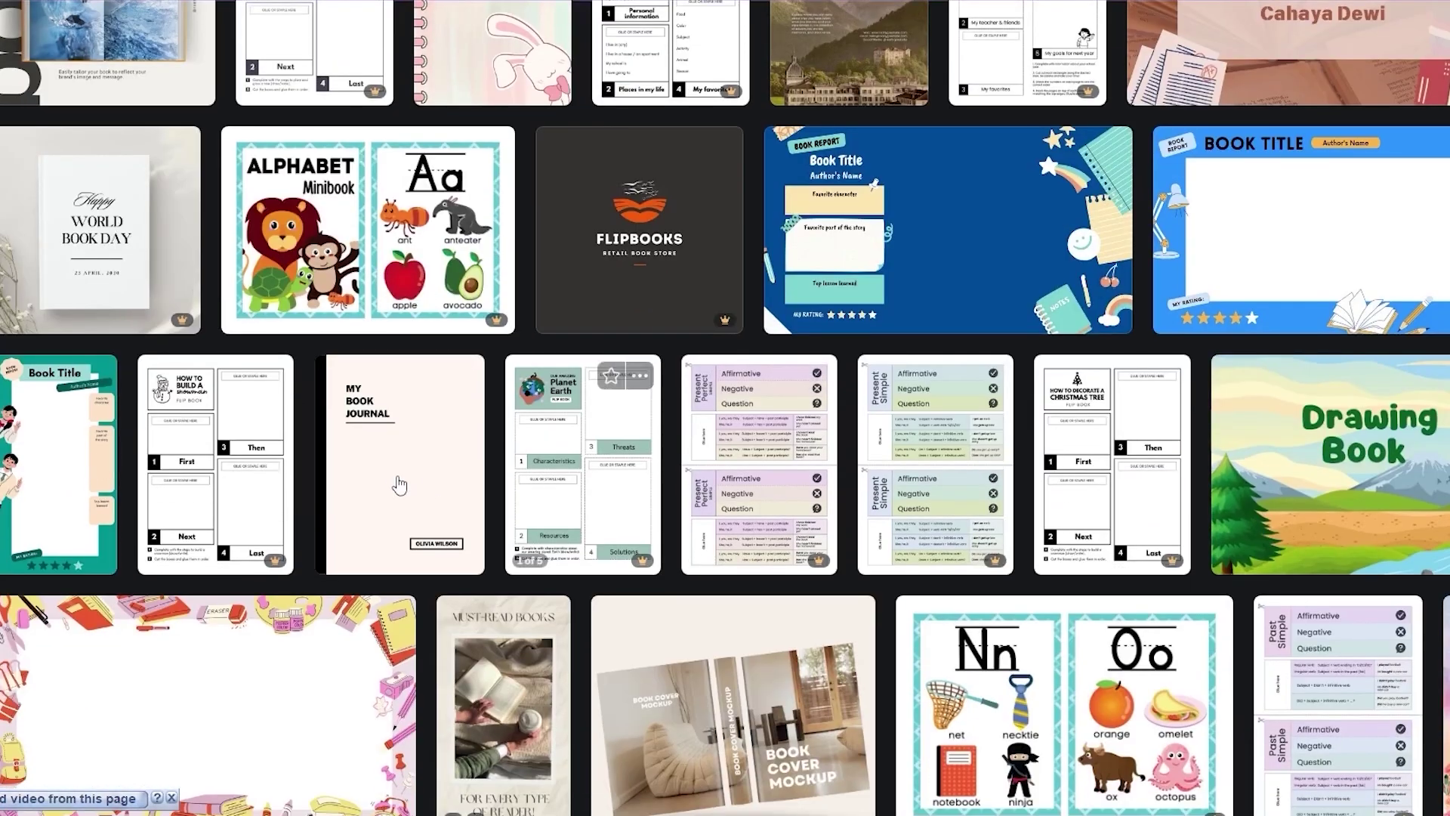
scroll(237, 511, "up", 5)
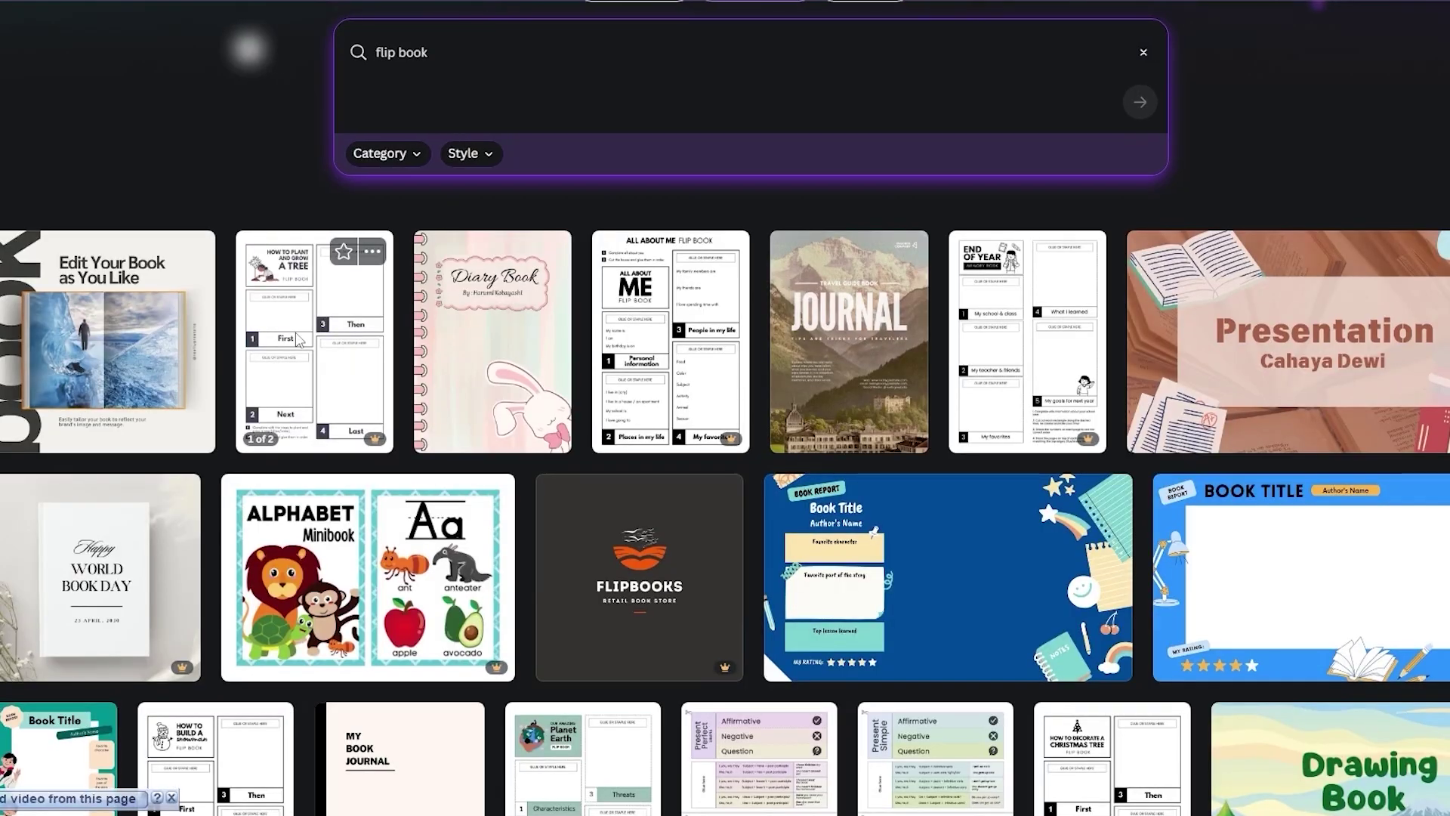
Preview the "How To Plant And Grow A Tree" printable flip book template and its similar designs, and close the preview.
left_click(344, 355)
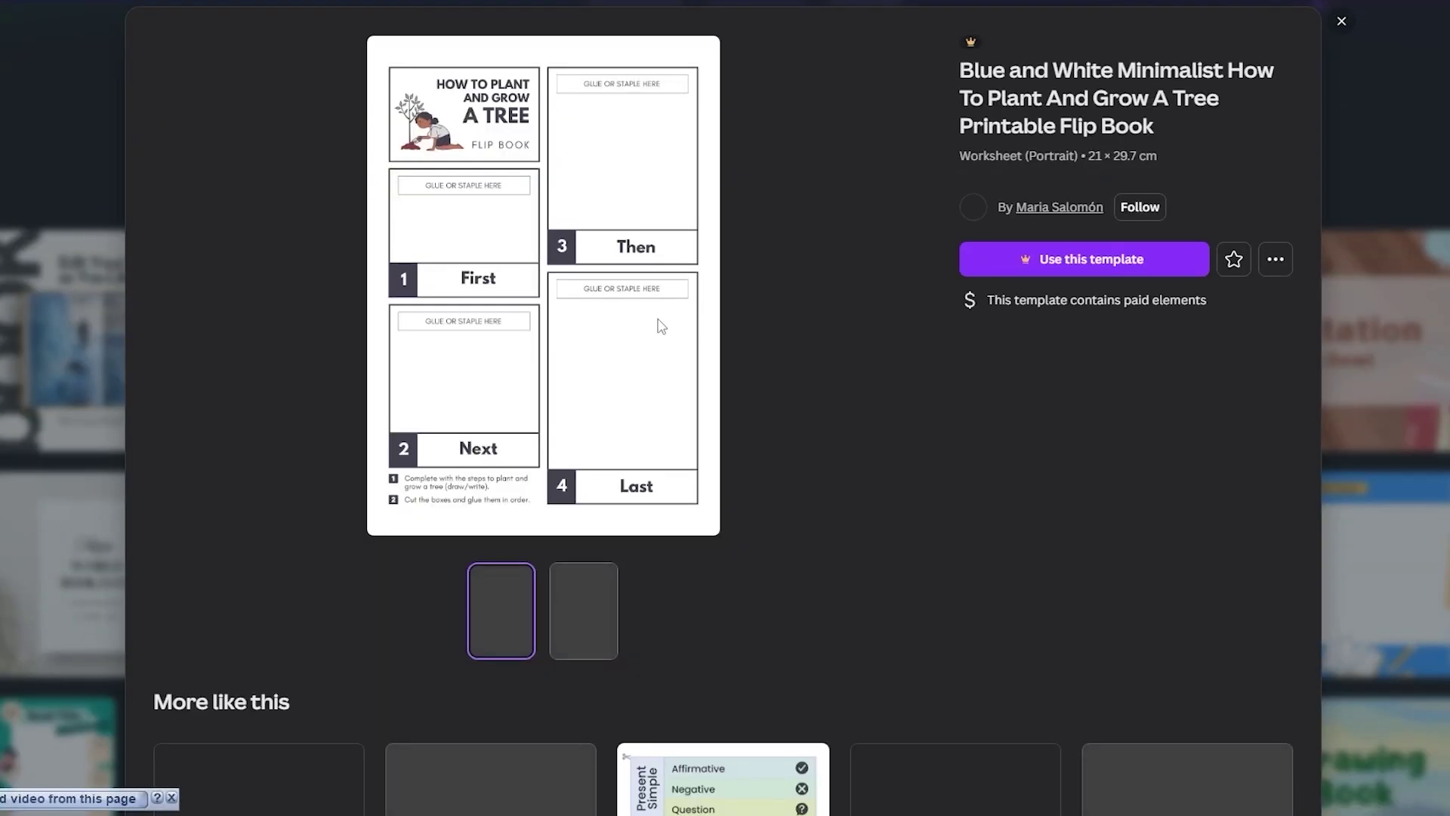
scroll(809, 173, "down", 5)
scroll(975, 337, "up", 5)
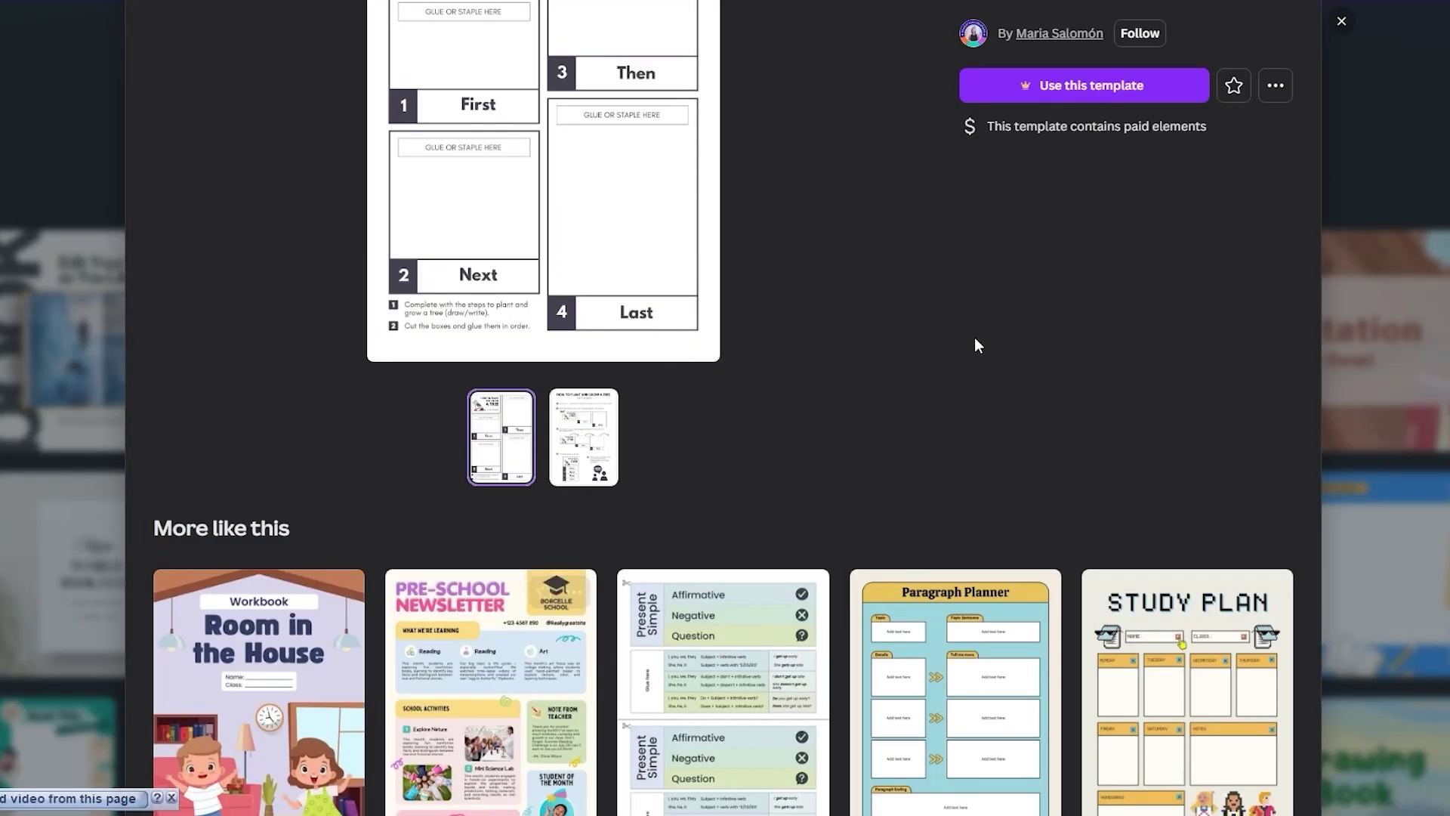
left_click(1329, 319)
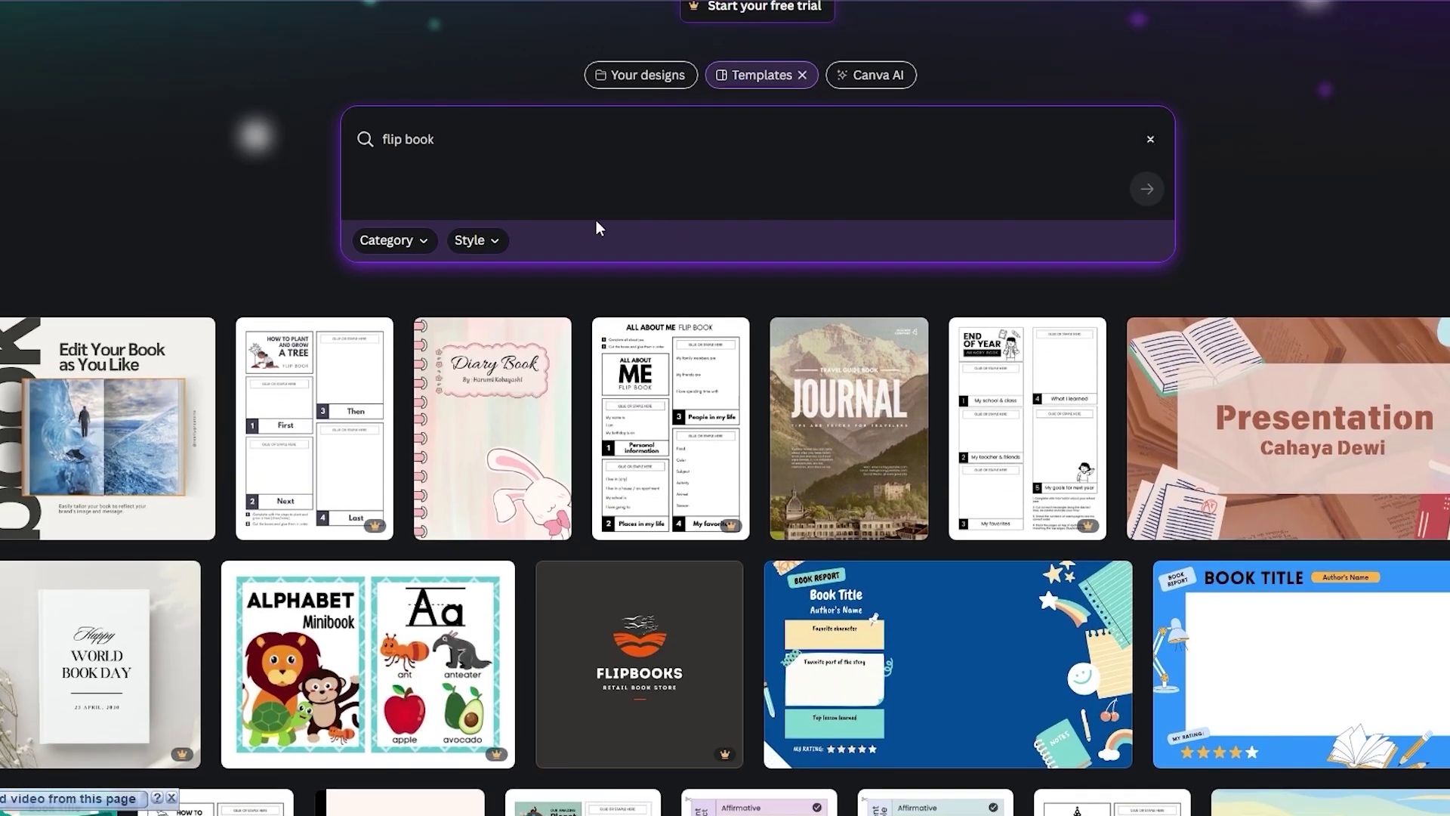
scroll(586, 274, "up", 2)
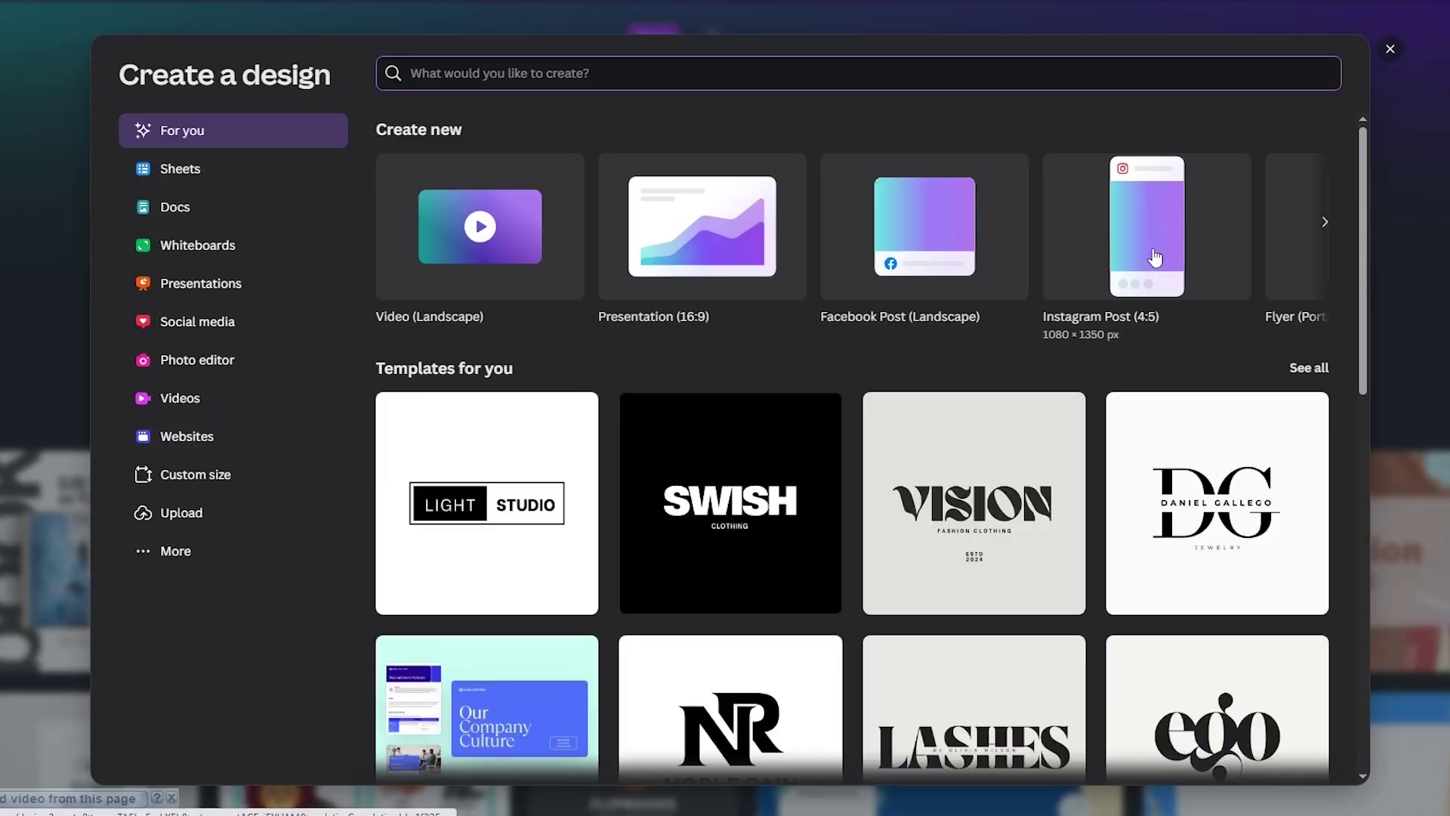
Create a new blank Magazine (A4) design.
type("maga")
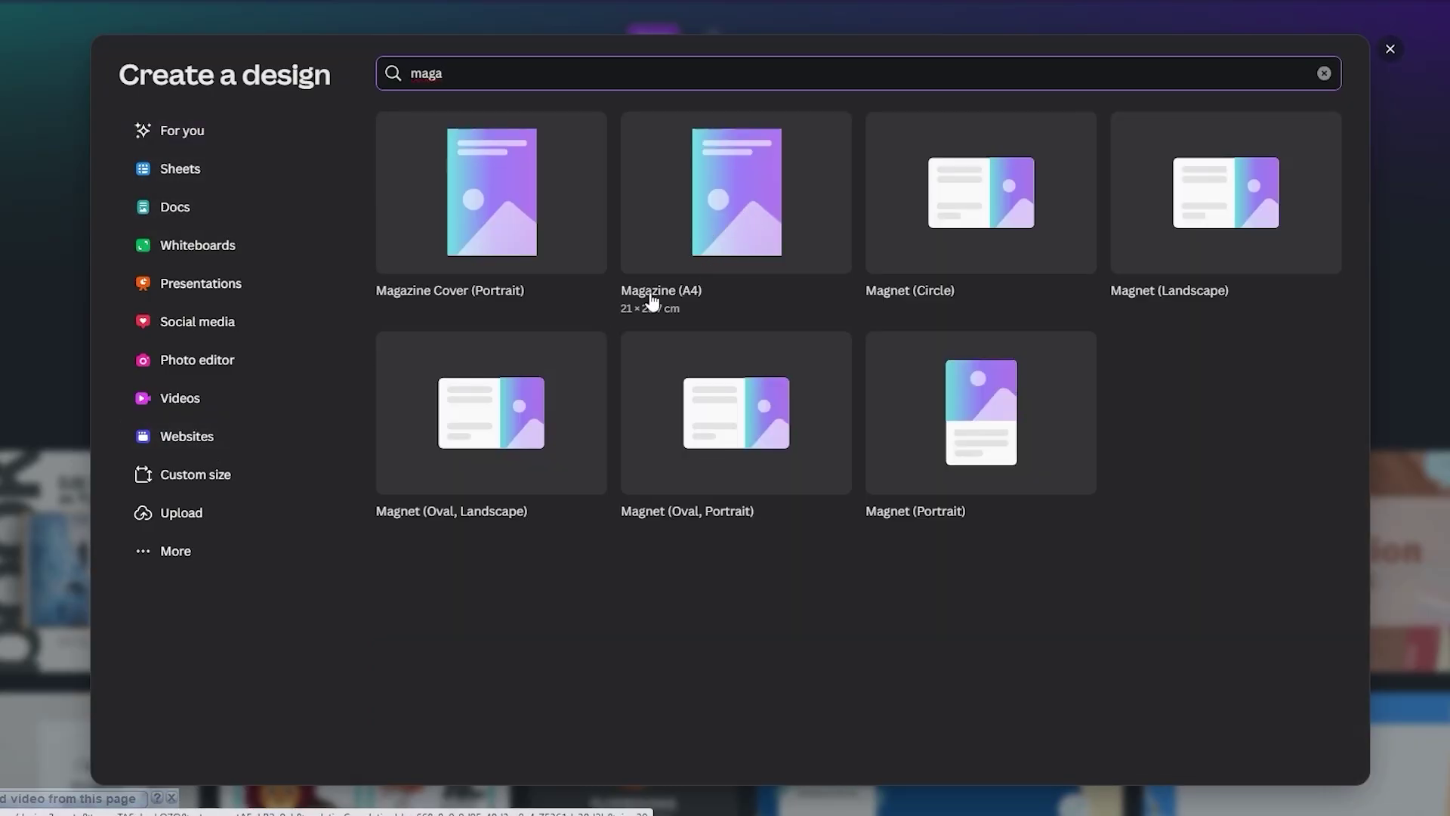
left_click(735, 227)
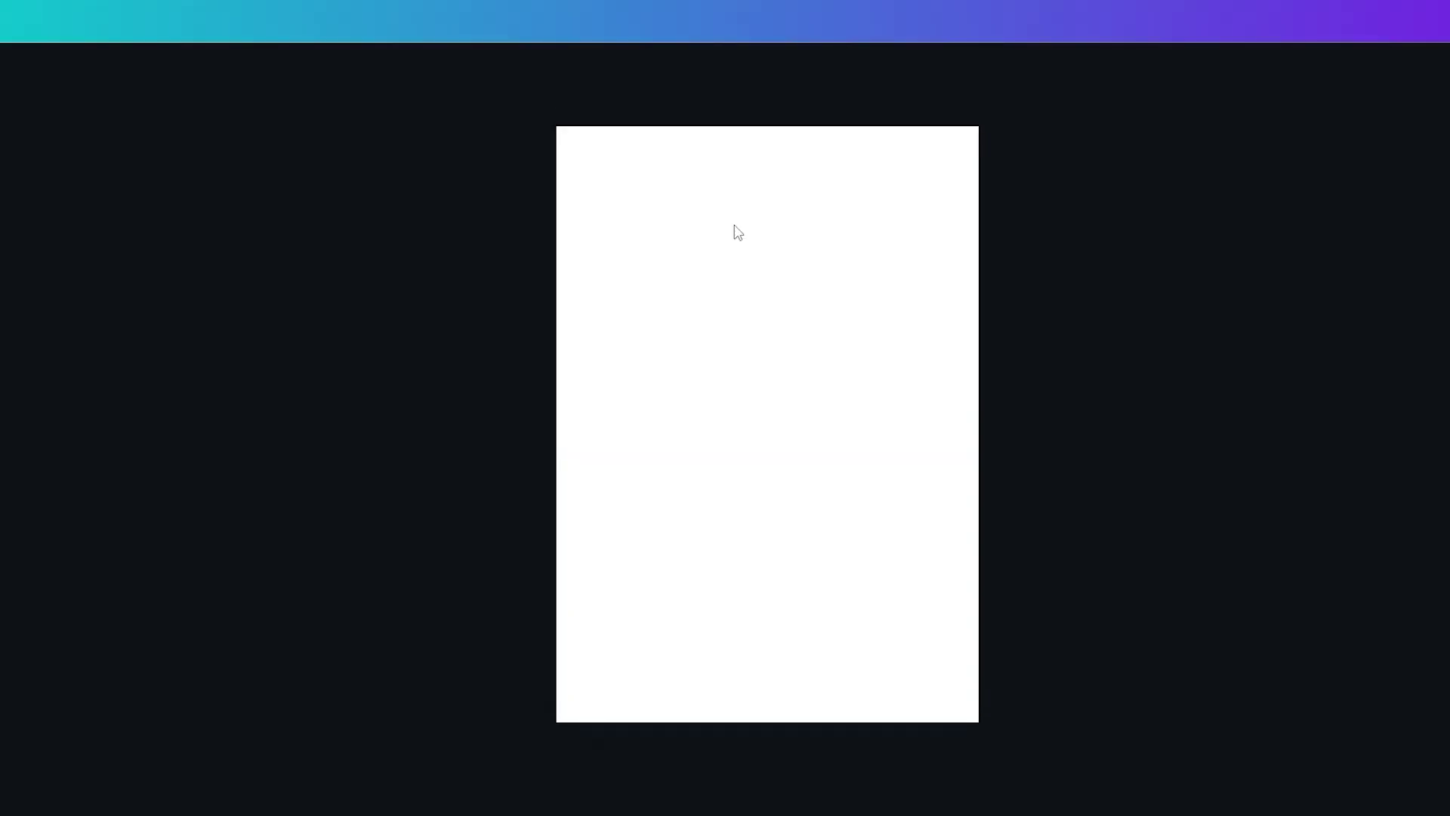
Examine the suggested magazine templates for a cover or page layout suited to the catalog.
scroll(154, 427, "down", 5)
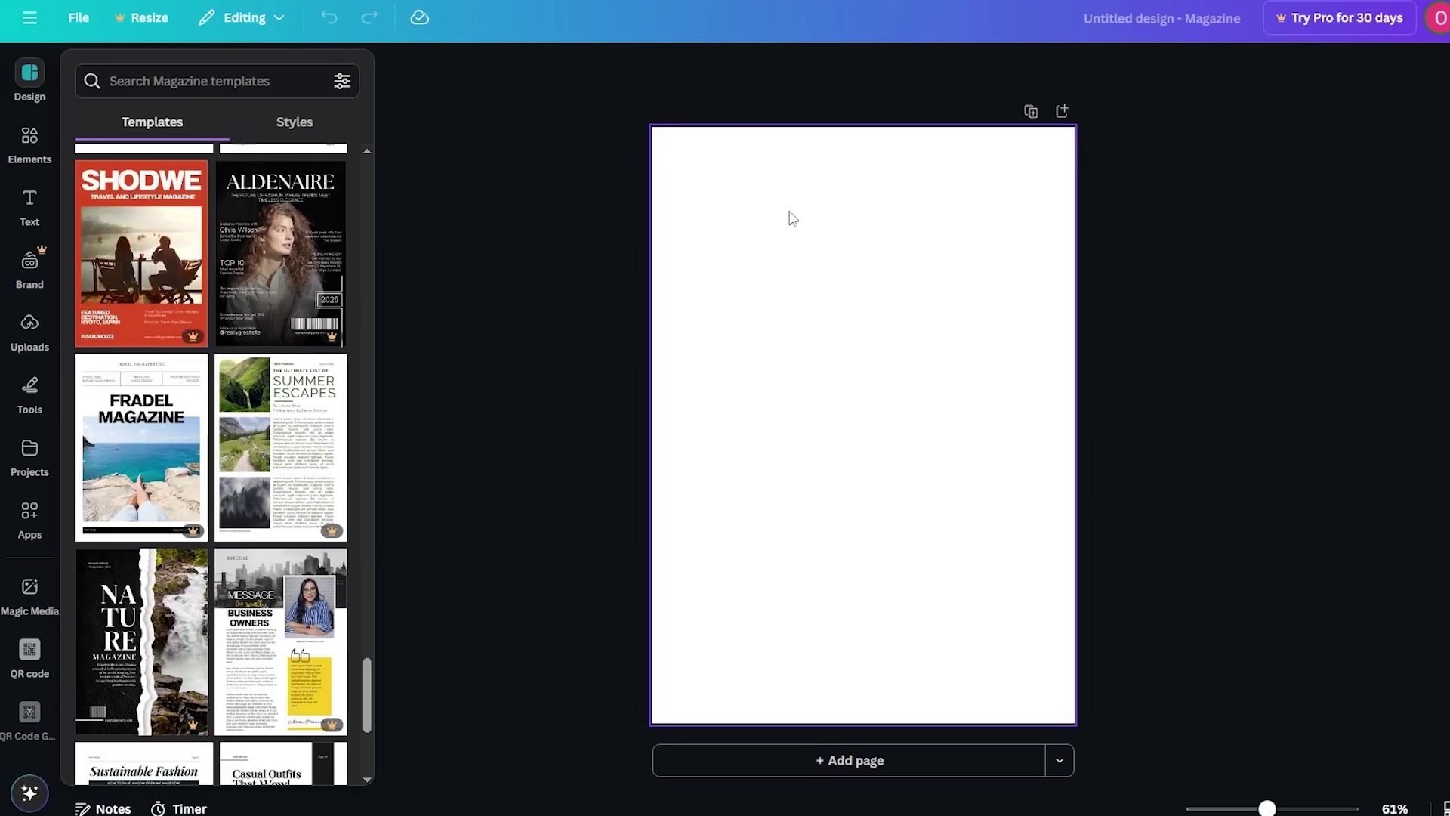
scroll(297, 337, "up", 3)
scroll(297, 336, "up", 5)
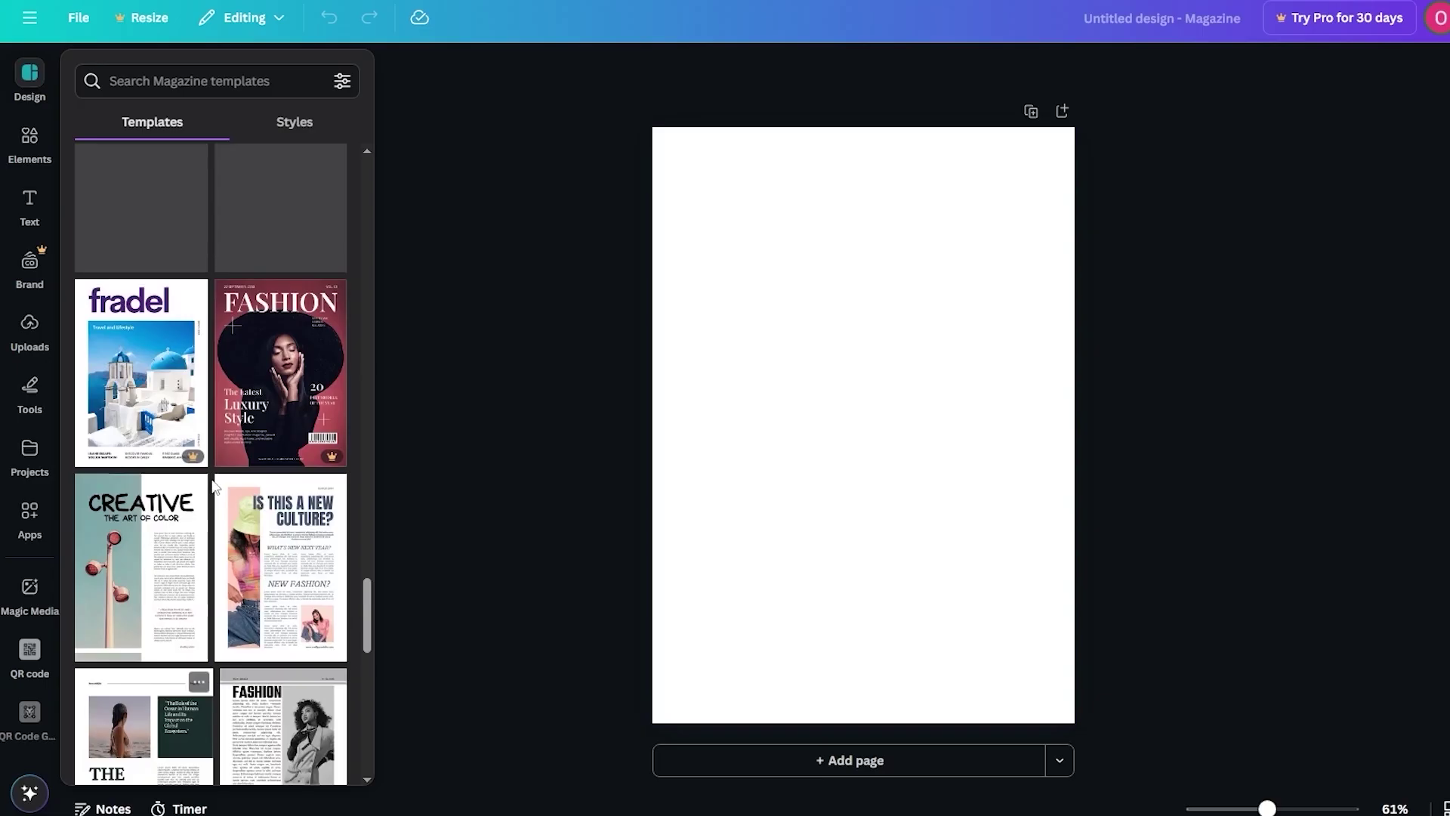
scroll(117, 469, "down", 2)
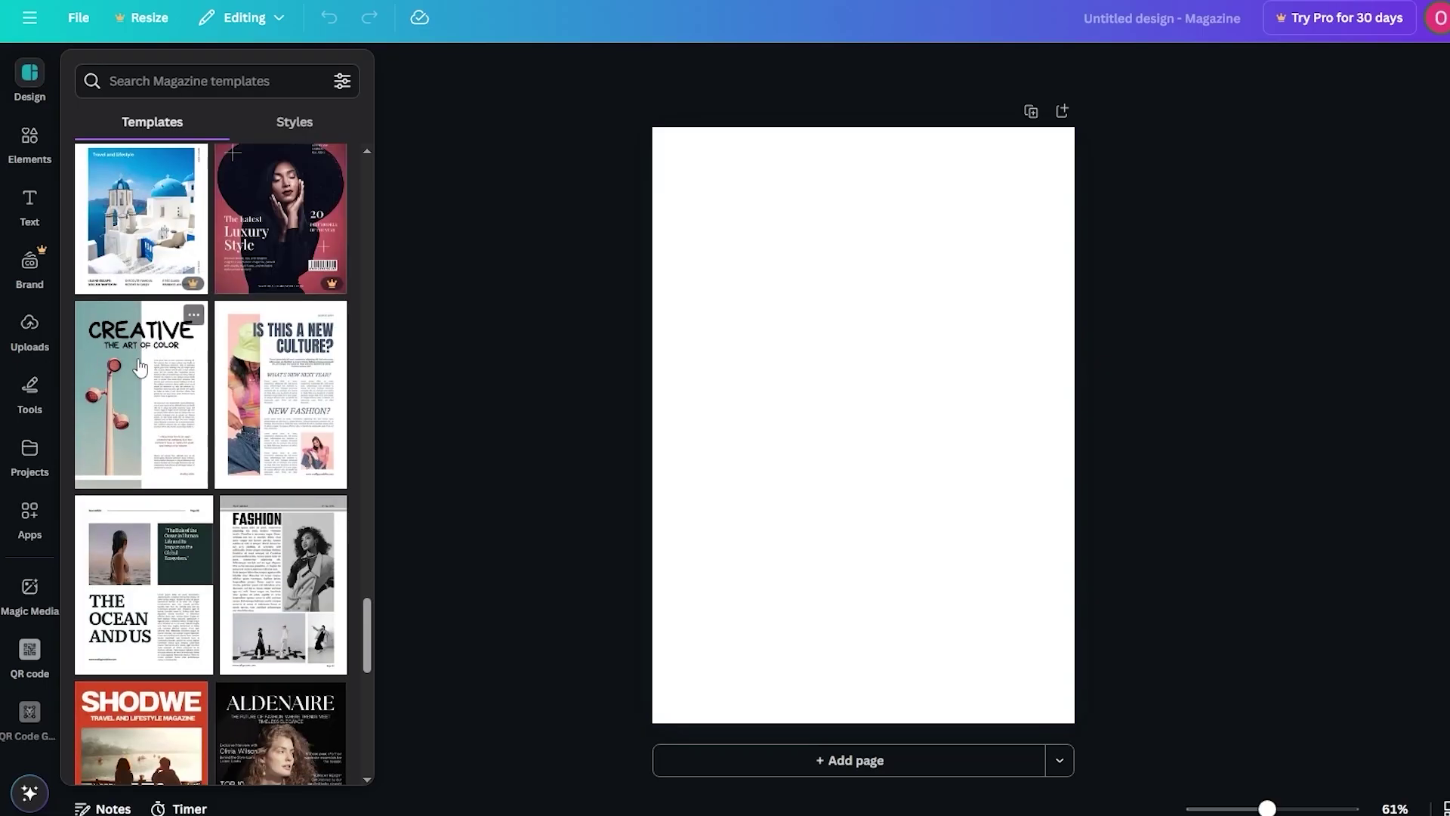
scroll(167, 408, "down", 5)
scroll(185, 506, "down", 10)
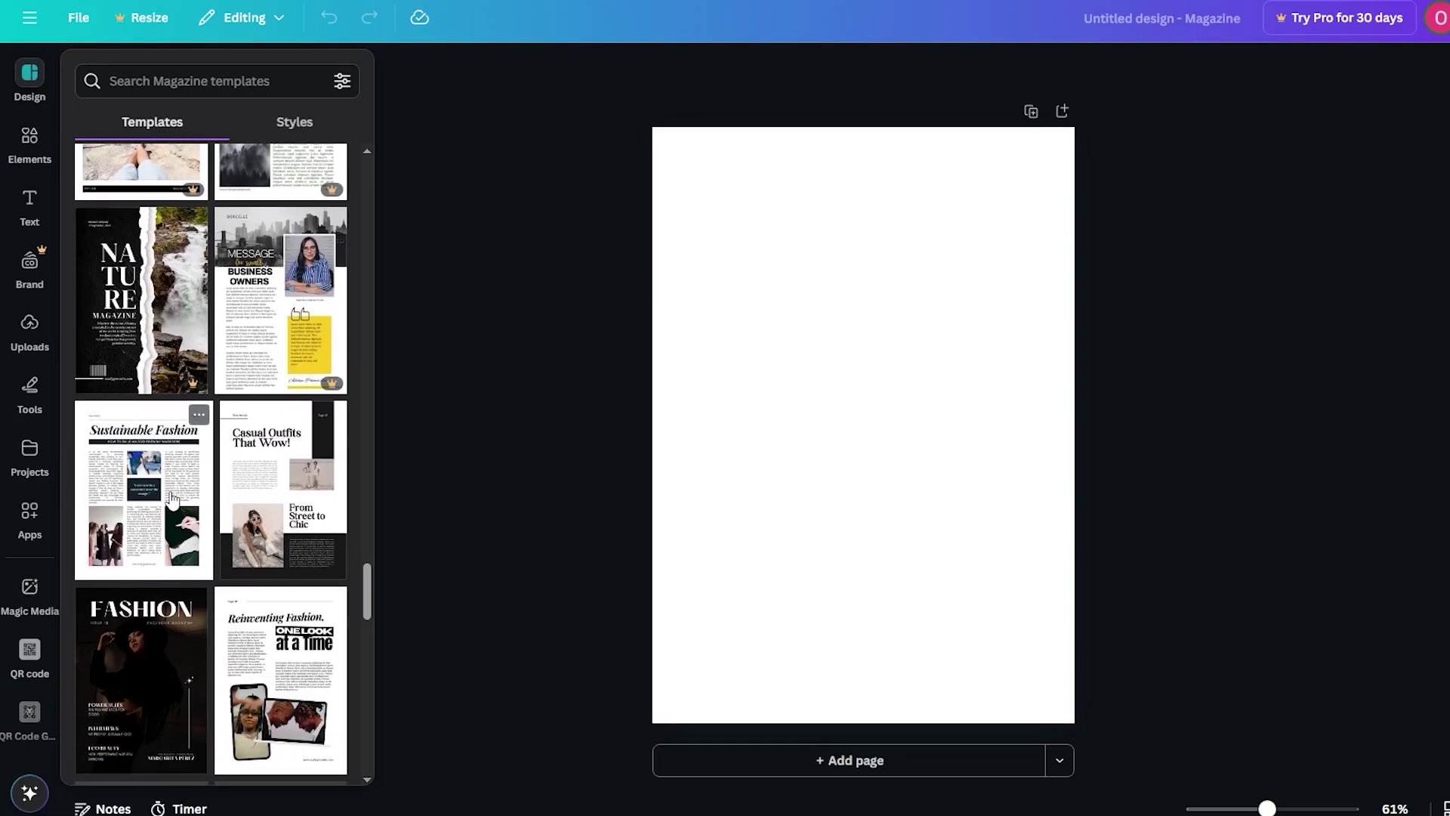
scroll(302, 574, "down", 3)
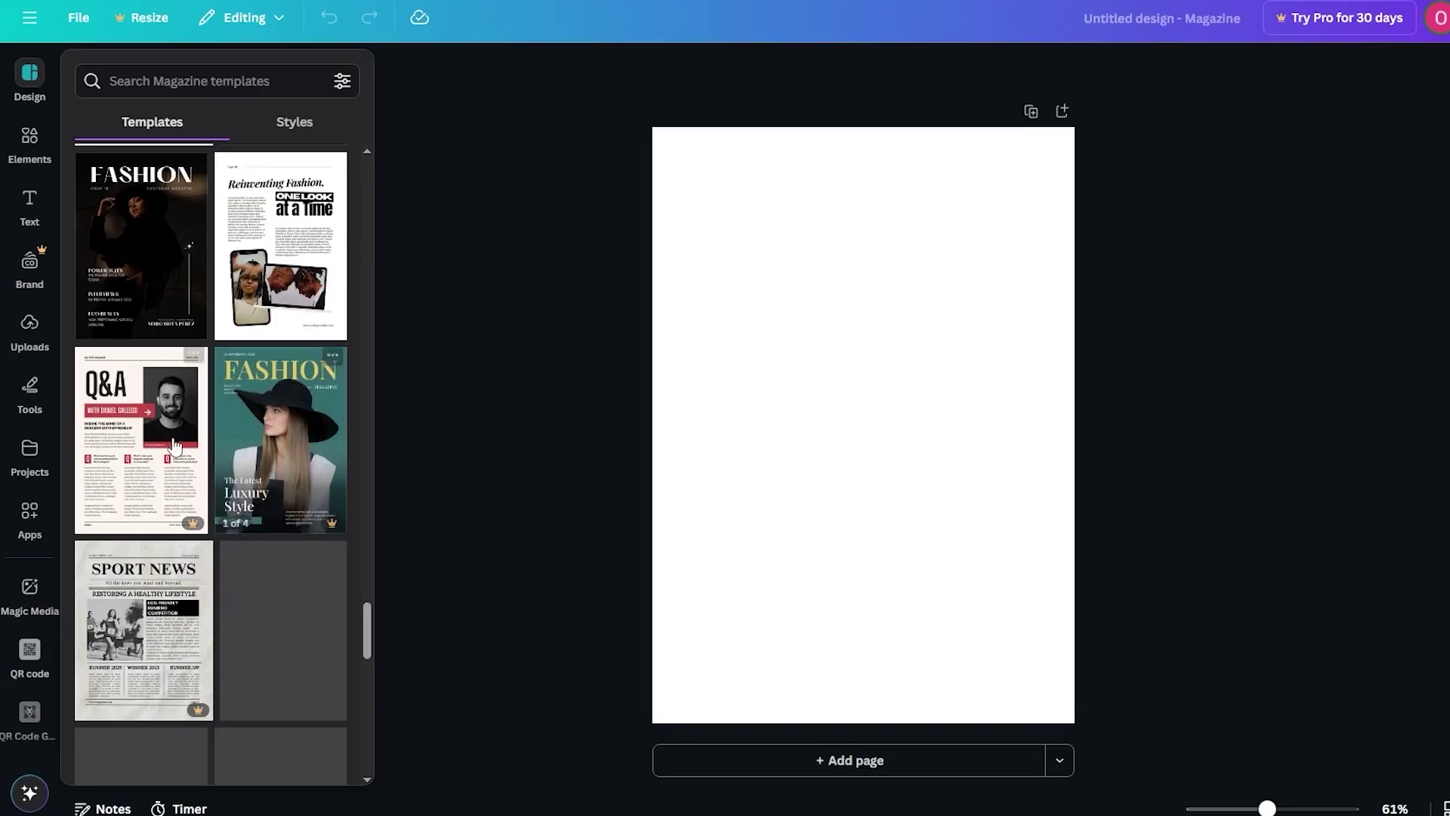
scroll(279, 491, "down", 3)
mouse_move(321, 527)
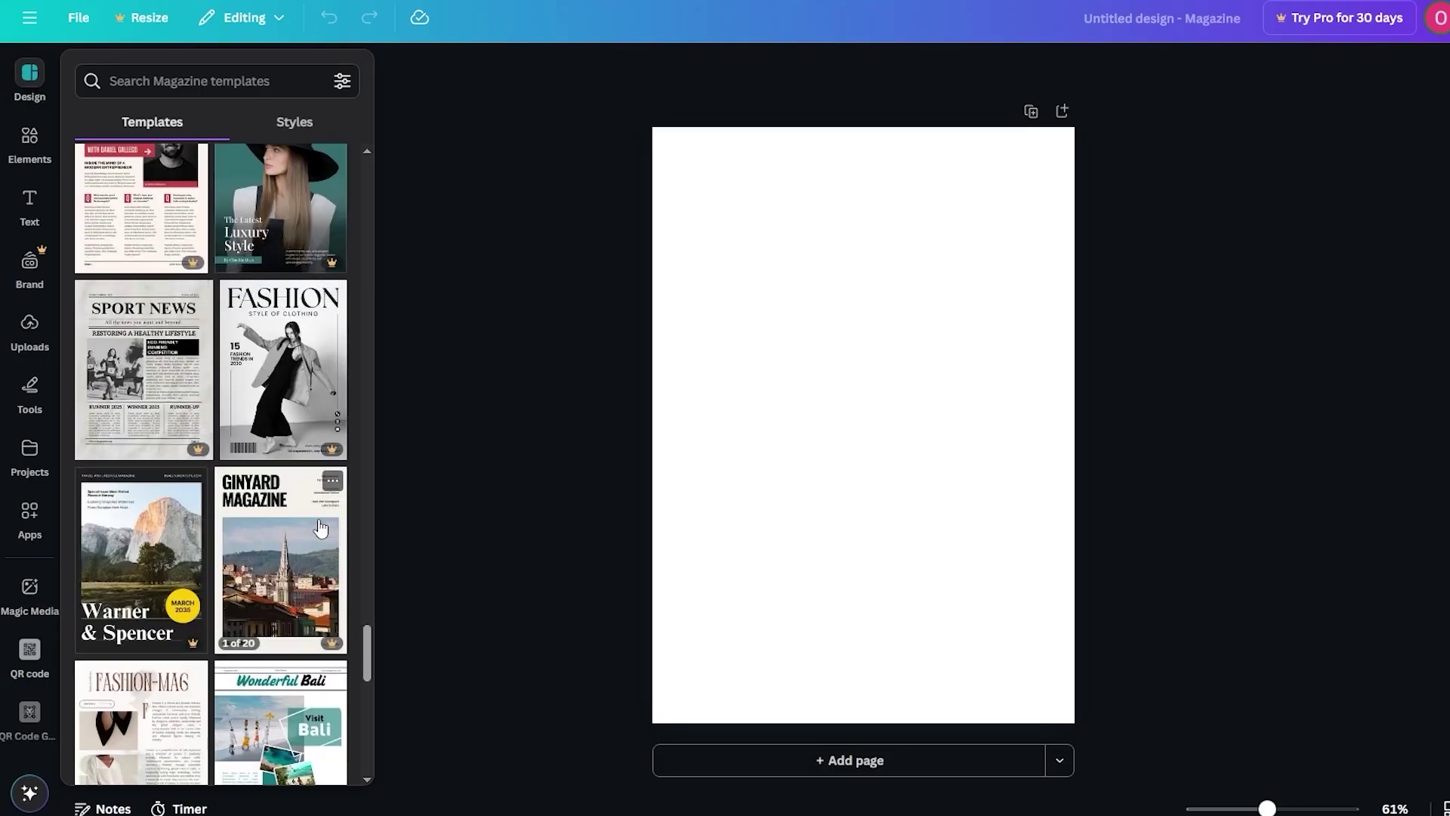
scroll(321, 527, "down", 15)
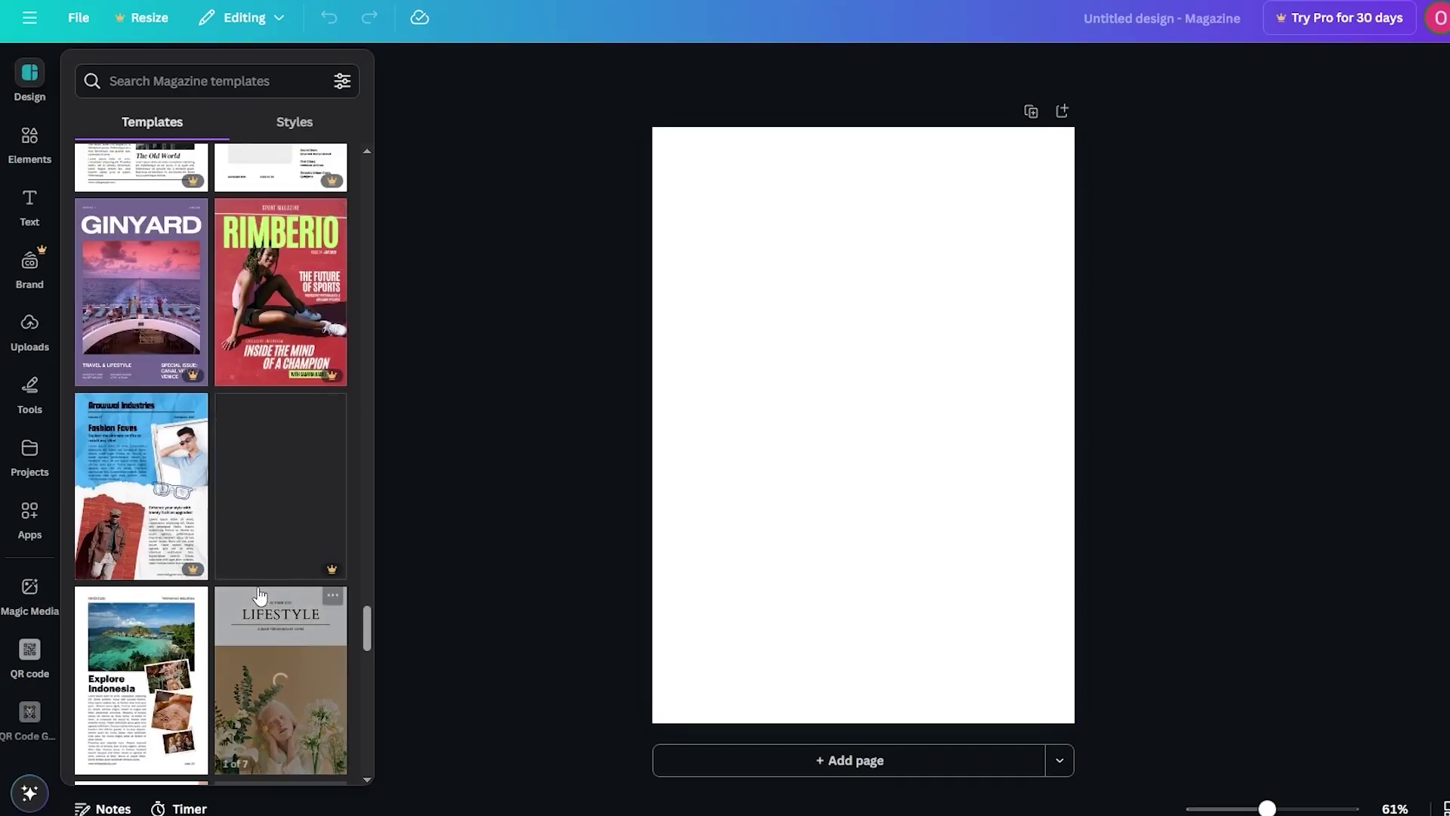
scroll(251, 591, "down", 5)
Apply the "Creative – The Art of Color" magazine template to the blank page.
scroll(241, 583, "up", 3)
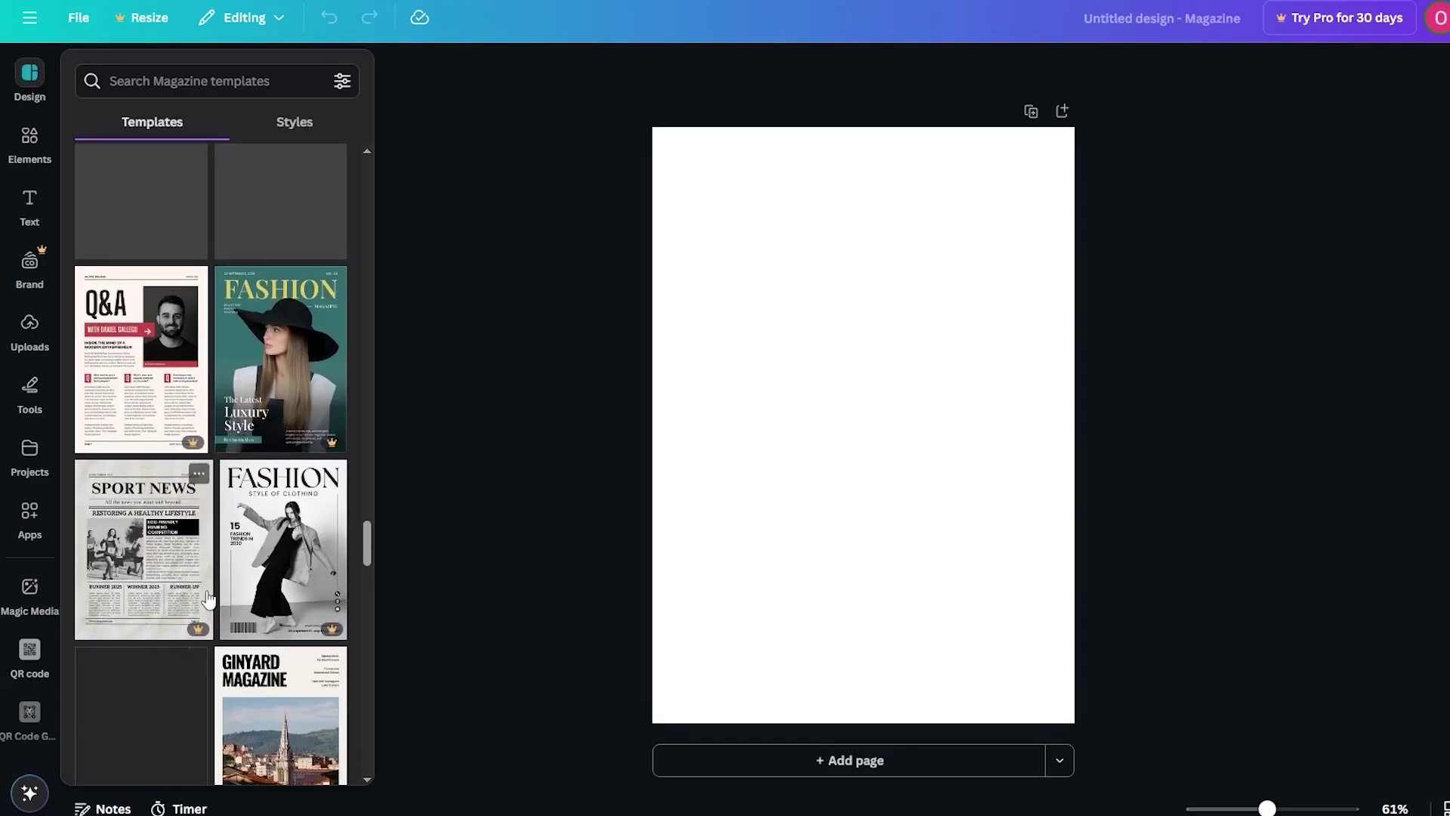
scroll(207, 593, "up", 5)
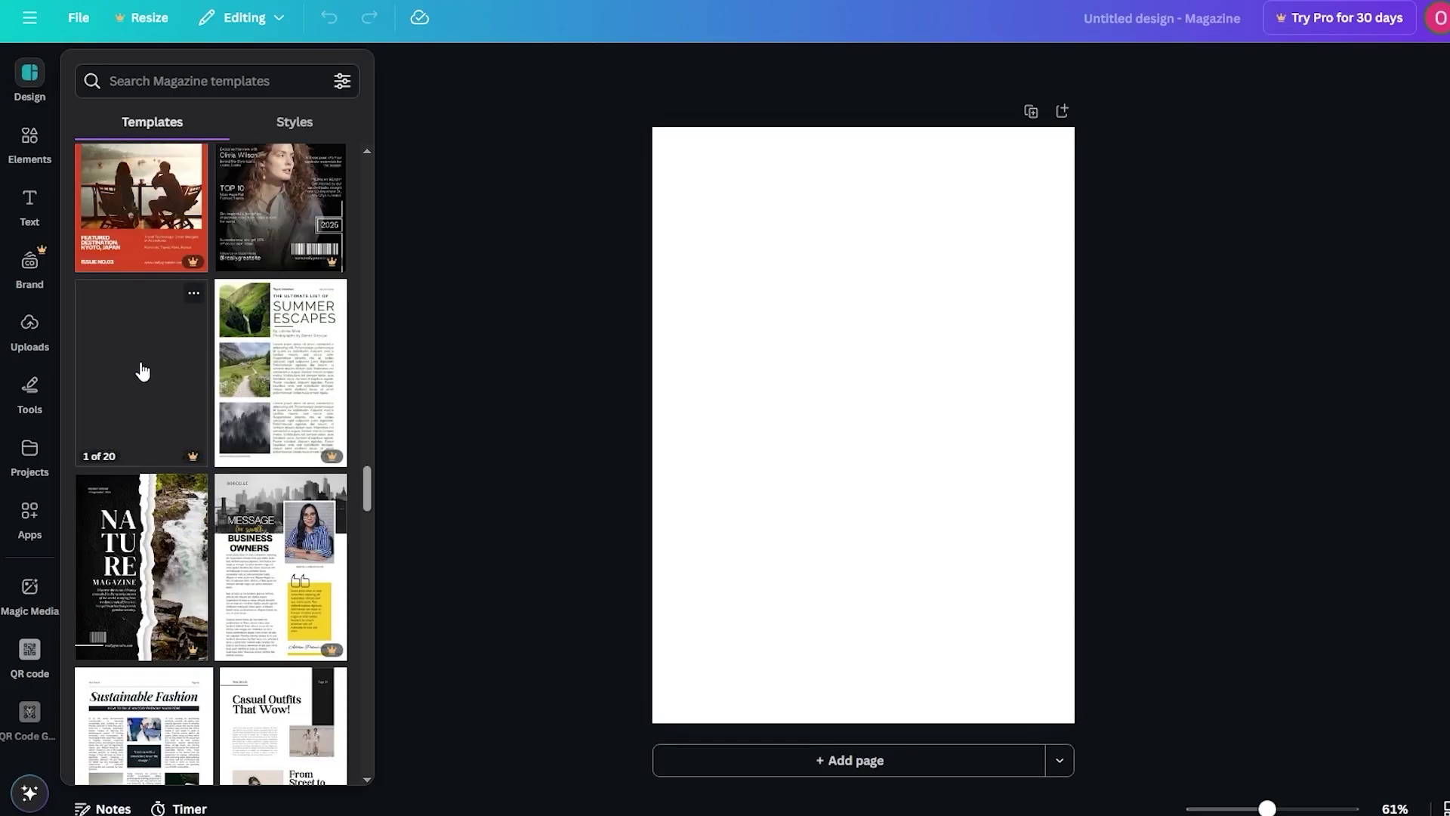
scroll(141, 376, "up", 2)
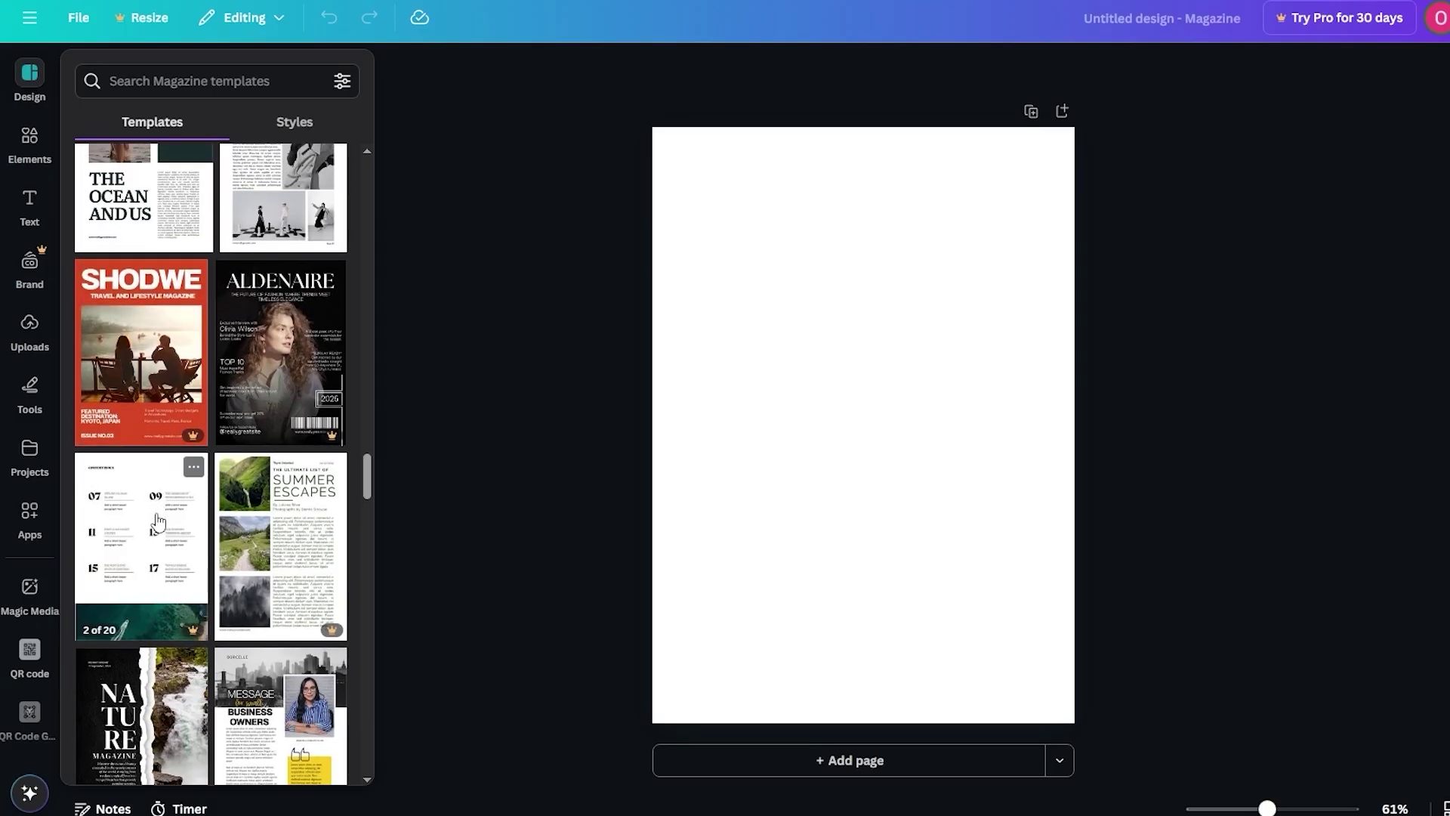
scroll(149, 514, "up", 4)
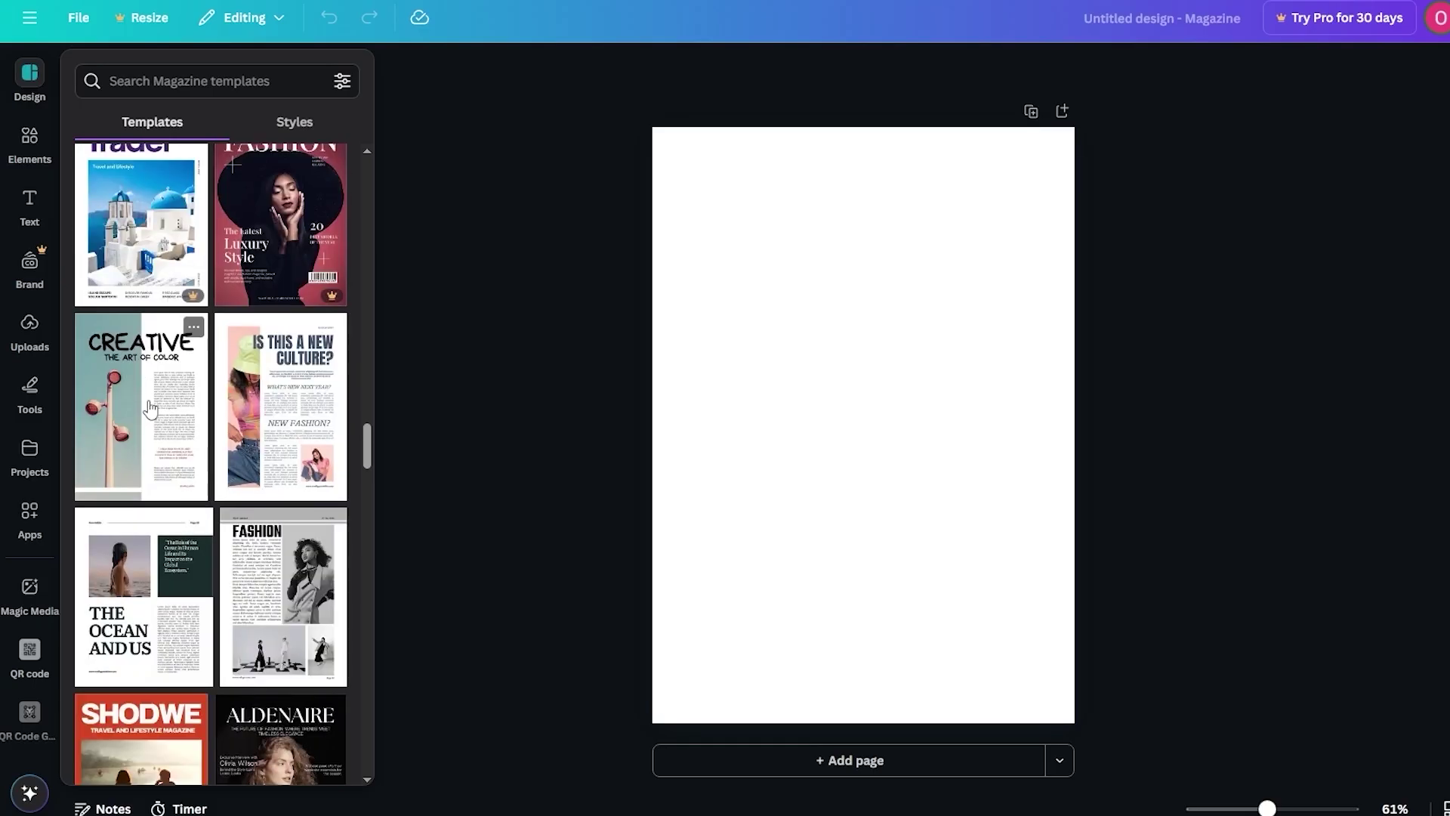
left_click(145, 389)
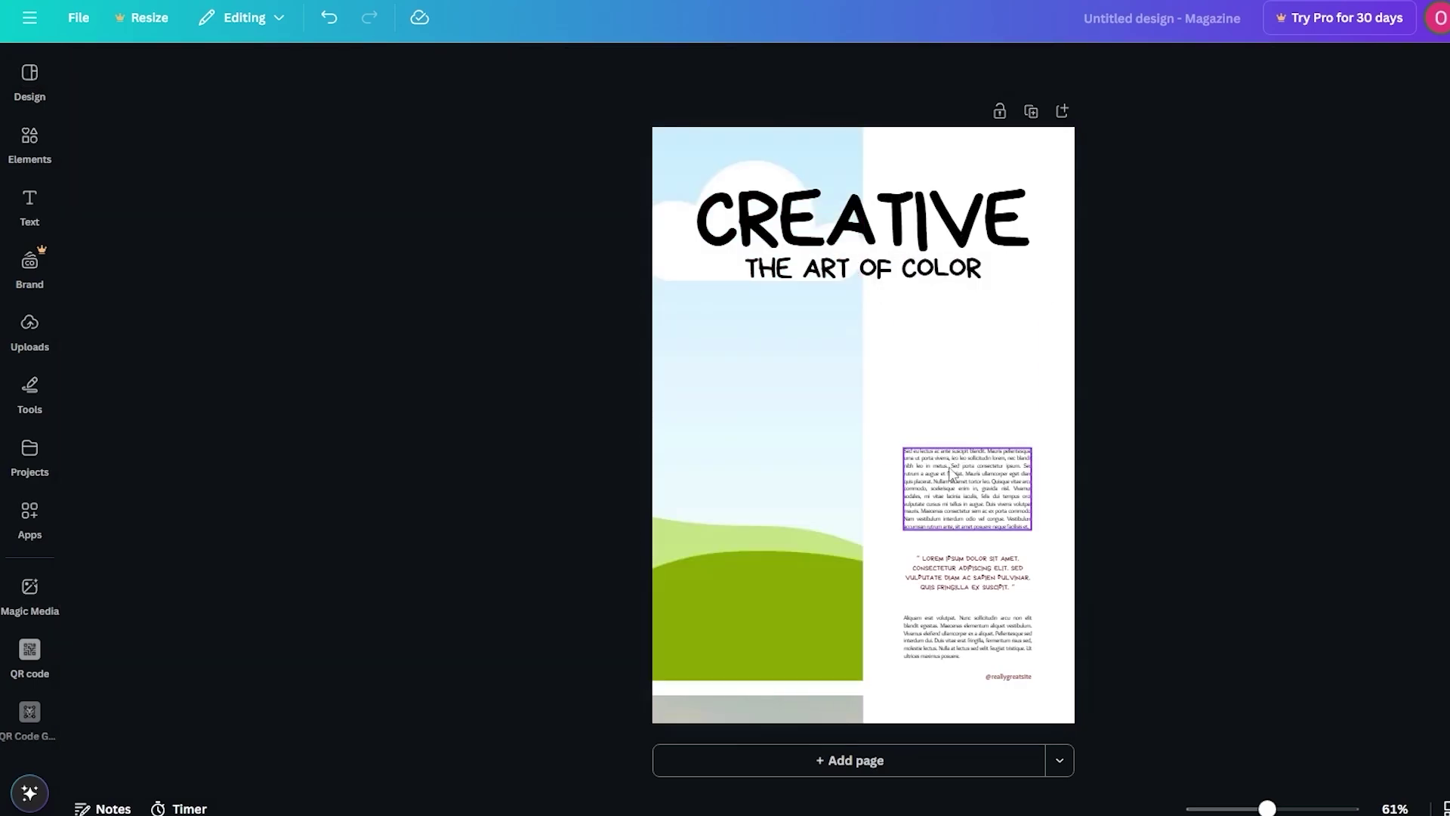
Delete the body paragraphs, the quote, both picture placeholders and the social handle from the page, keeping only the title and subtitle.
key("Delete")
key("Delete")
key("Delete")
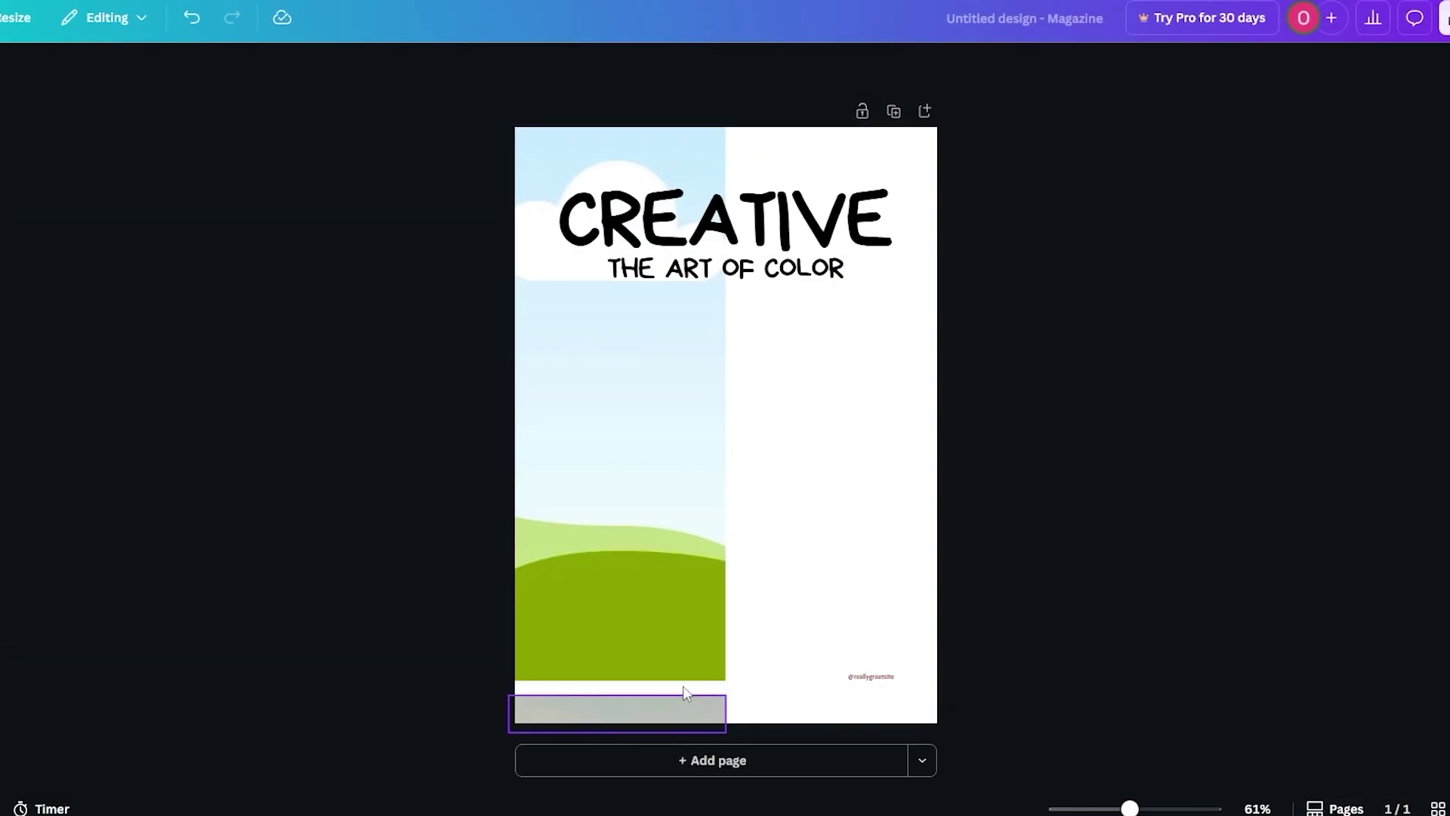
key("Delete")
left_click(679, 710)
key("Delete")
left_click(850, 677)
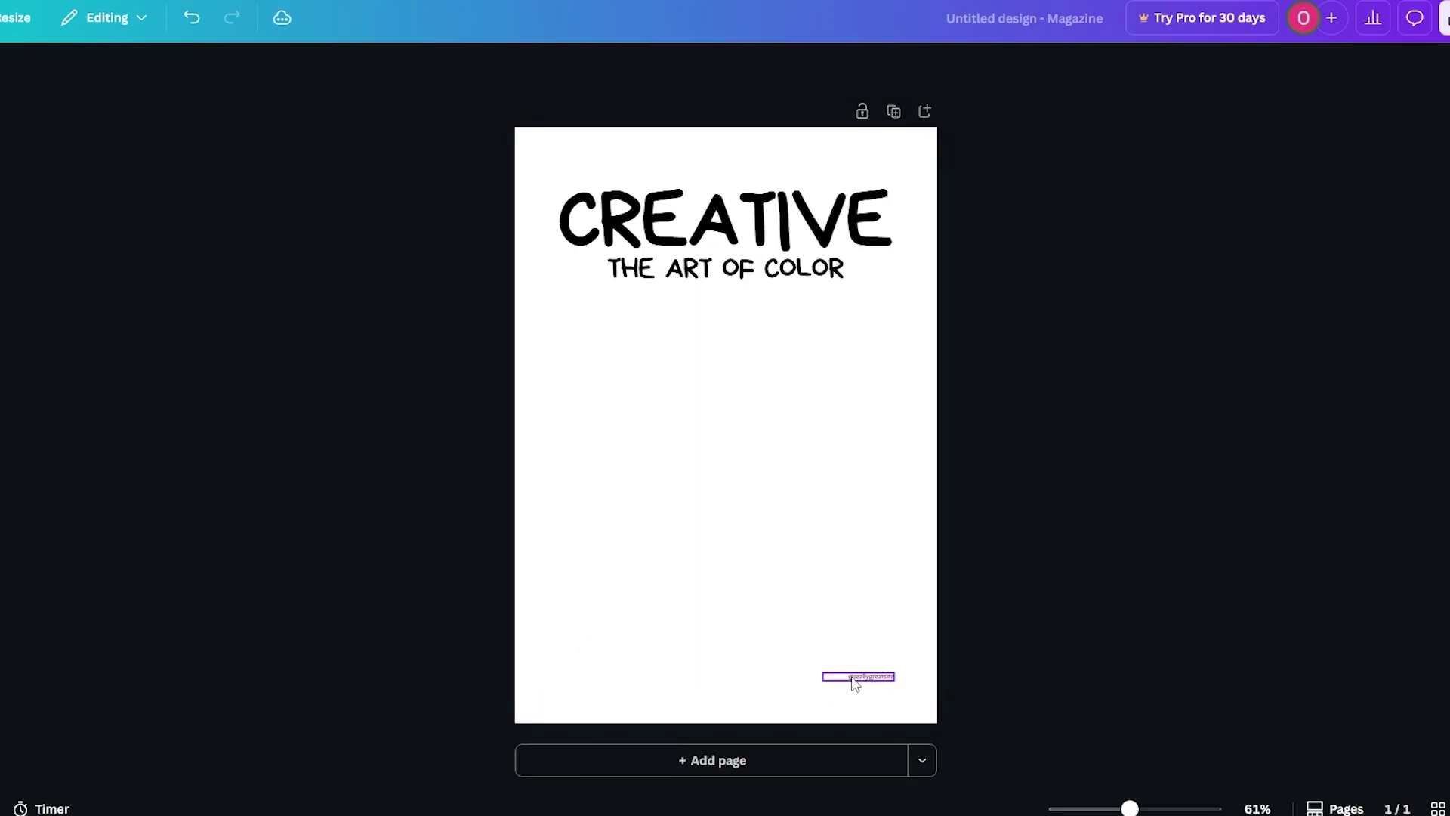
key("Delete")
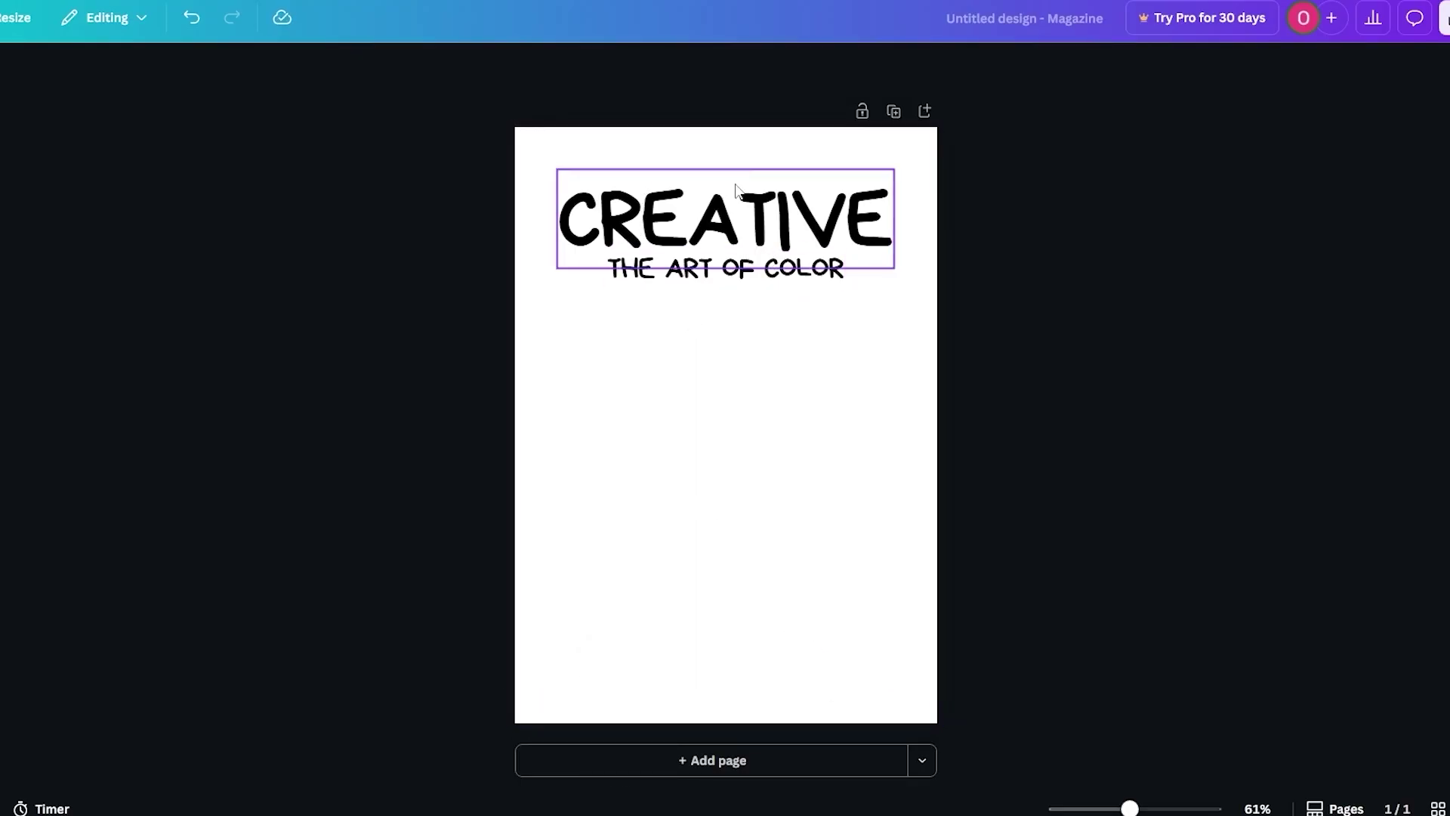
Replace the "Creative" title with "Pretty" and try the calligraphy fonts Mistrully and Malibu on it.
double_click(700, 234)
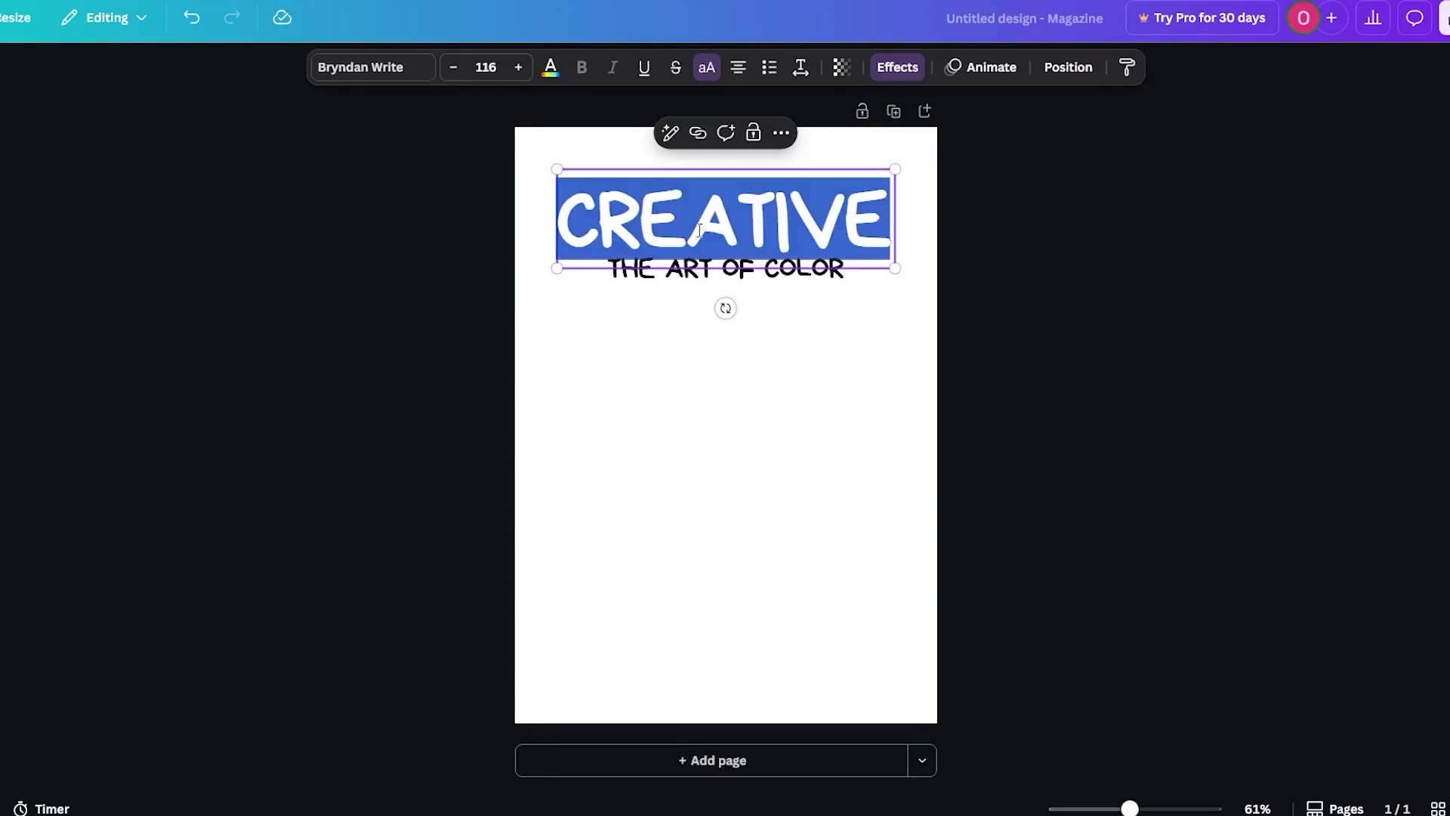
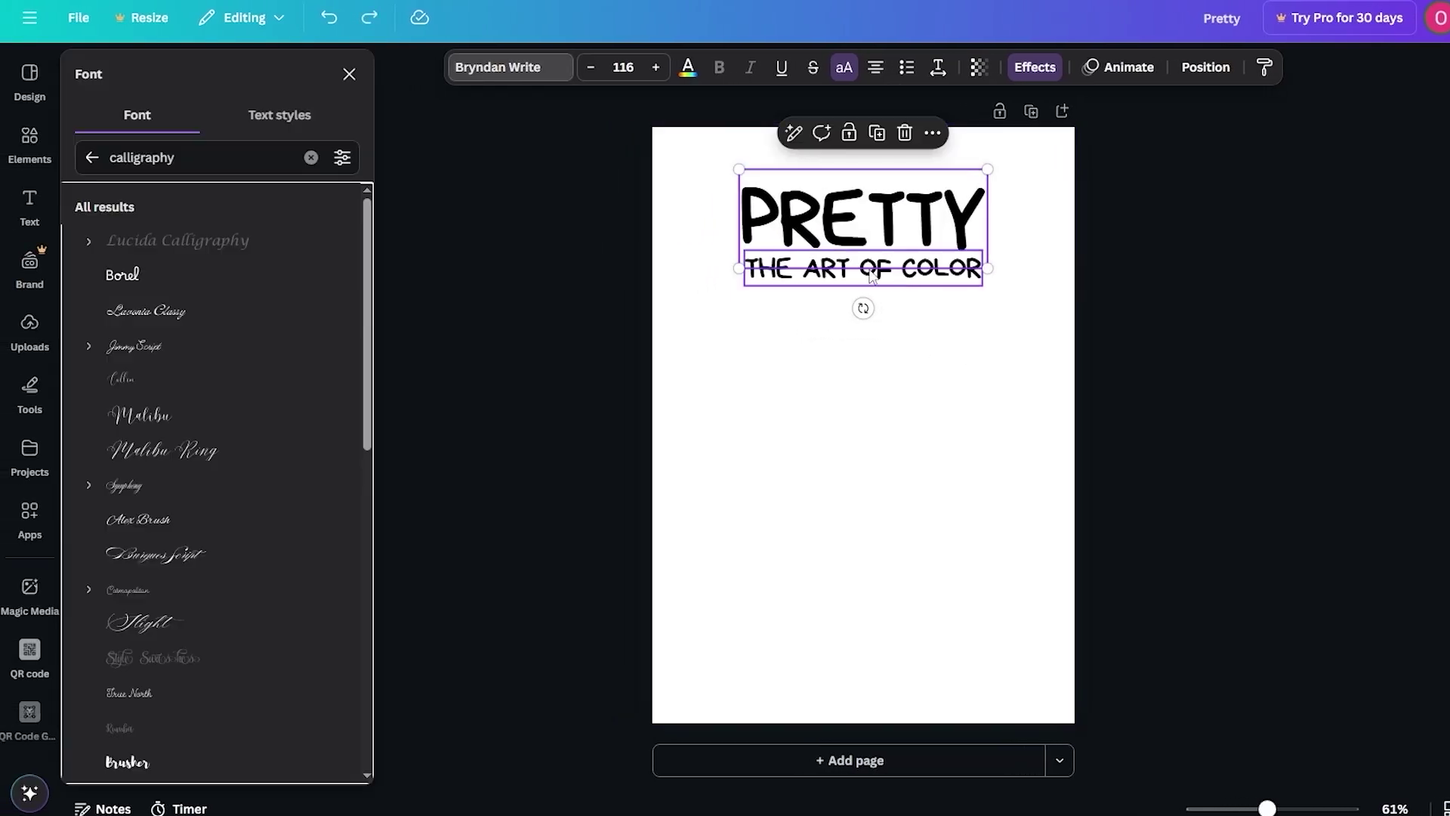
scroll(227, 337, "down", 1)
scroll(190, 483, "down", 3)
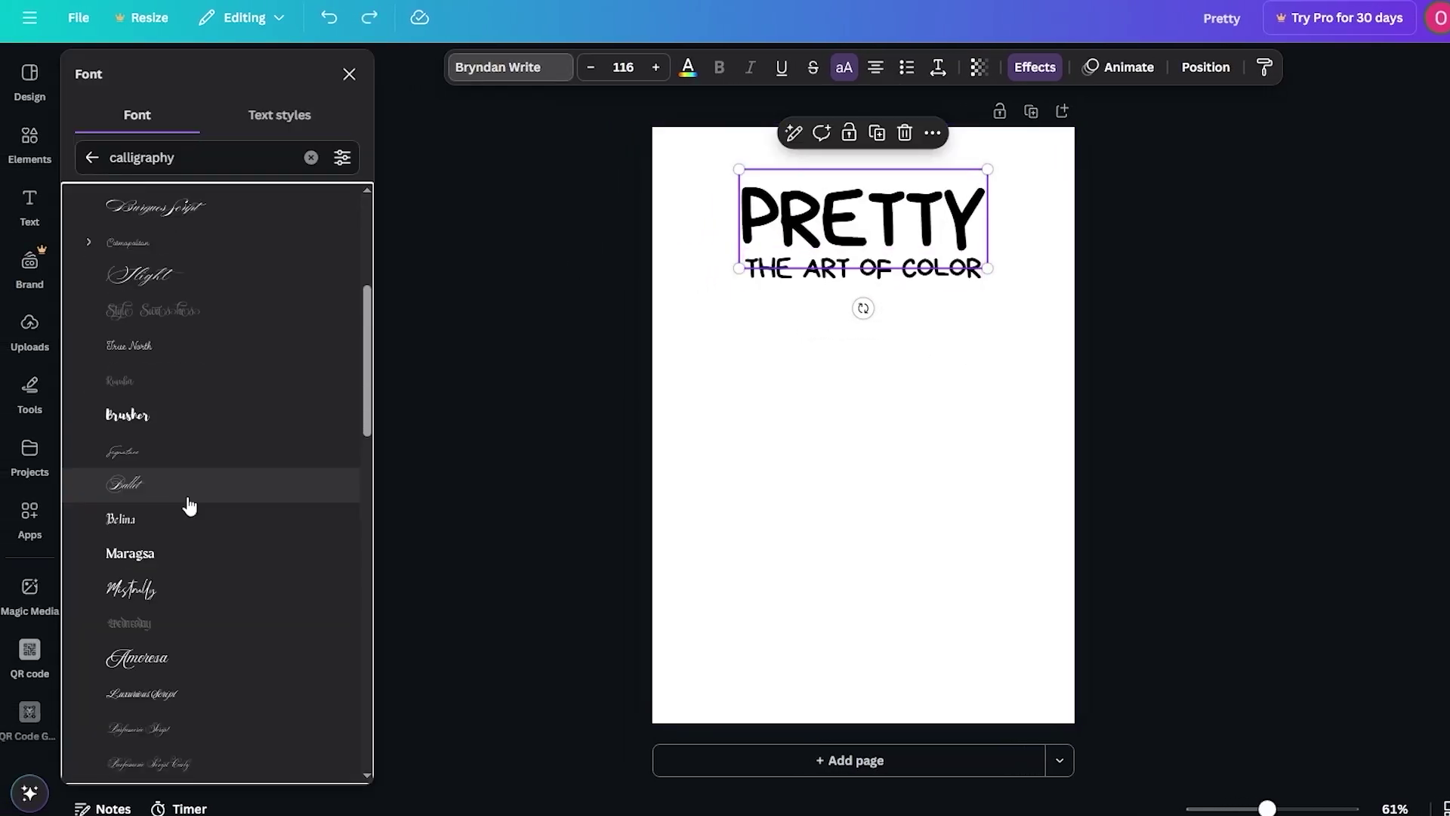
left_click(173, 598)
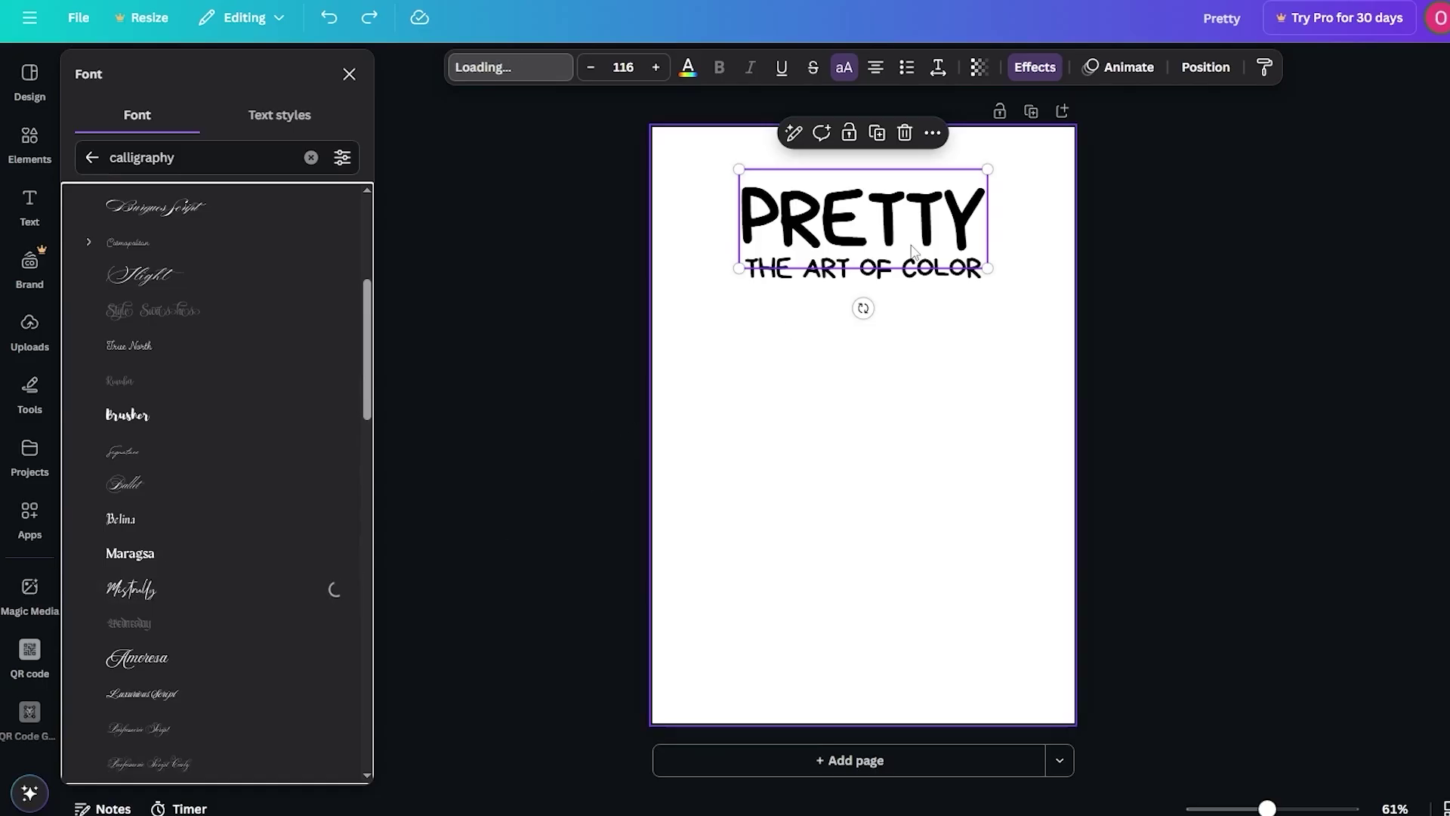
scroll(201, 492, "down", 2)
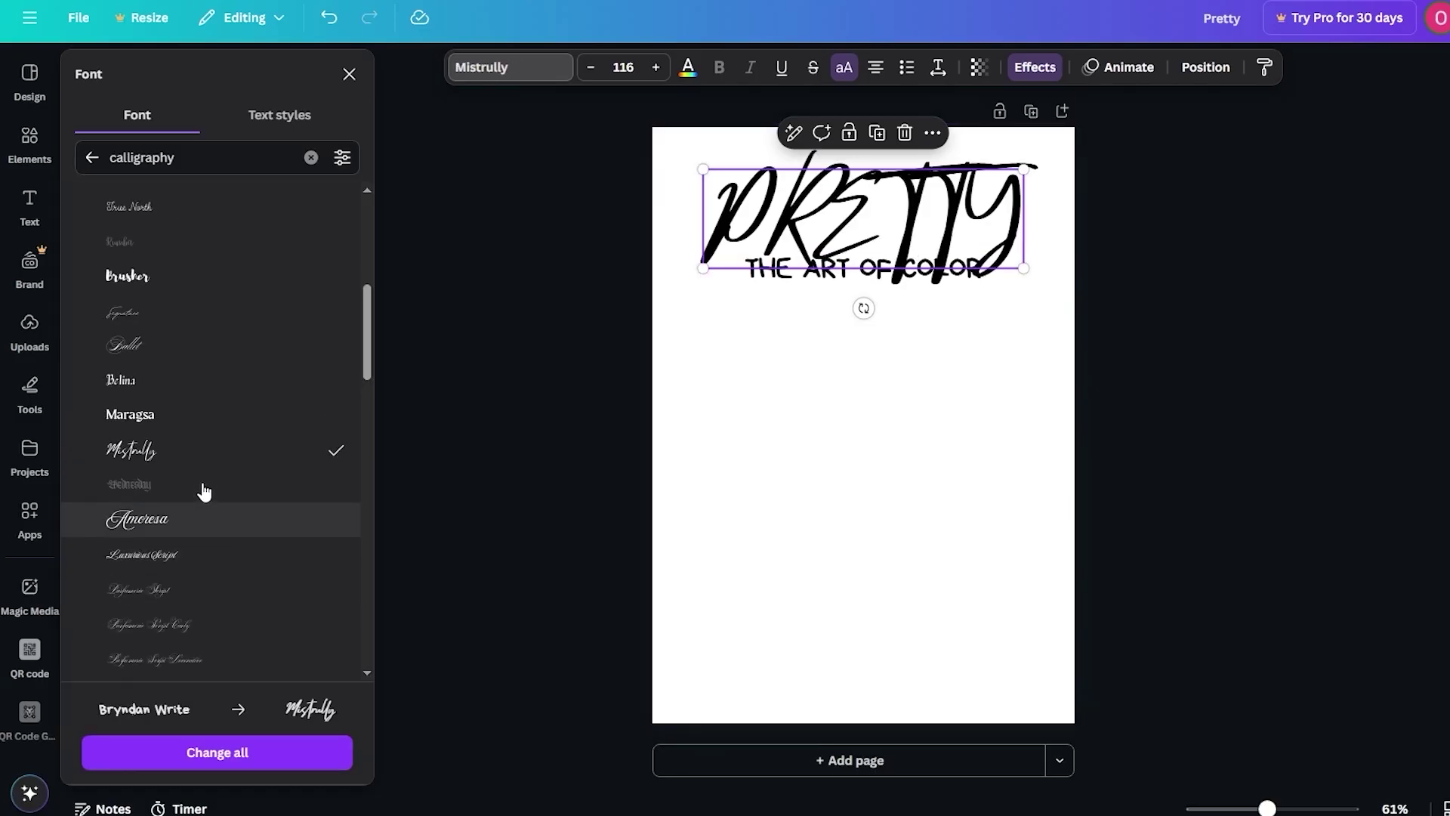
scroll(189, 347, "up", 5)
scroll(182, 318, "up", 2)
left_click(186, 316)
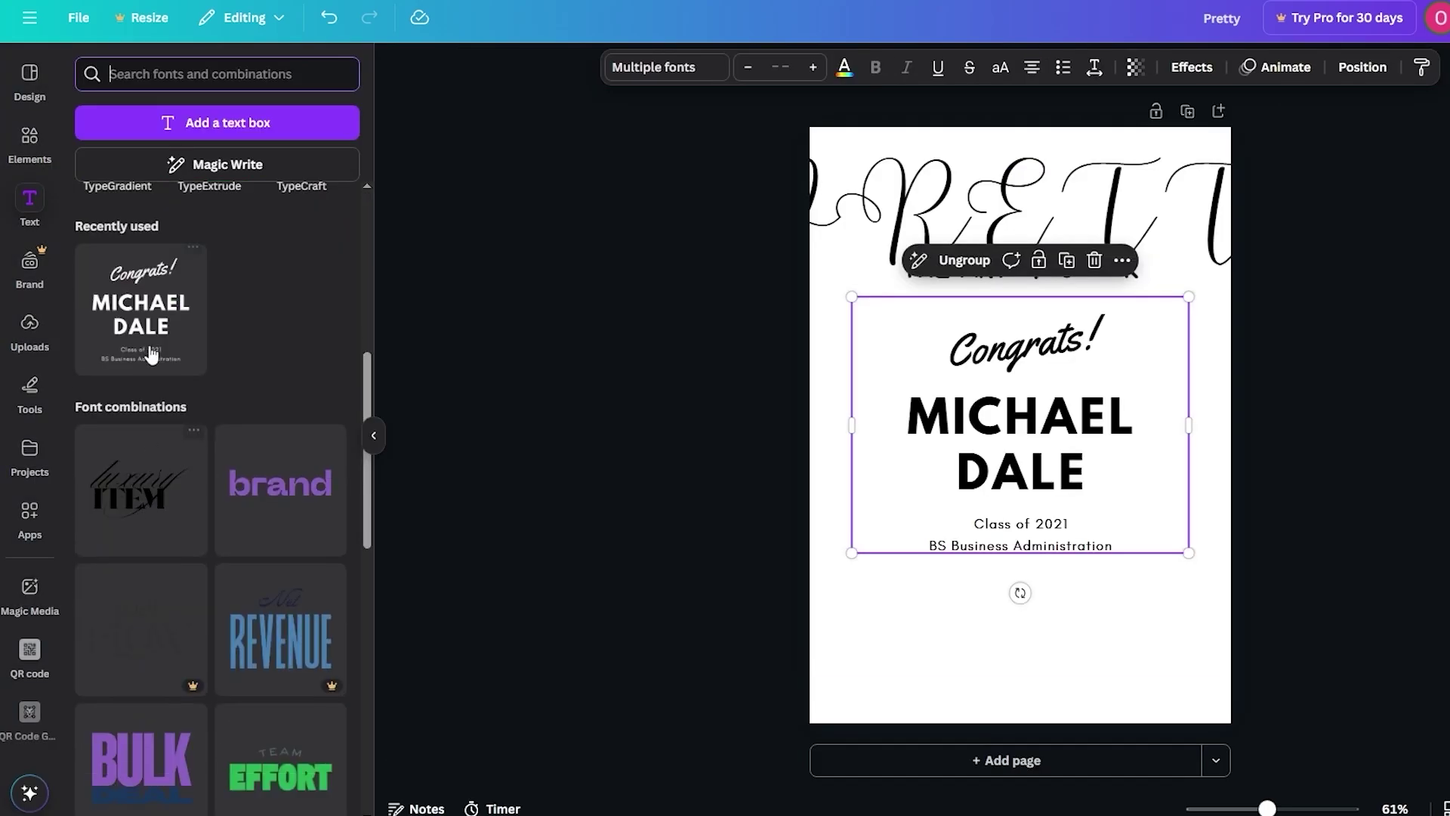
Delete the "Pretty" title and "The Art of Color" subtitle above the "Congrats!" text combination.
scroll(154, 453, "up", 1)
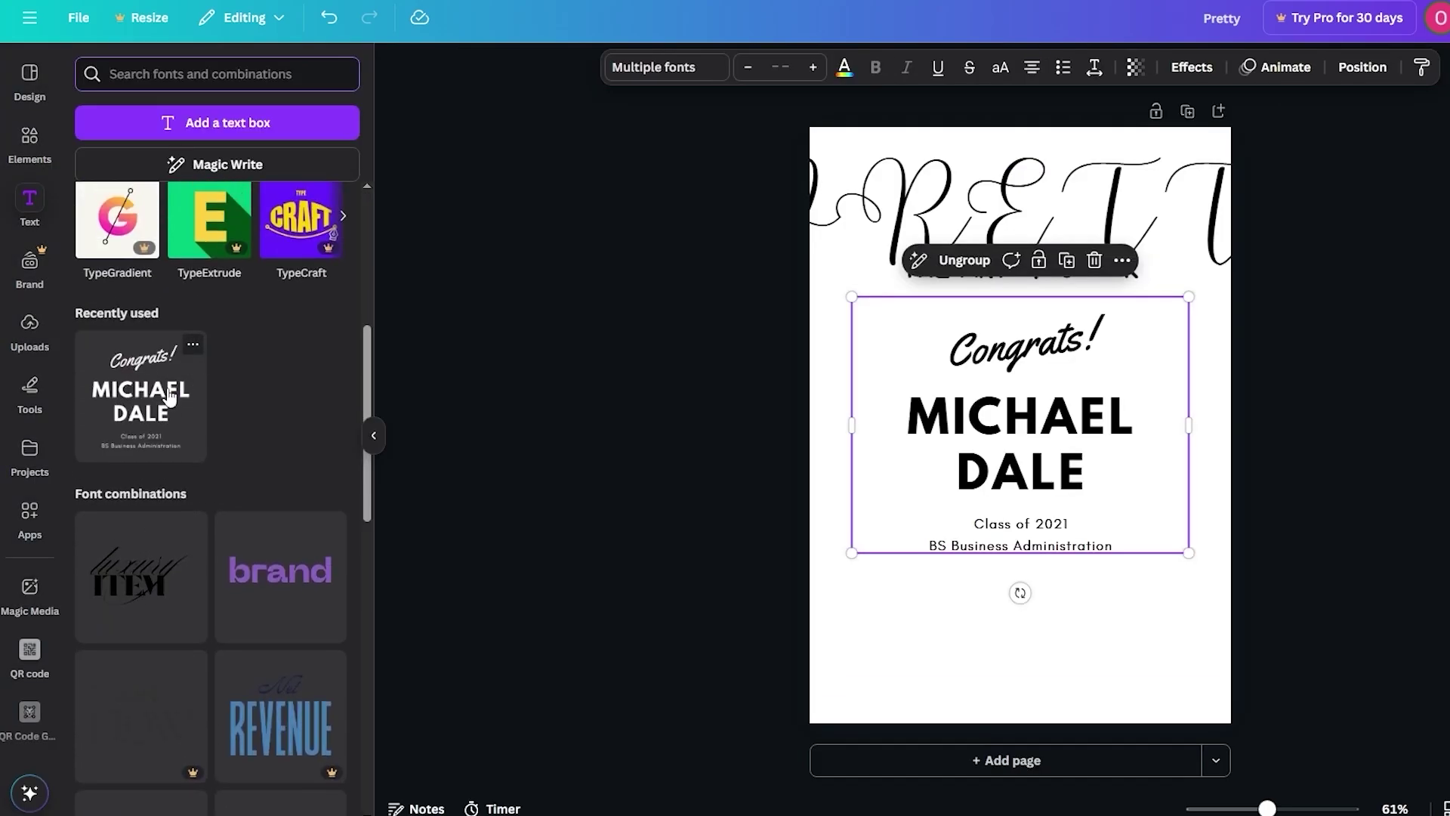
left_click(979, 208)
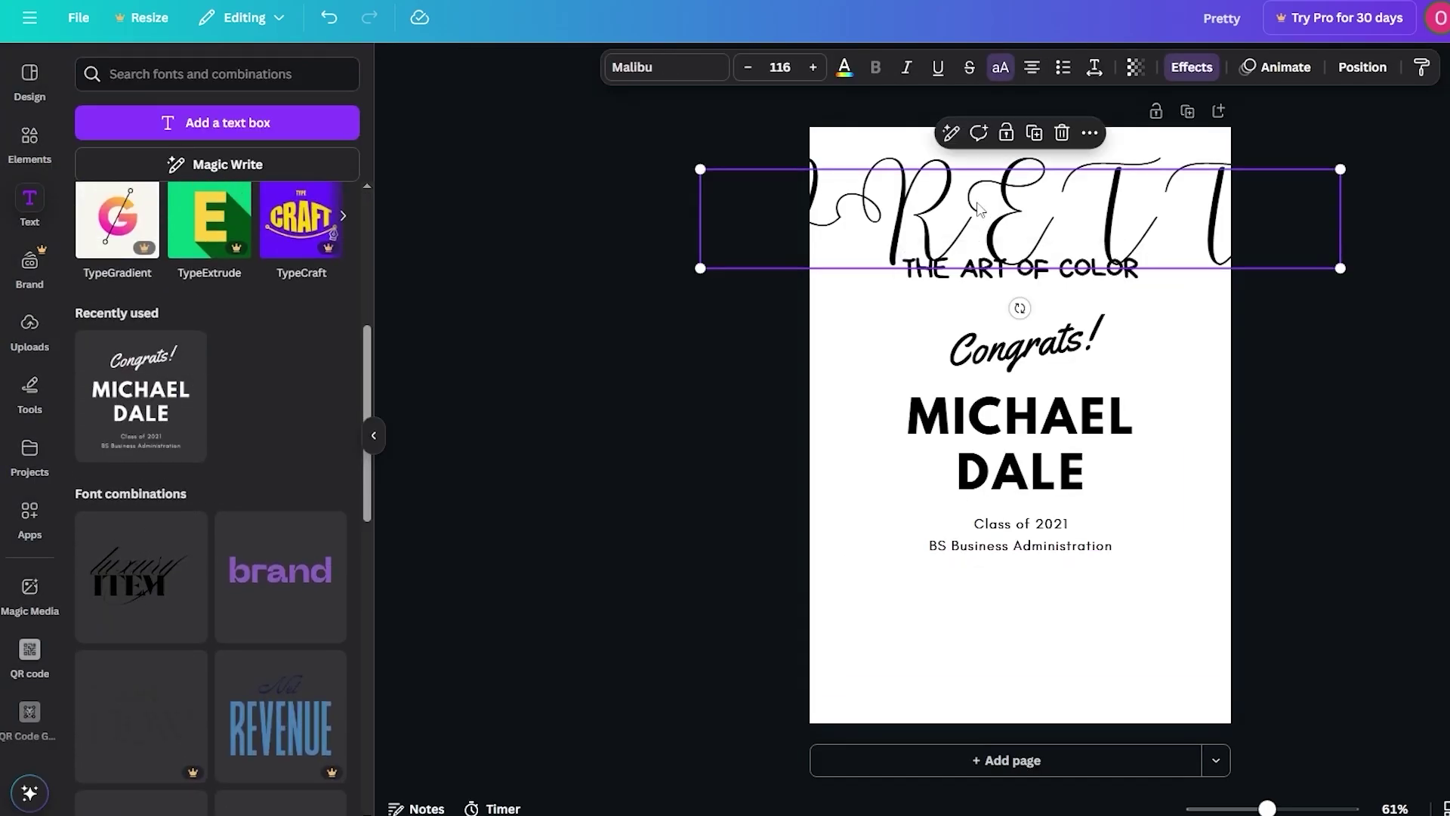
key("Delete")
left_click(1012, 268)
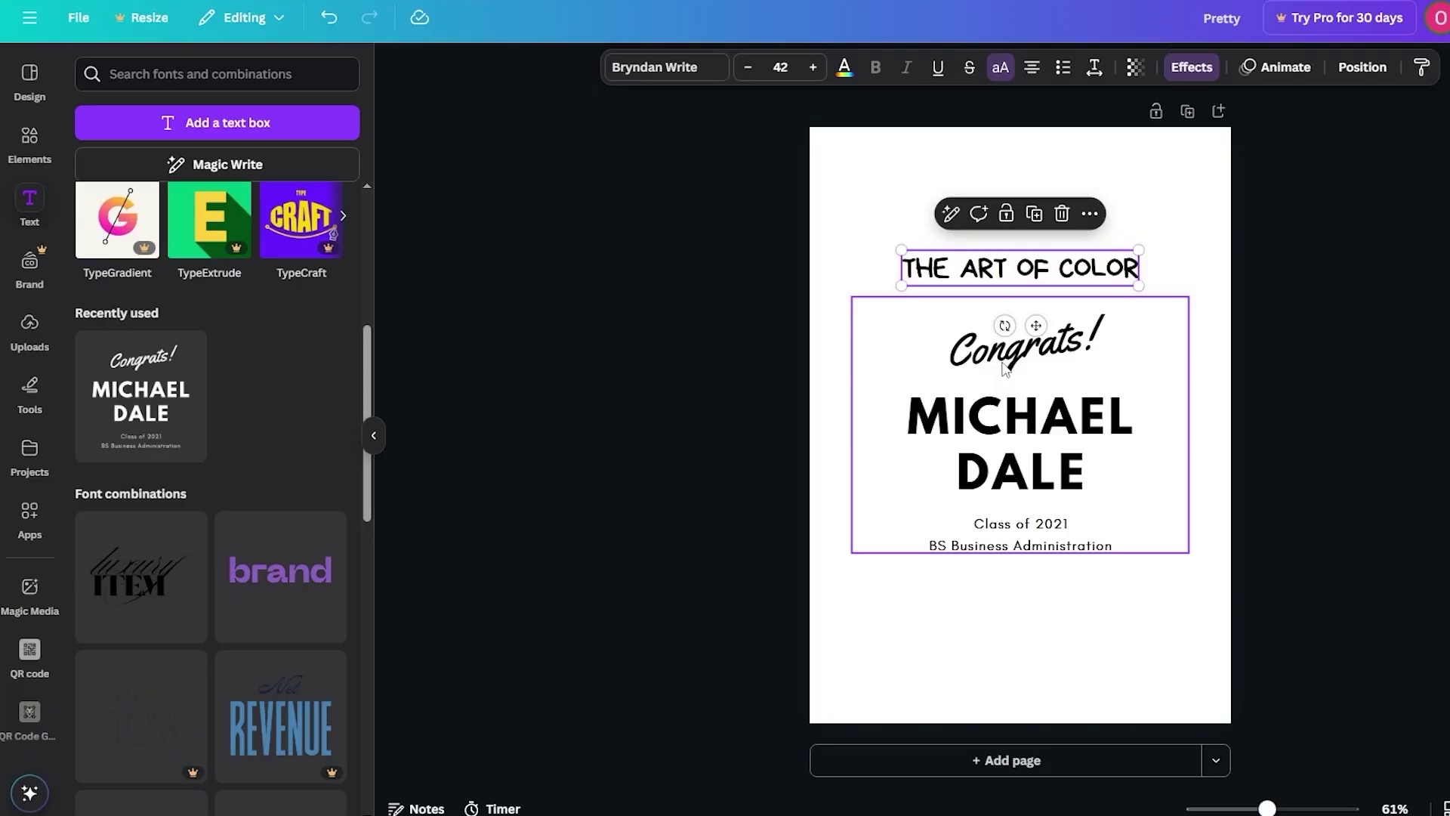
key("Delete")
Move the "Congrats!" text combination up the page, ungroup it and place its script line near the top edge.
left_click(1004, 368)
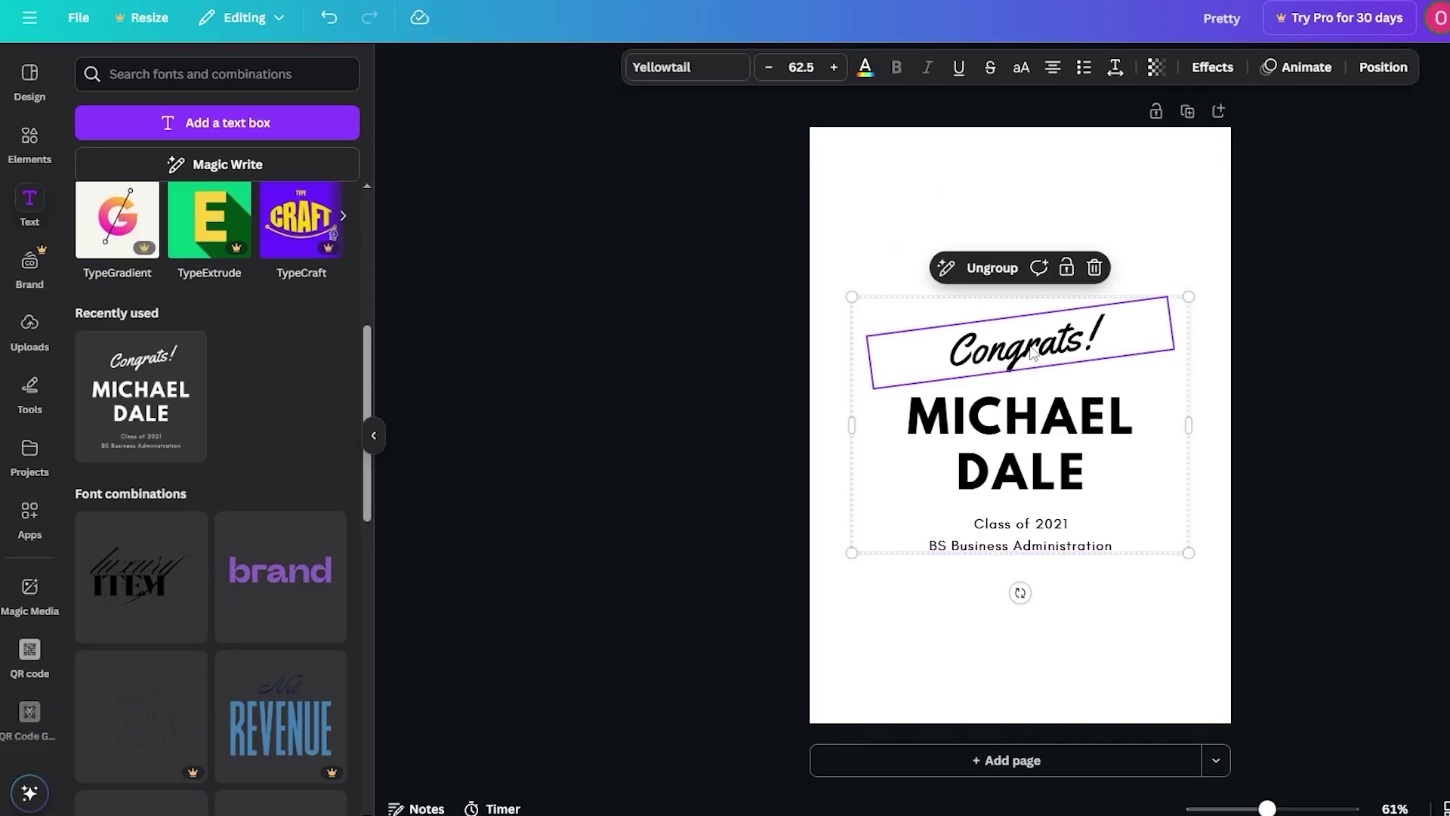
left_click(1017, 451)
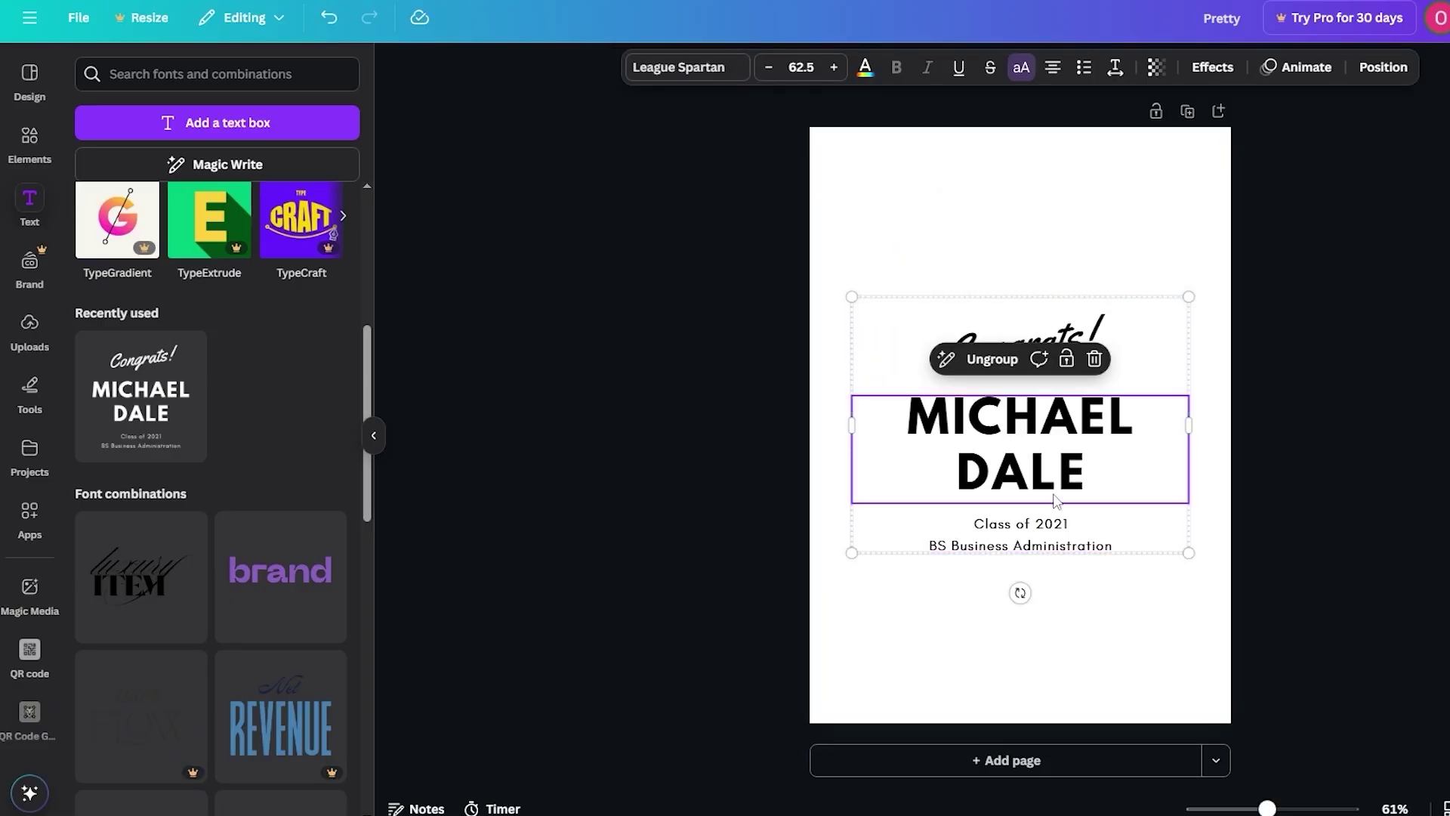
left_click(1047, 549)
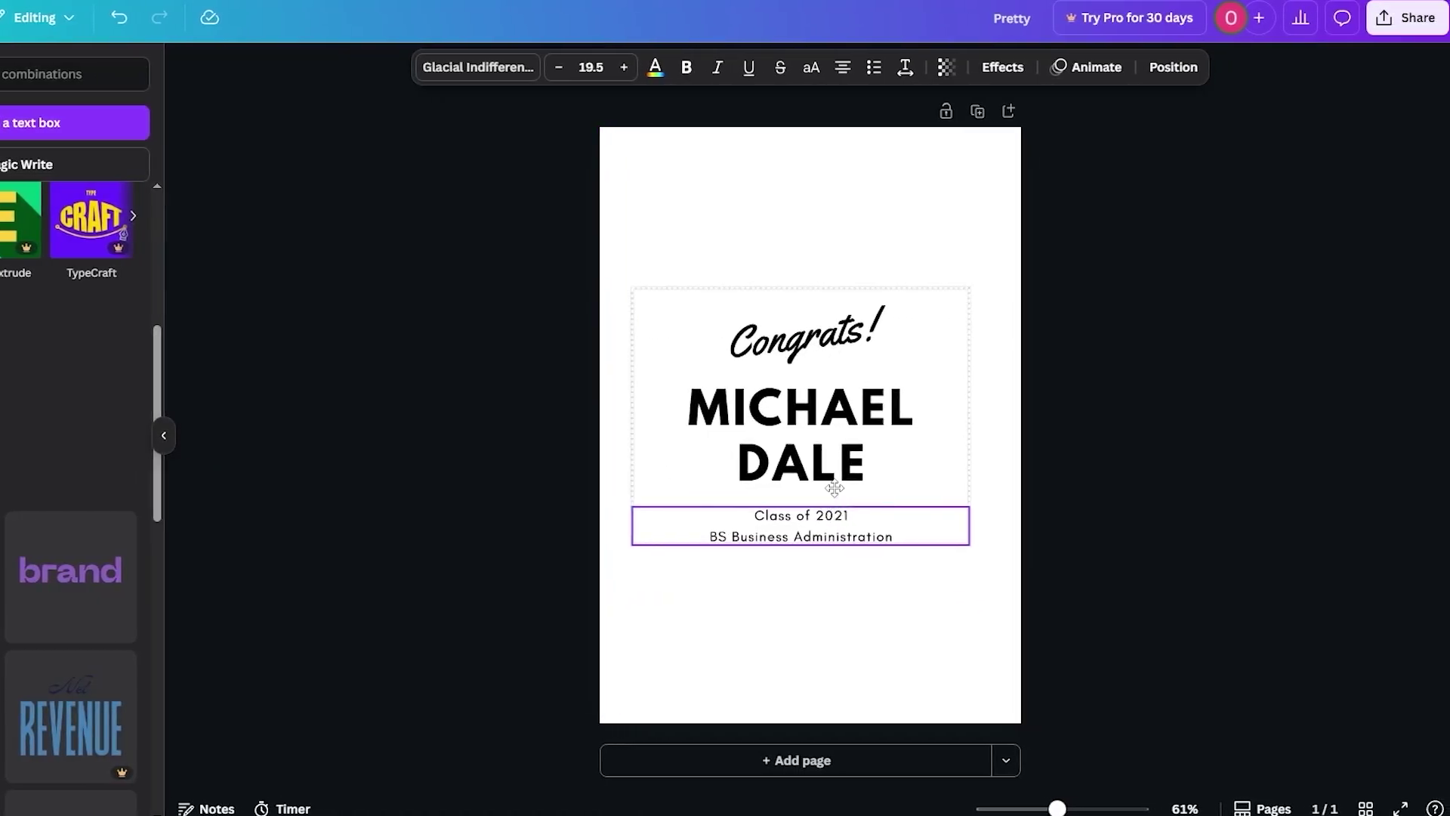
right_click(921, 419)
left_click(808, 495)
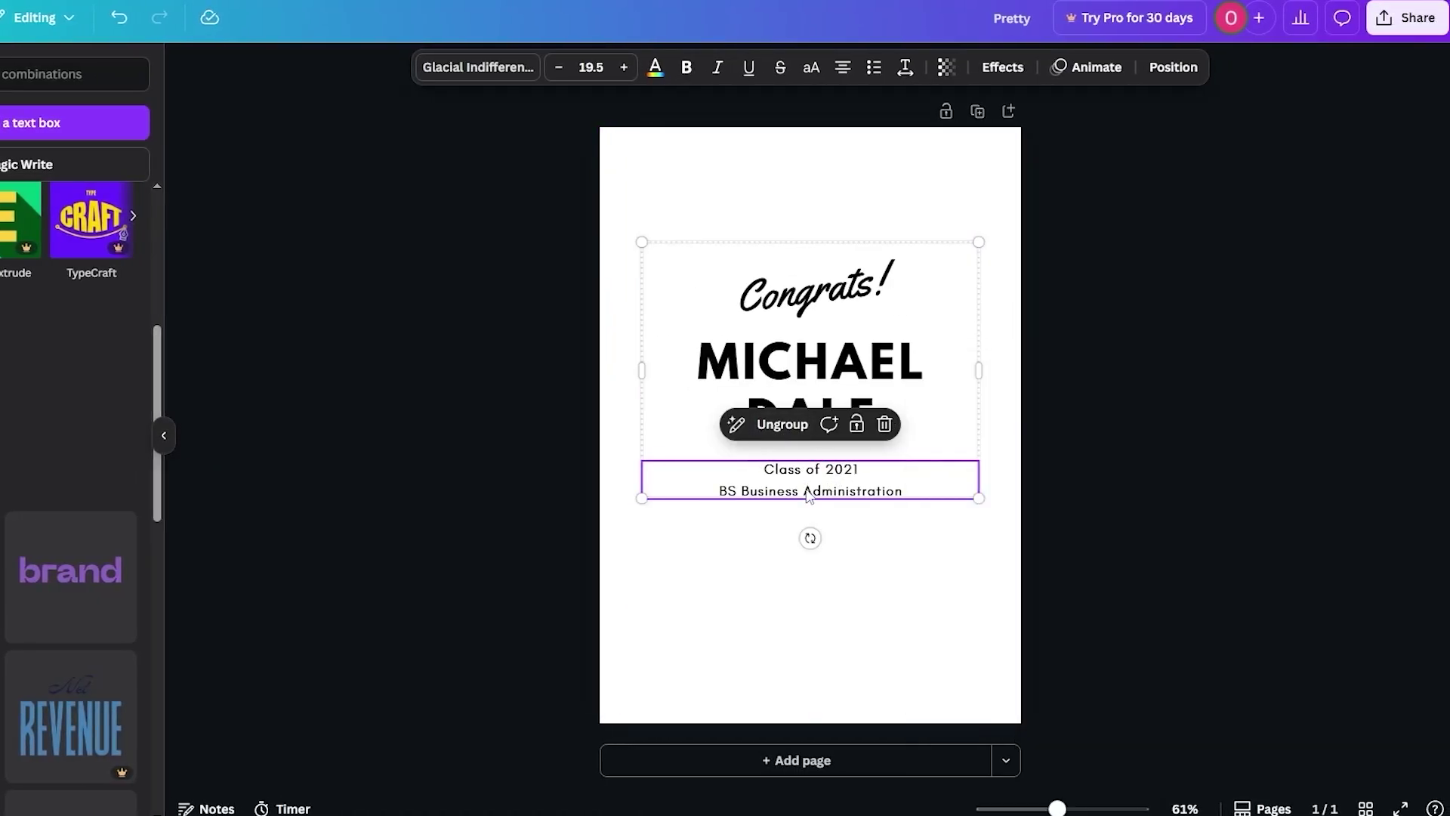
left_click(783, 424)
left_click_drag(801, 302, 788, 199)
Replace the bold two-line name with "SHOES" and position it beneath the "Congrats!" line.
left_click(793, 374)
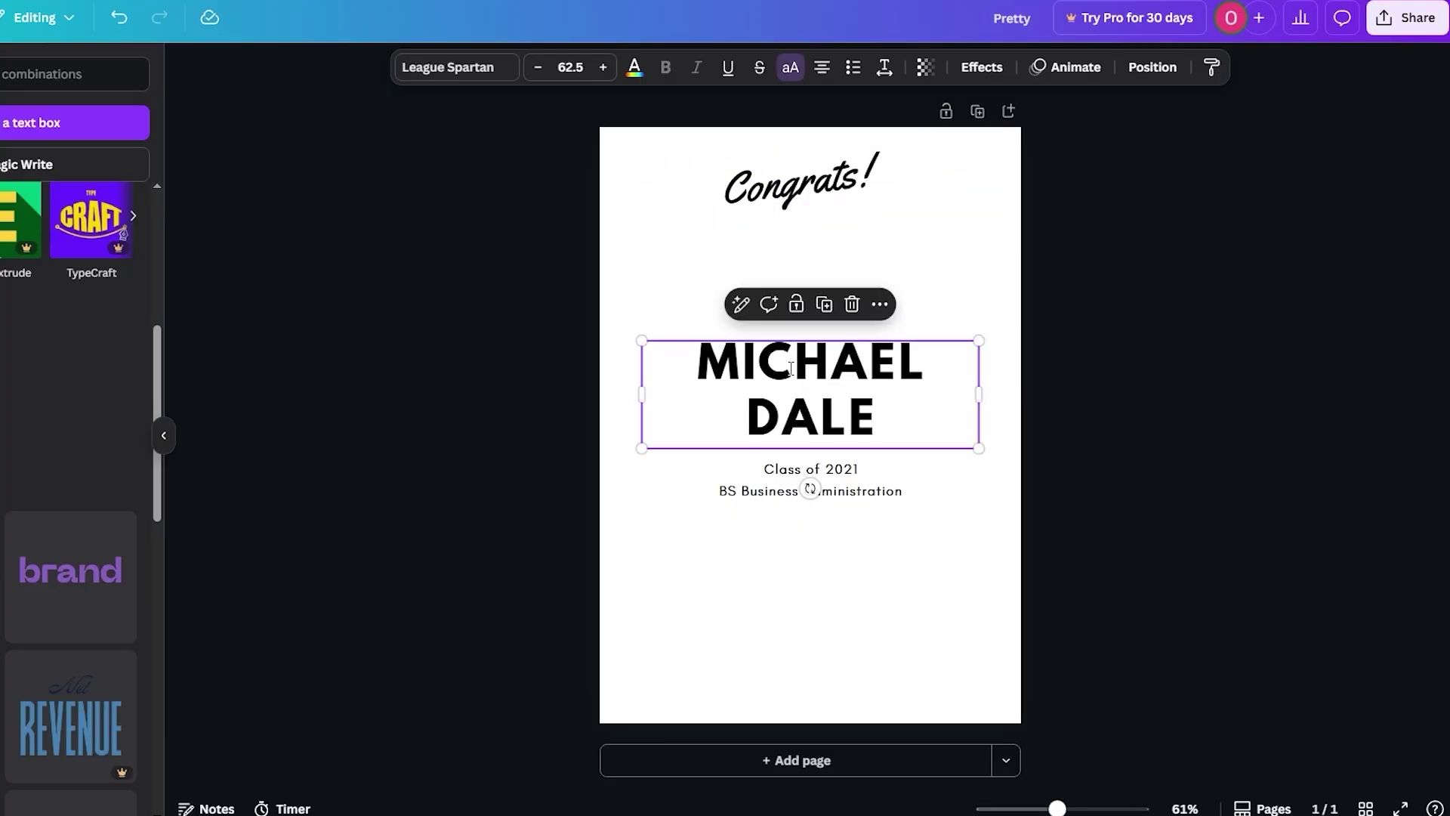
left_click(865, 402)
type("SHOES")
left_click(828, 472)
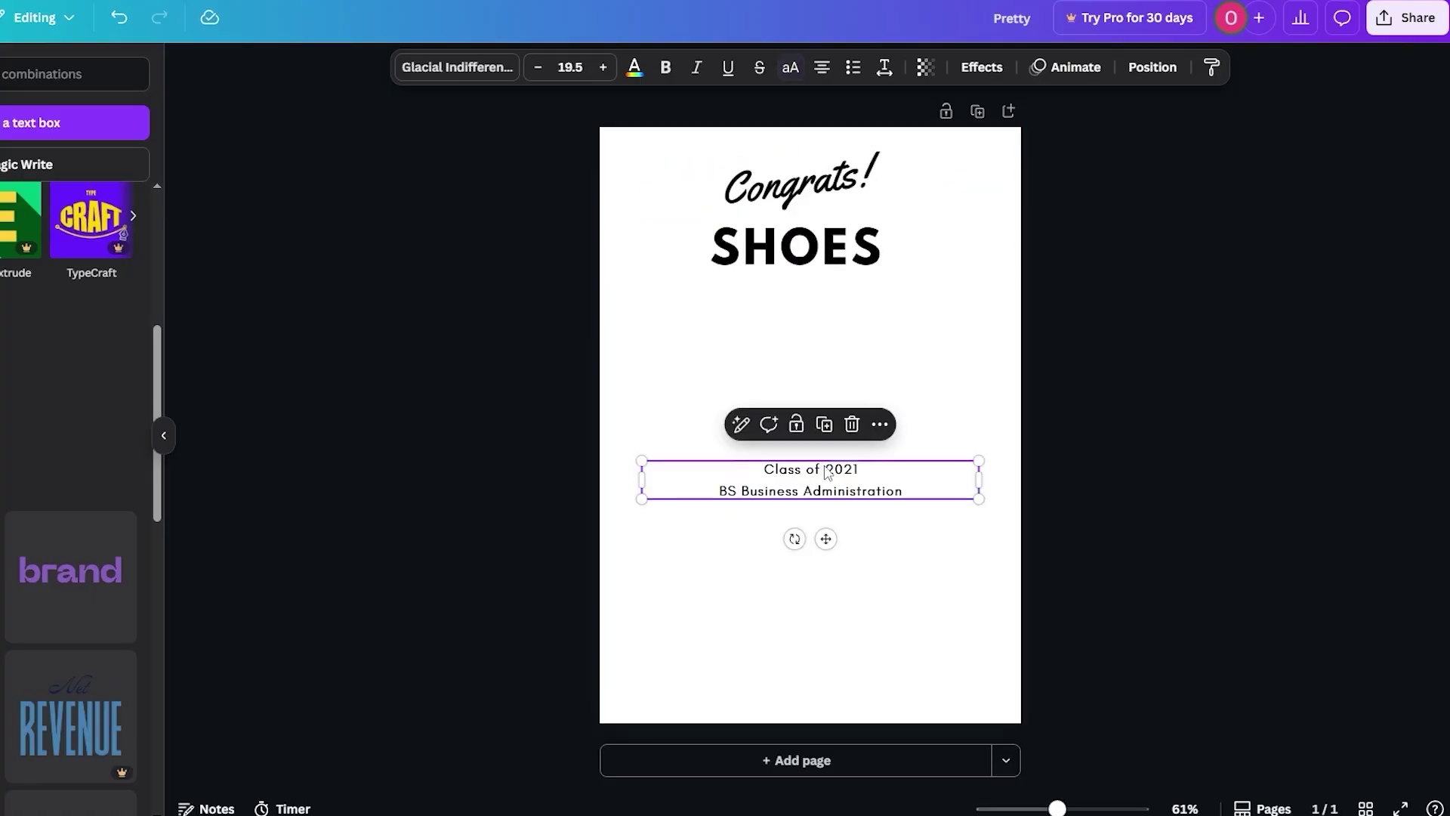
Replace the script text "Congrats!" with "Pretty".
double_click(798, 196)
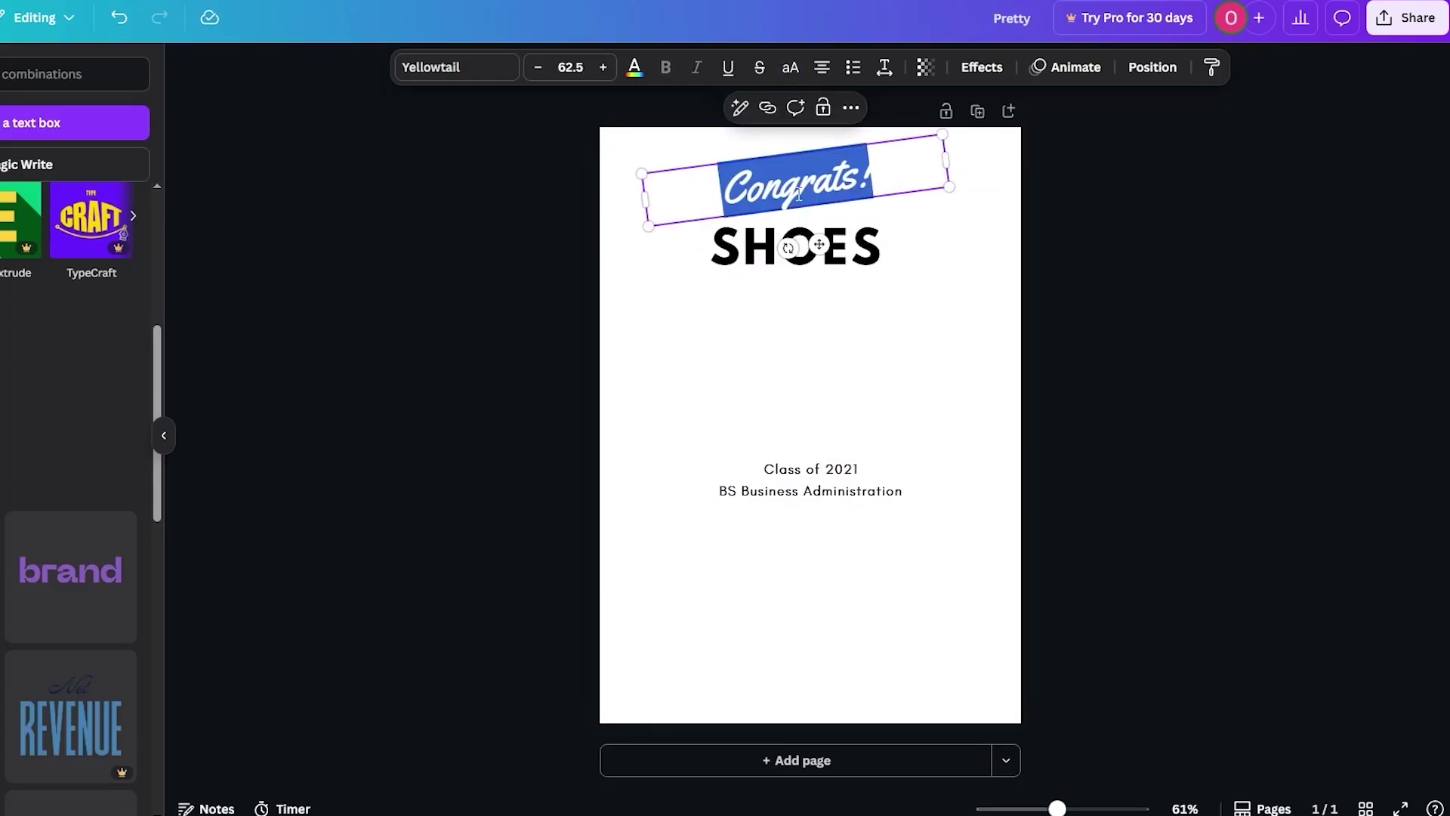
type("Pretty")
left_click(1130, 223)
Move the "SHOES" line slightly up so that it sits closely beneath "Pretty".
left_click(876, 256)
left_click_drag(876, 256, 918, 239)
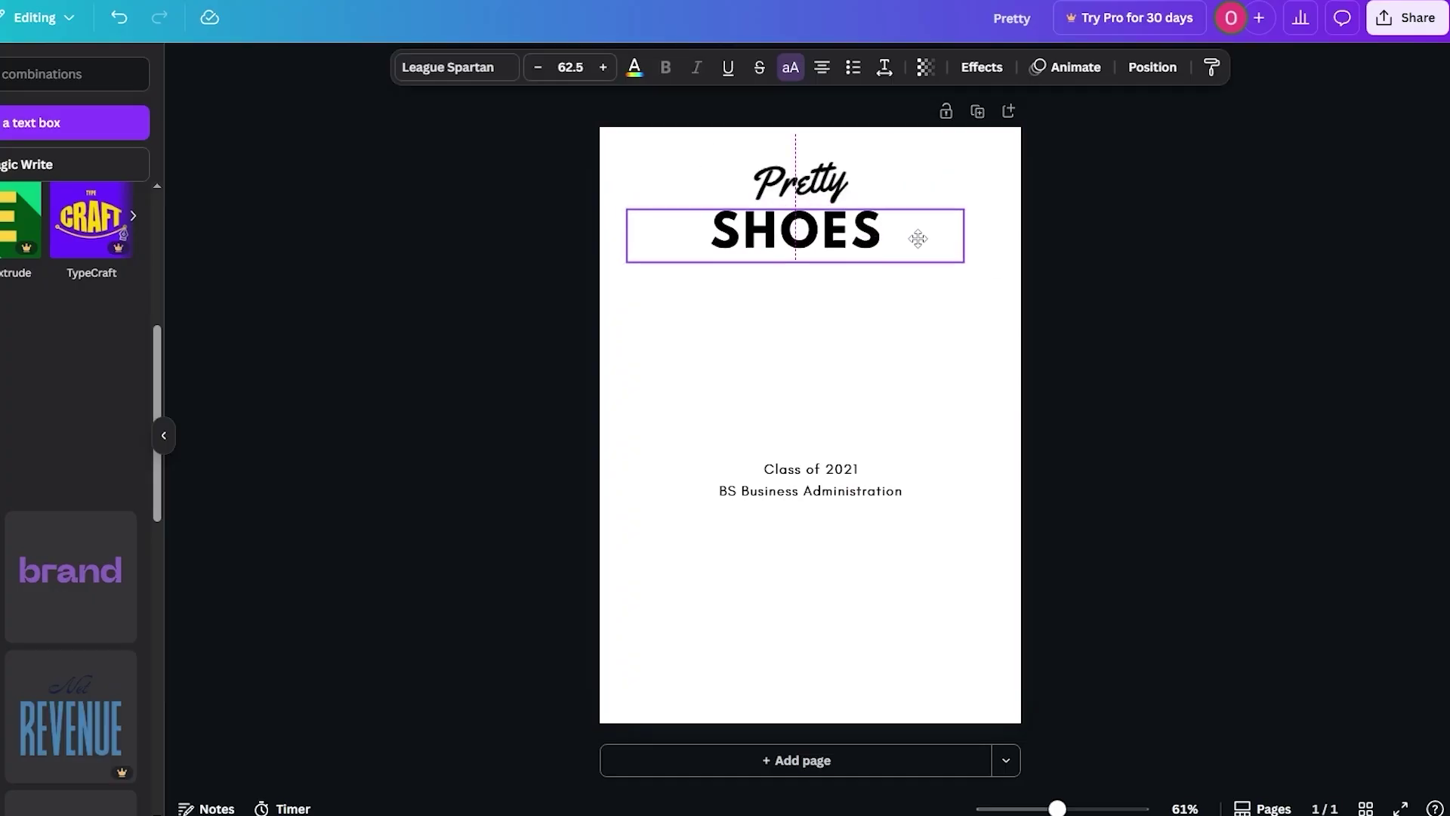
left_click(1138, 223)
left_click(910, 242)
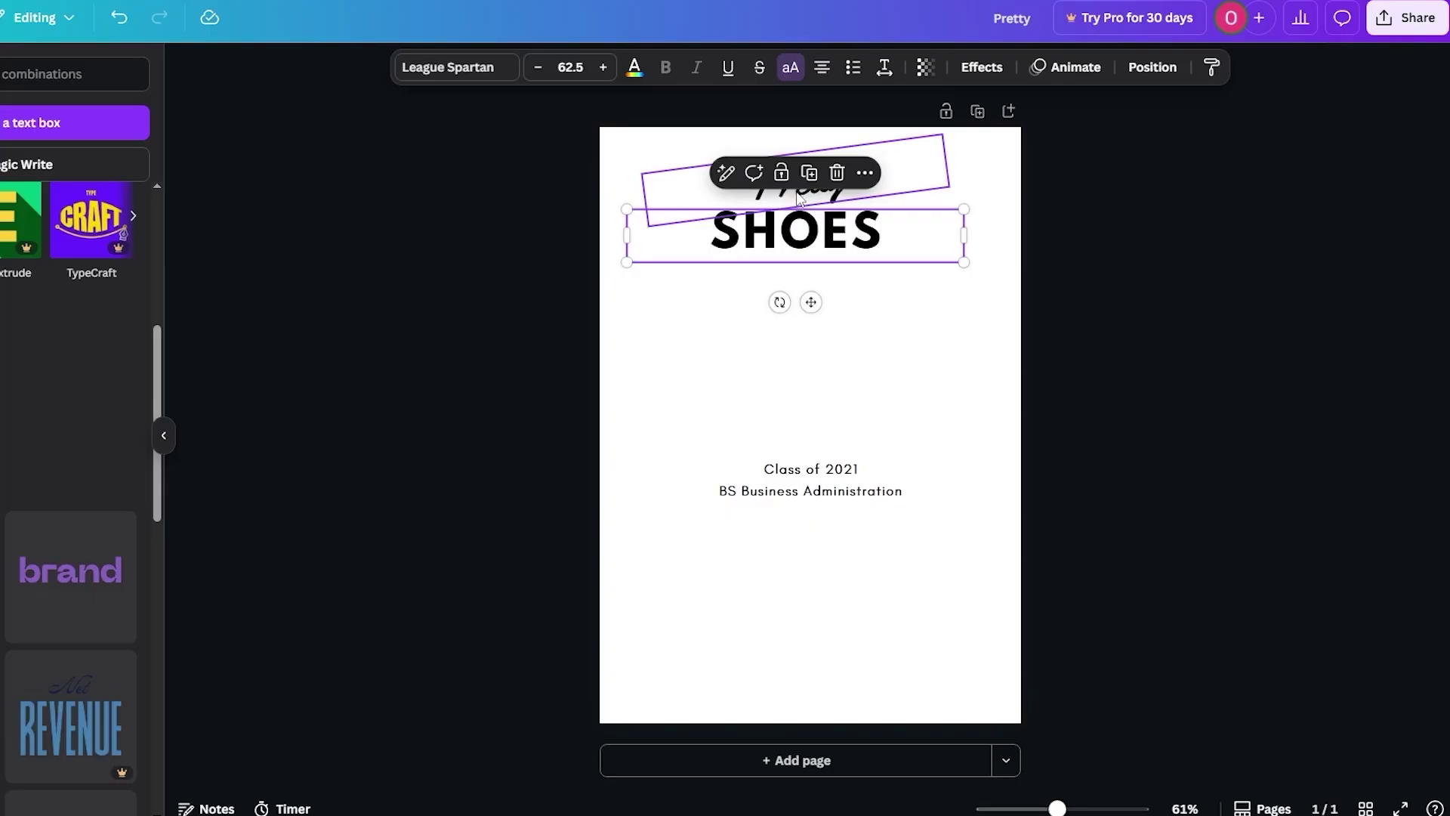
Adjust the "Pretty" text box and move it slightly up above "SHOES".
left_click(922, 170)
mouse_move(950, 186)
left_mouse_down()
mouse_move(979, 220)
mouse_move(909, 187)
mouse_move(927, 186)
left_mouse_up()
left_click(957, 201)
left_click(947, 186)
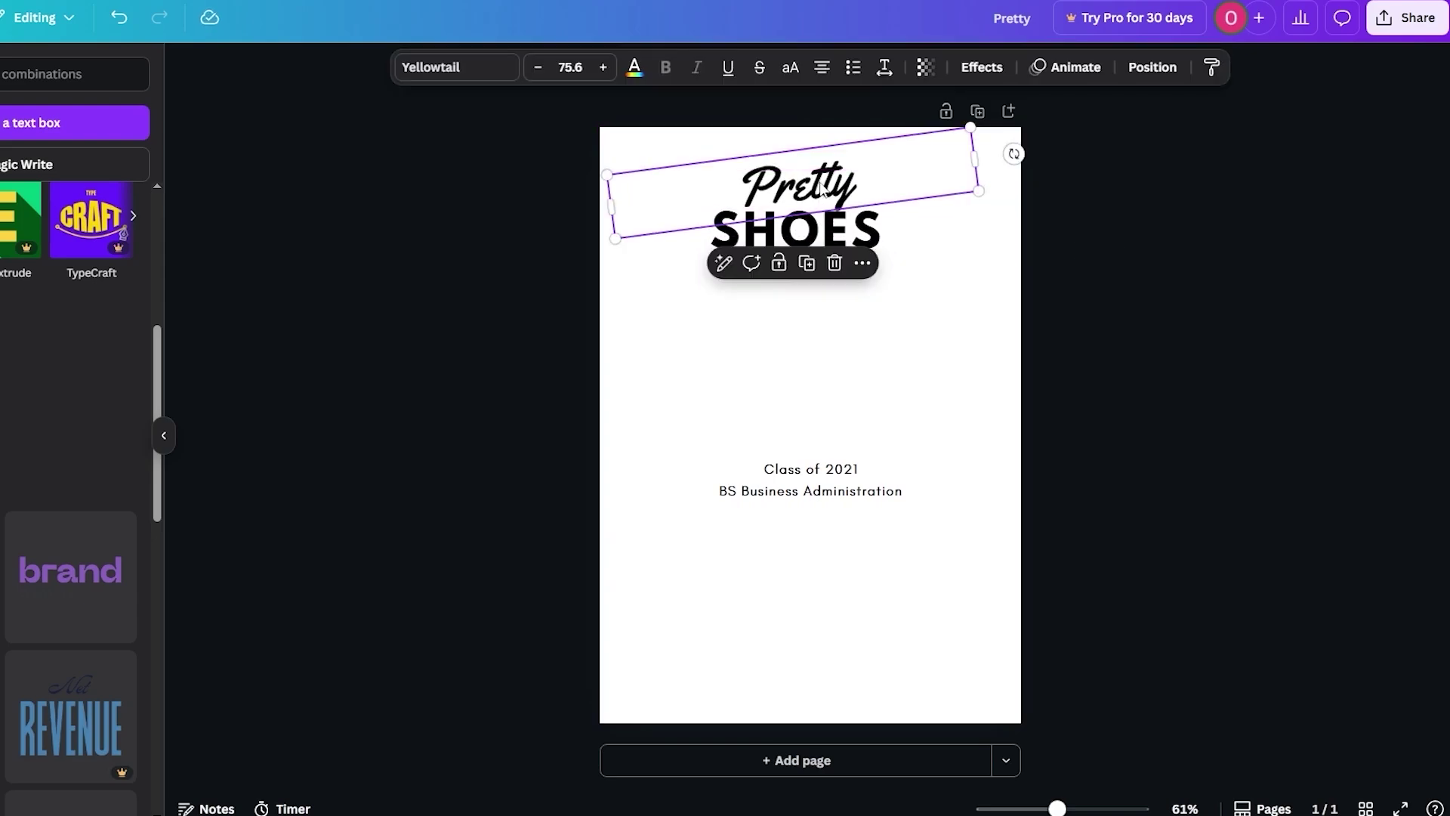
left_click(1154, 184)
left_click_drag(816, 185, 816, 172)
Narrow the "SHOES" text box to fit its word and centre it on the page beneath "Pretty".
left_click(864, 227)
left_click_drag(864, 227, 896, 279)
left_click_drag(985, 268, 816, 231)
left_click(1073, 226)
left_click(1043, 222)
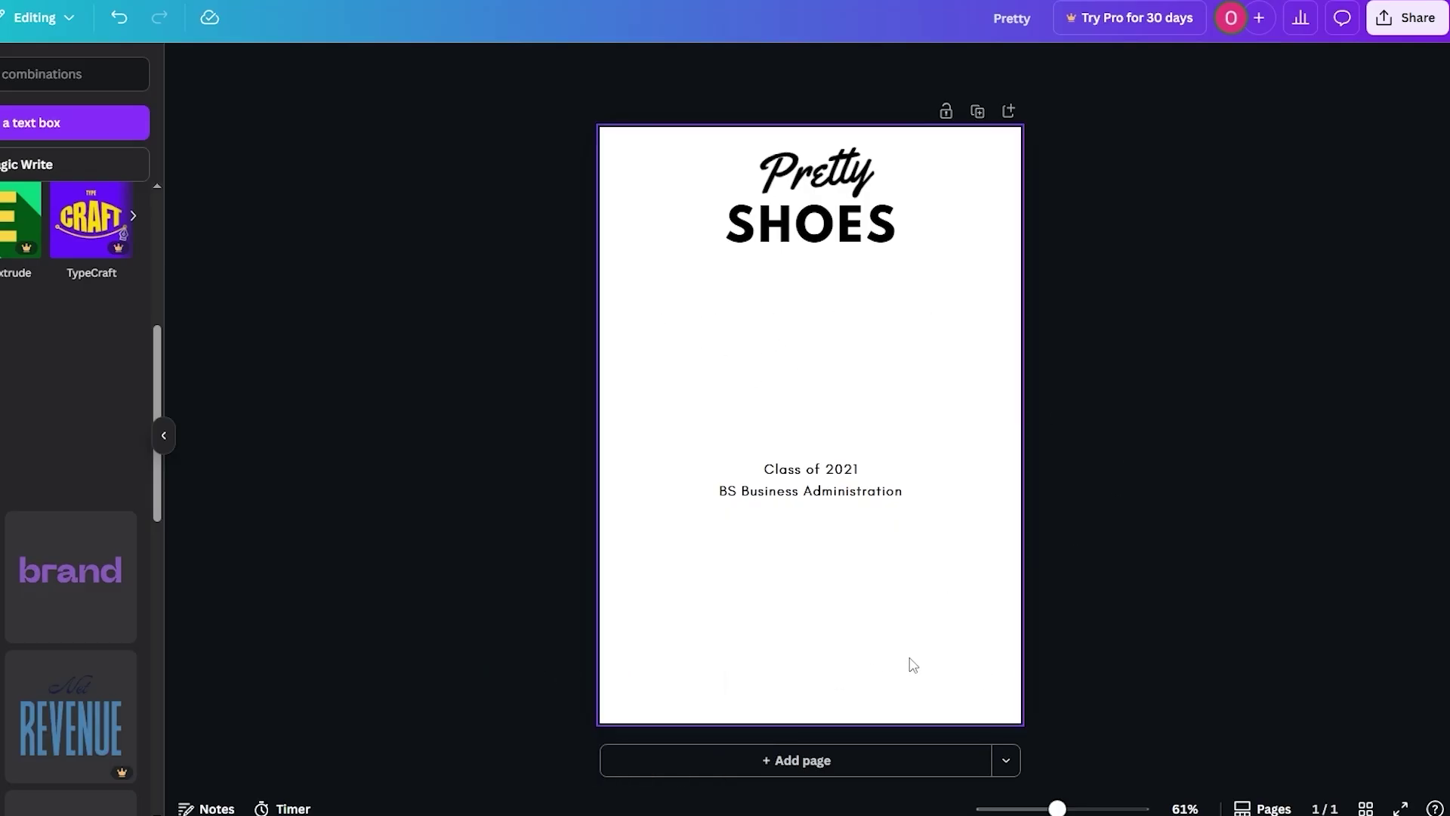
left_click(852, 240)
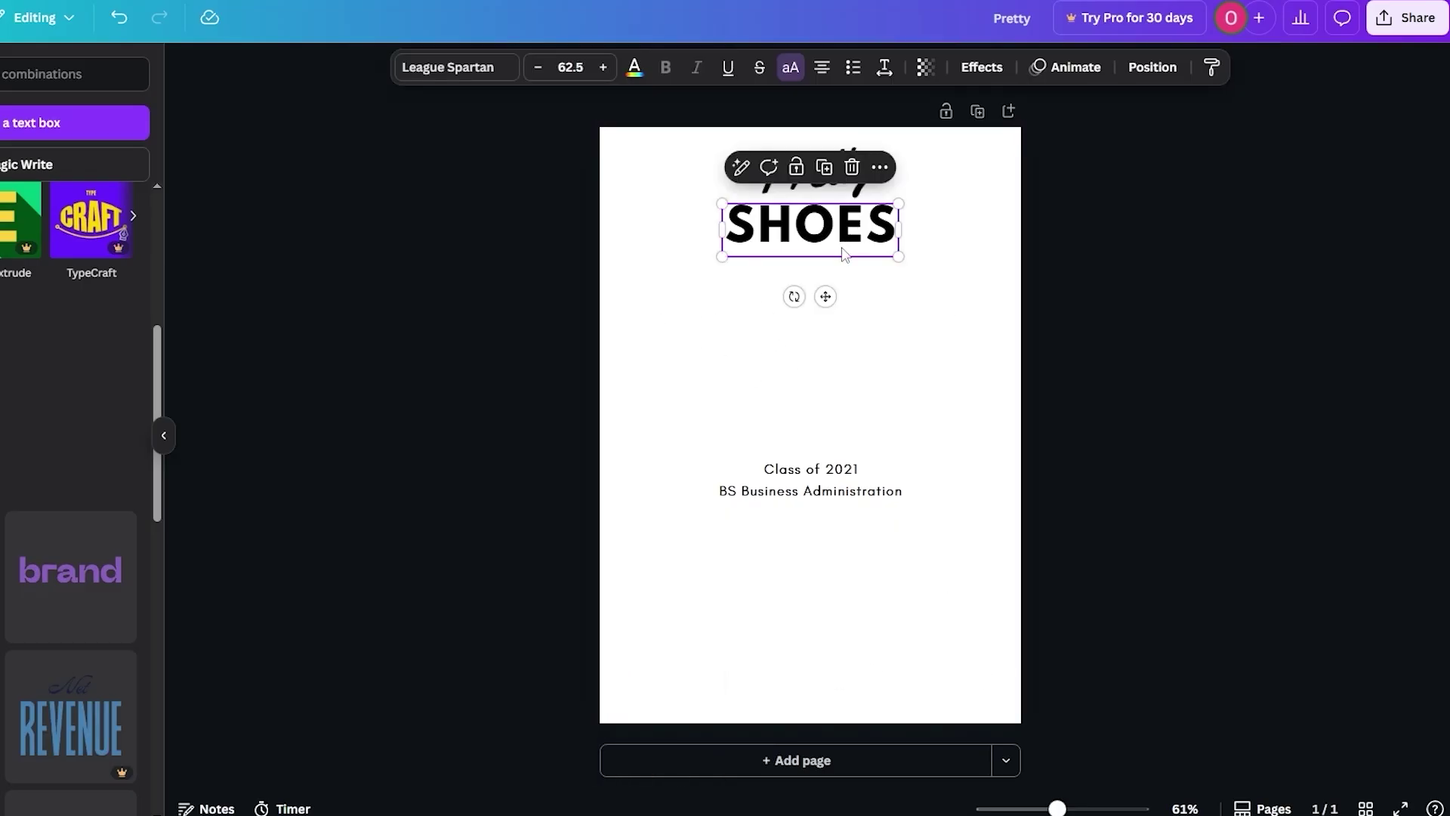
left_click(461, 85)
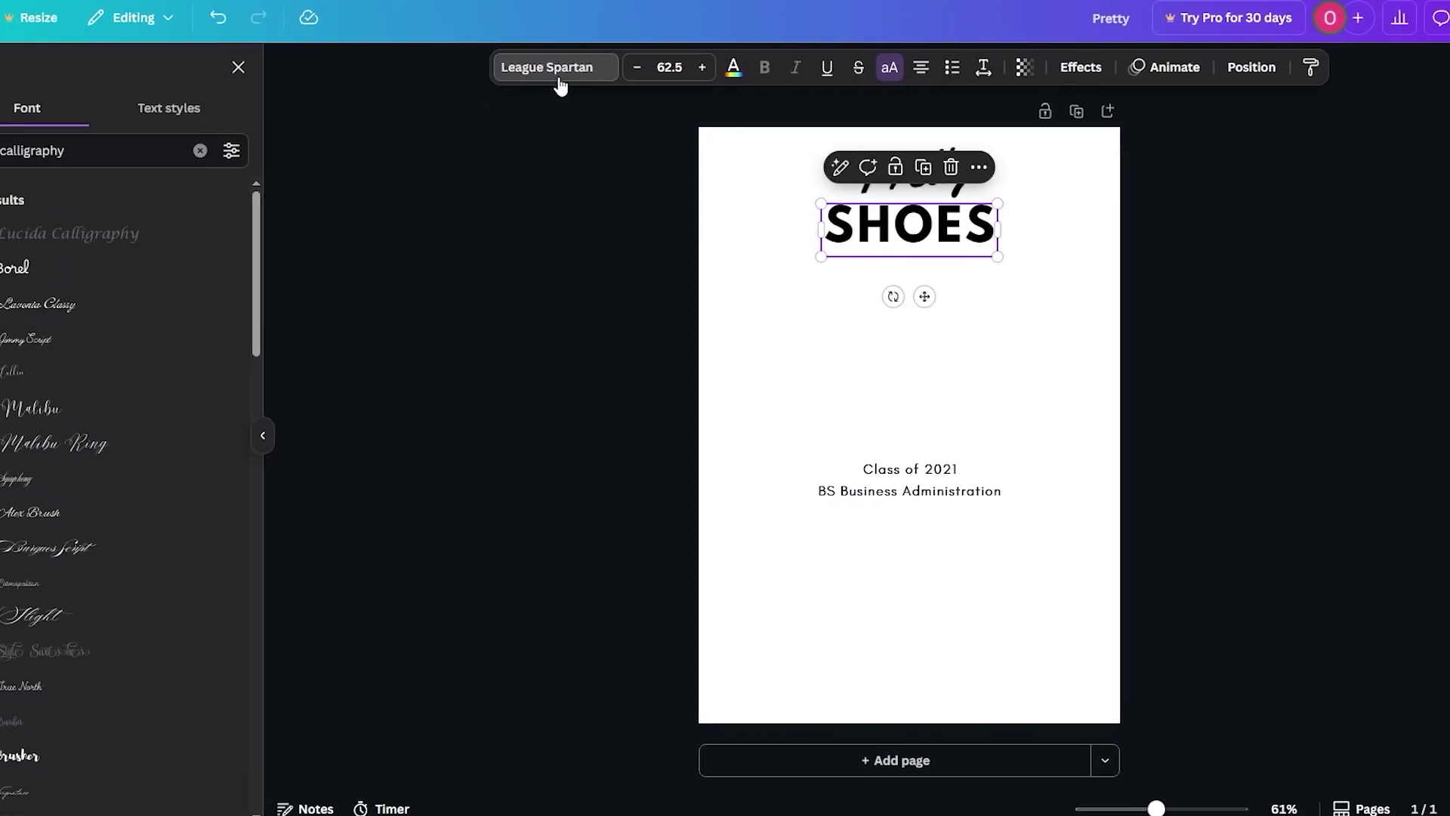
left_click(980, 257)
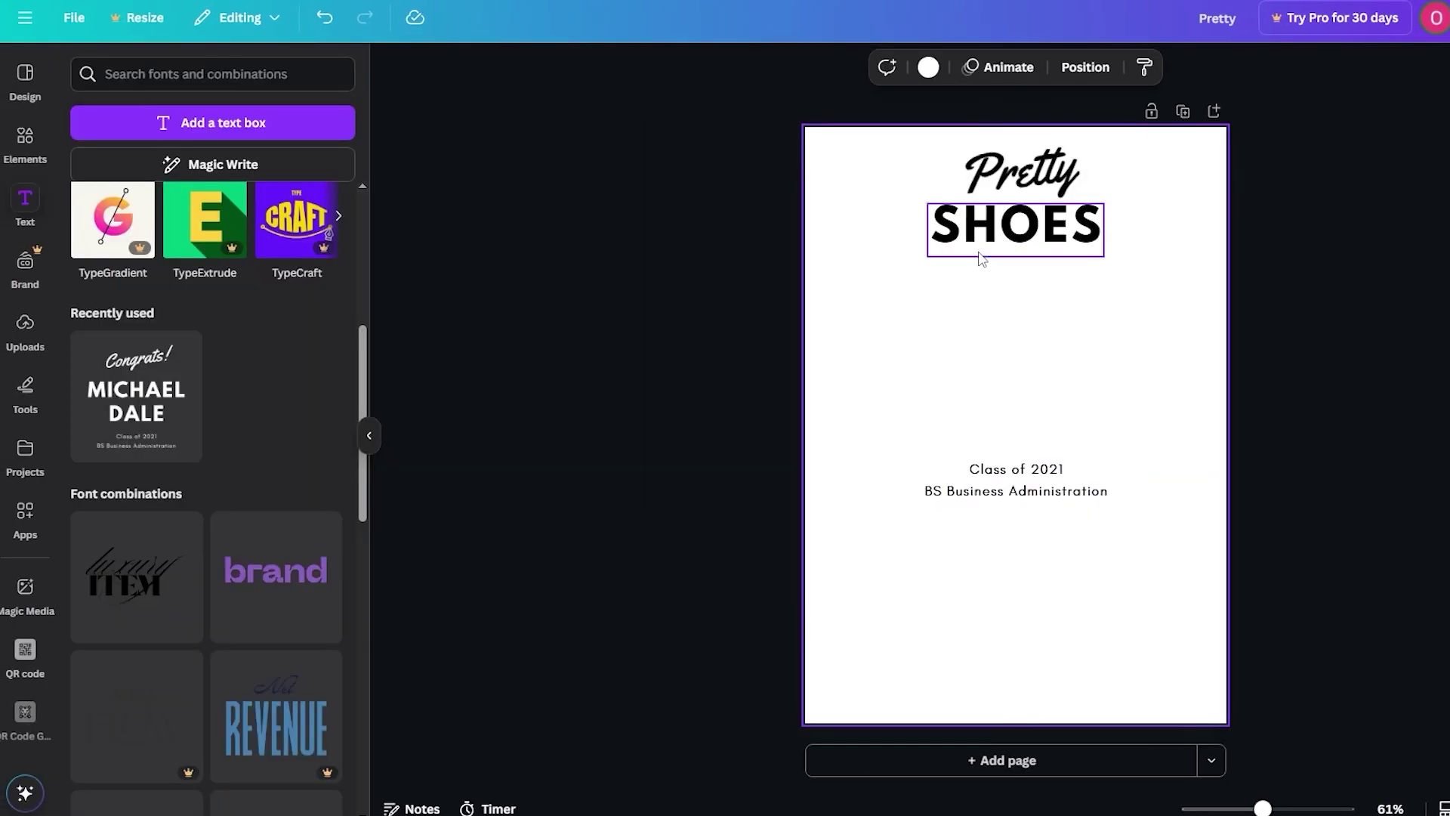
Duplicate the "SHOES" text, make the copy smaller and place it below the title on the page's left side.
key("ctrl+d")
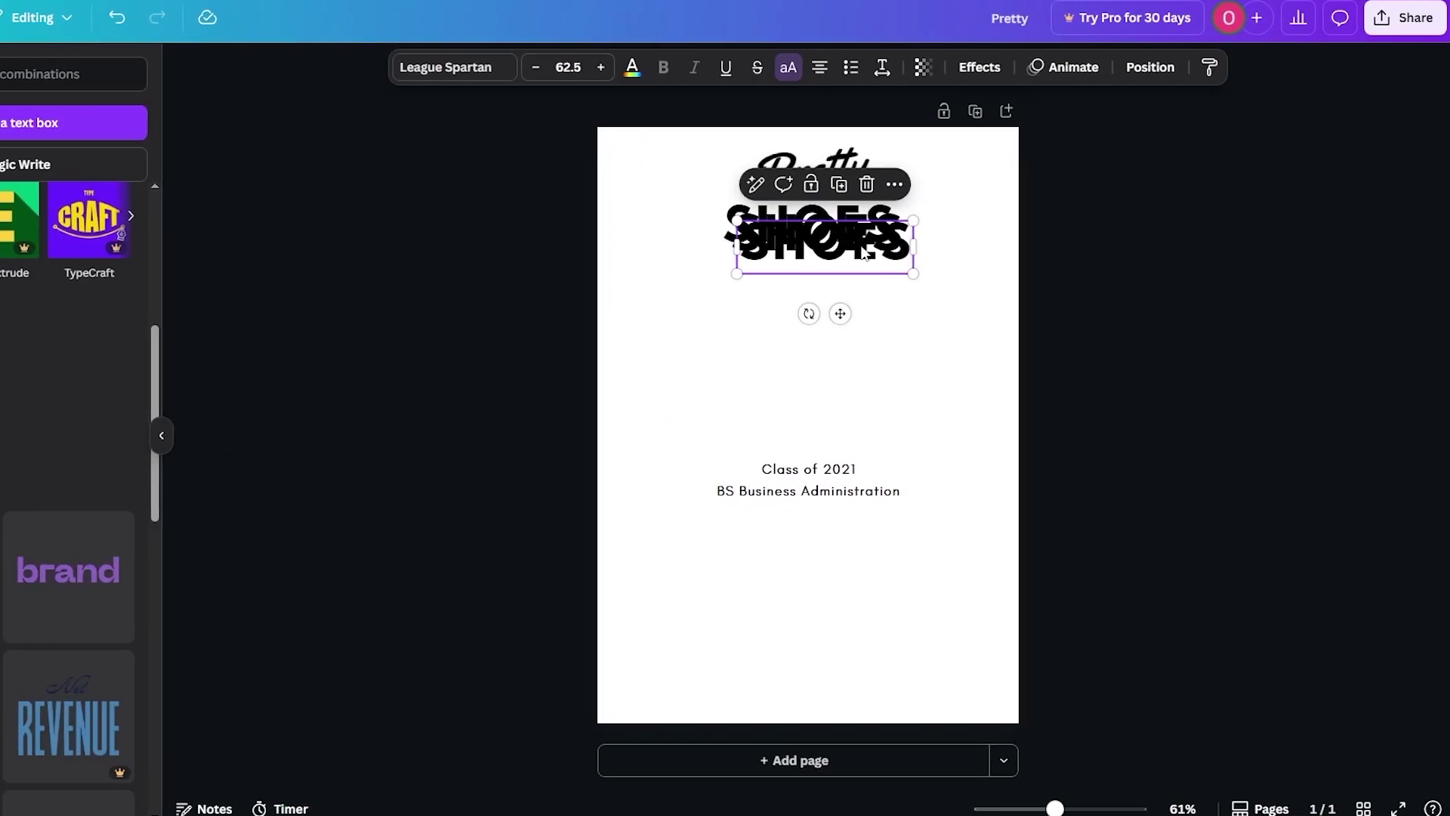
left_click_drag(1103, 228, 991, 326)
left_click_drag(772, 314, 783, 350)
double_click(671, 333)
left_click(830, 364)
Group "Pretty" with the large "SHOES" line and centre the group near the top of the page.
left_click_drag(866, 272, 604, 106)
right_click(836, 185)
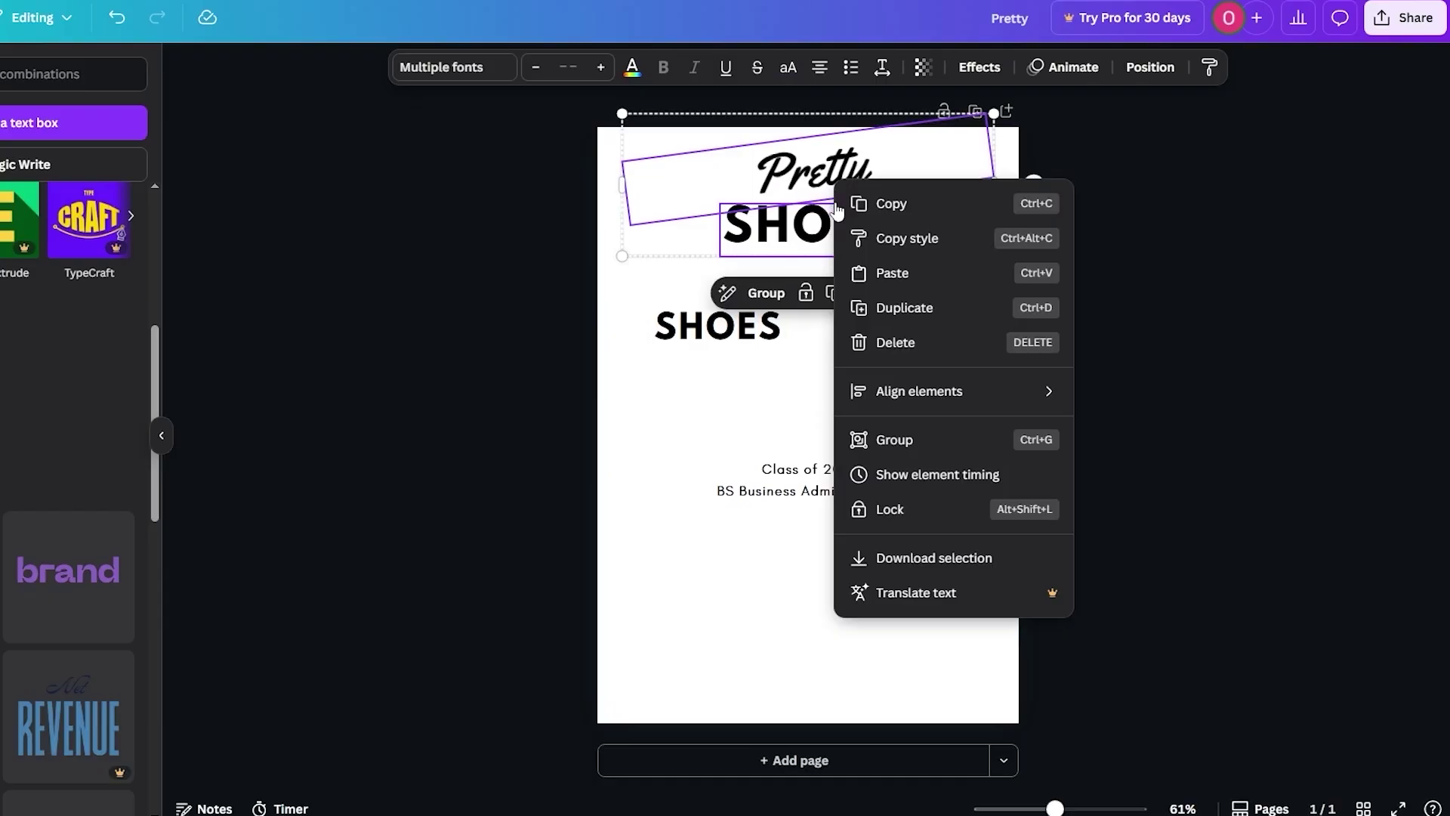
left_click(905, 441)
left_click(1207, 435)
left_click(880, 217)
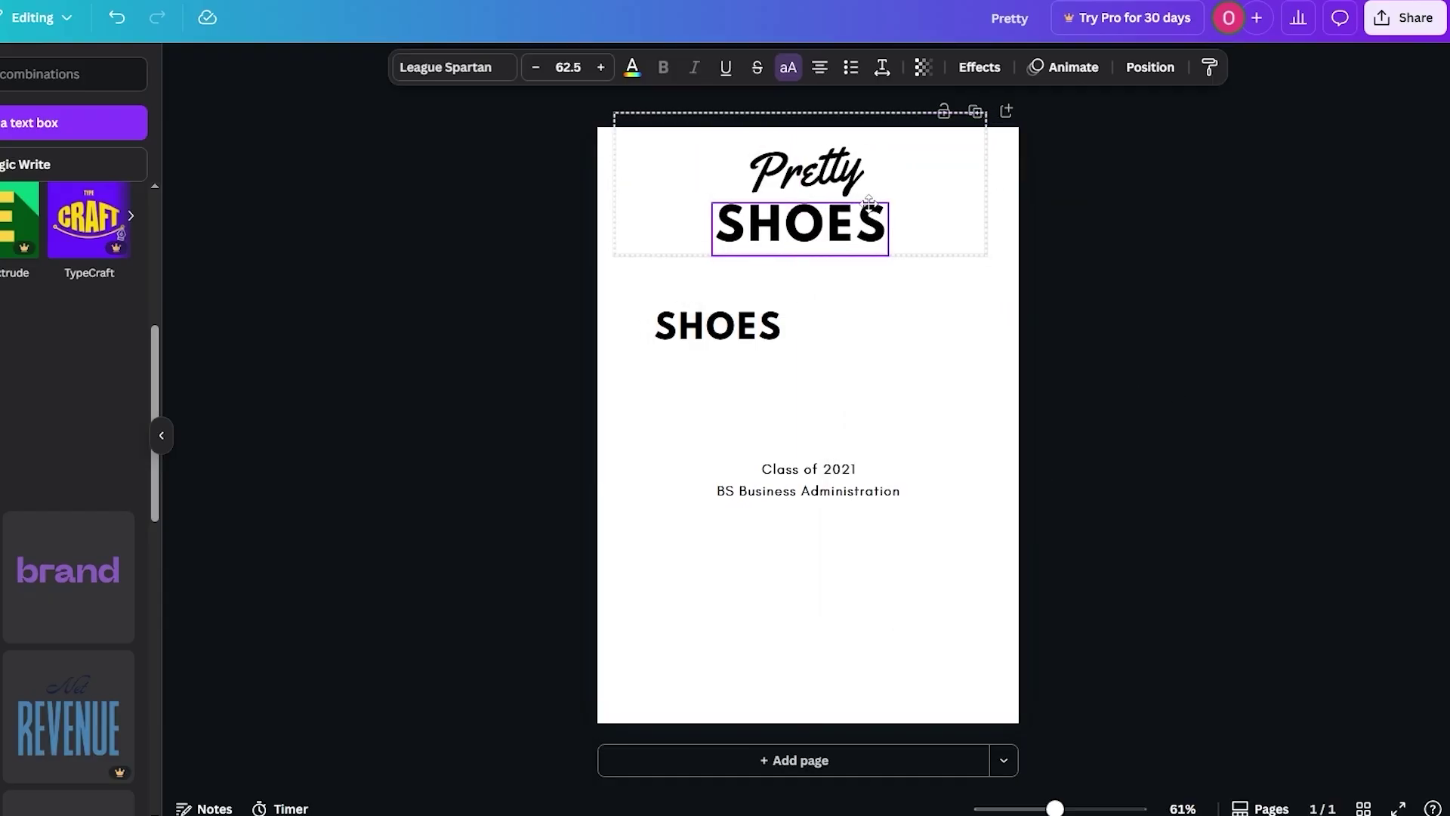
mouse_move(880, 217)
left_mouse_down()
mouse_move(873, 204)
mouse_move(870, 234)
left_mouse_up()
left_click(1214, 227)
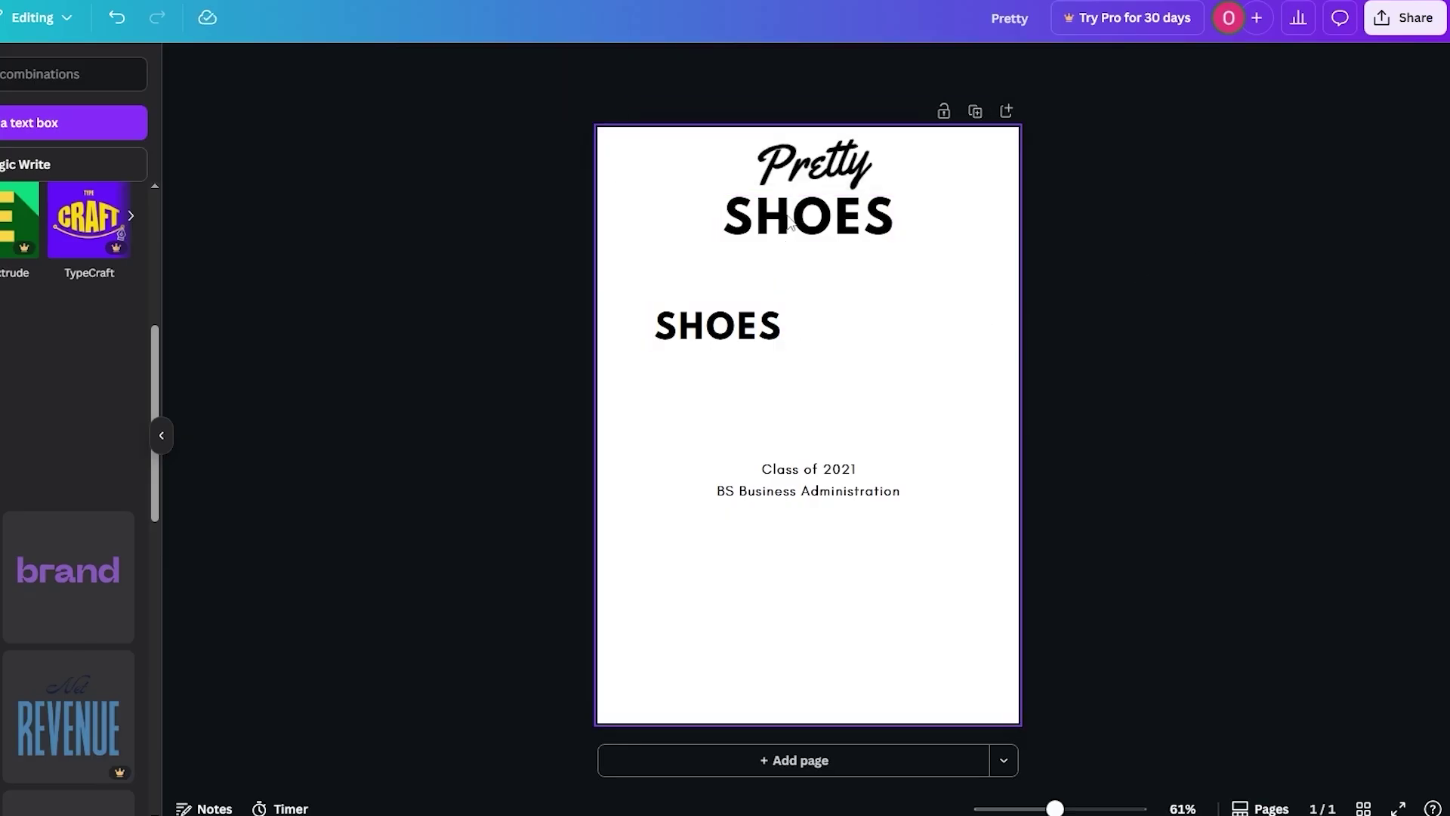
Move the small "SHOES" text down to the left side of mid-page and the "Class of 2021" text to the bottom edge.
left_click_drag(747, 336, 716, 428)
left_click_drag(835, 487, 834, 699)
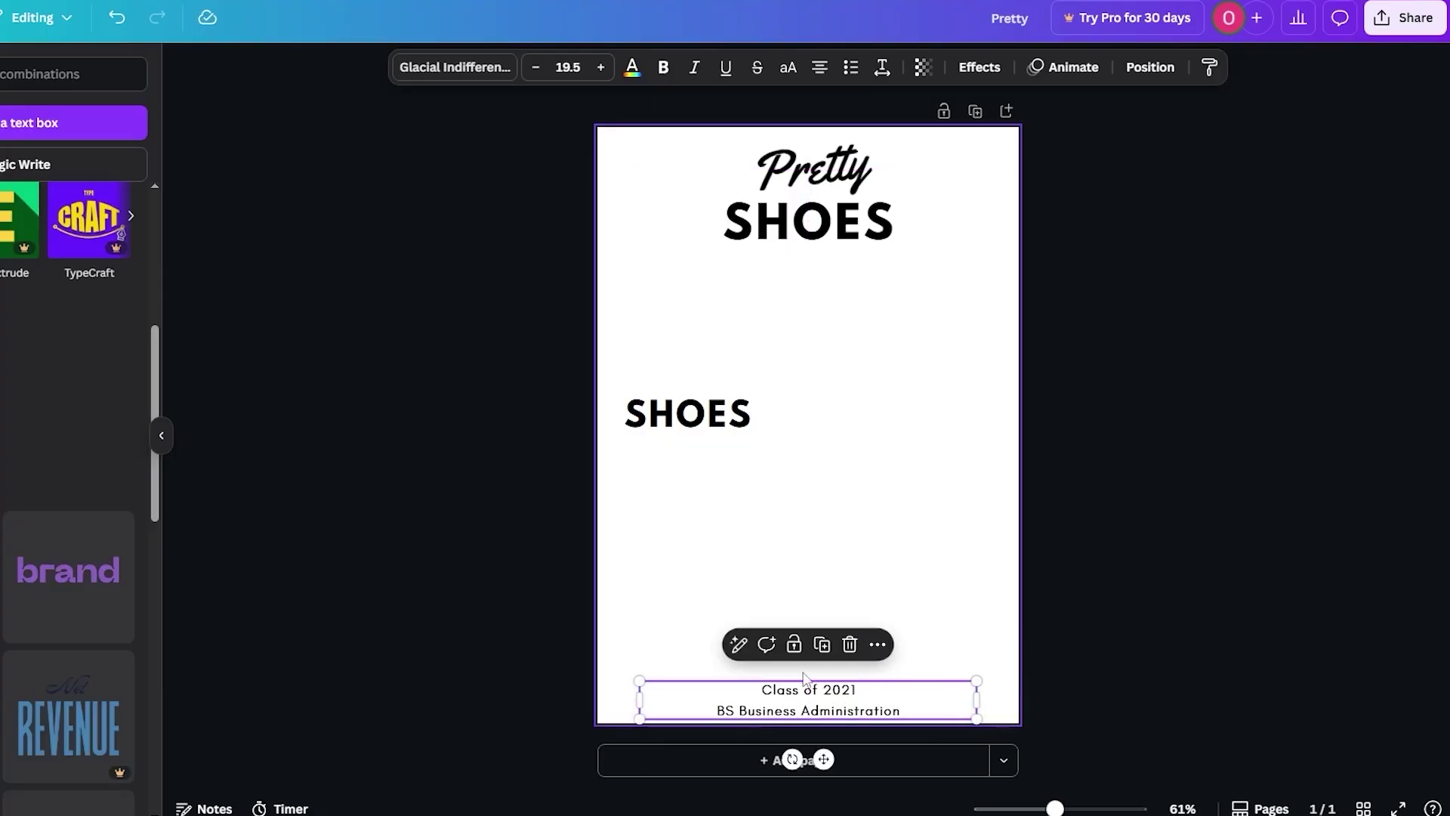
left_click(1155, 653)
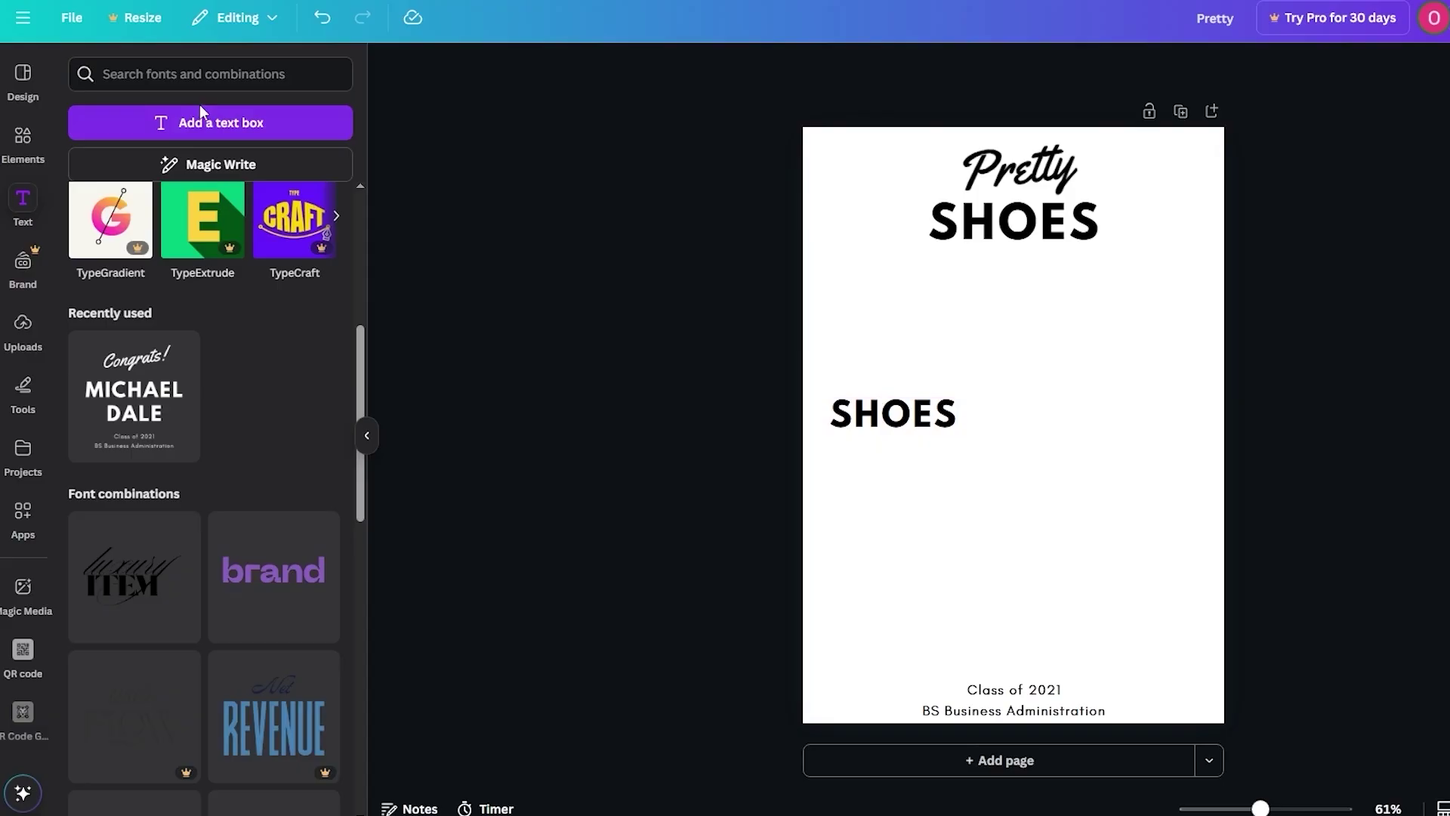
Search the elements for "grid" and add the single-image grid to the page.
left_click(30, 143)
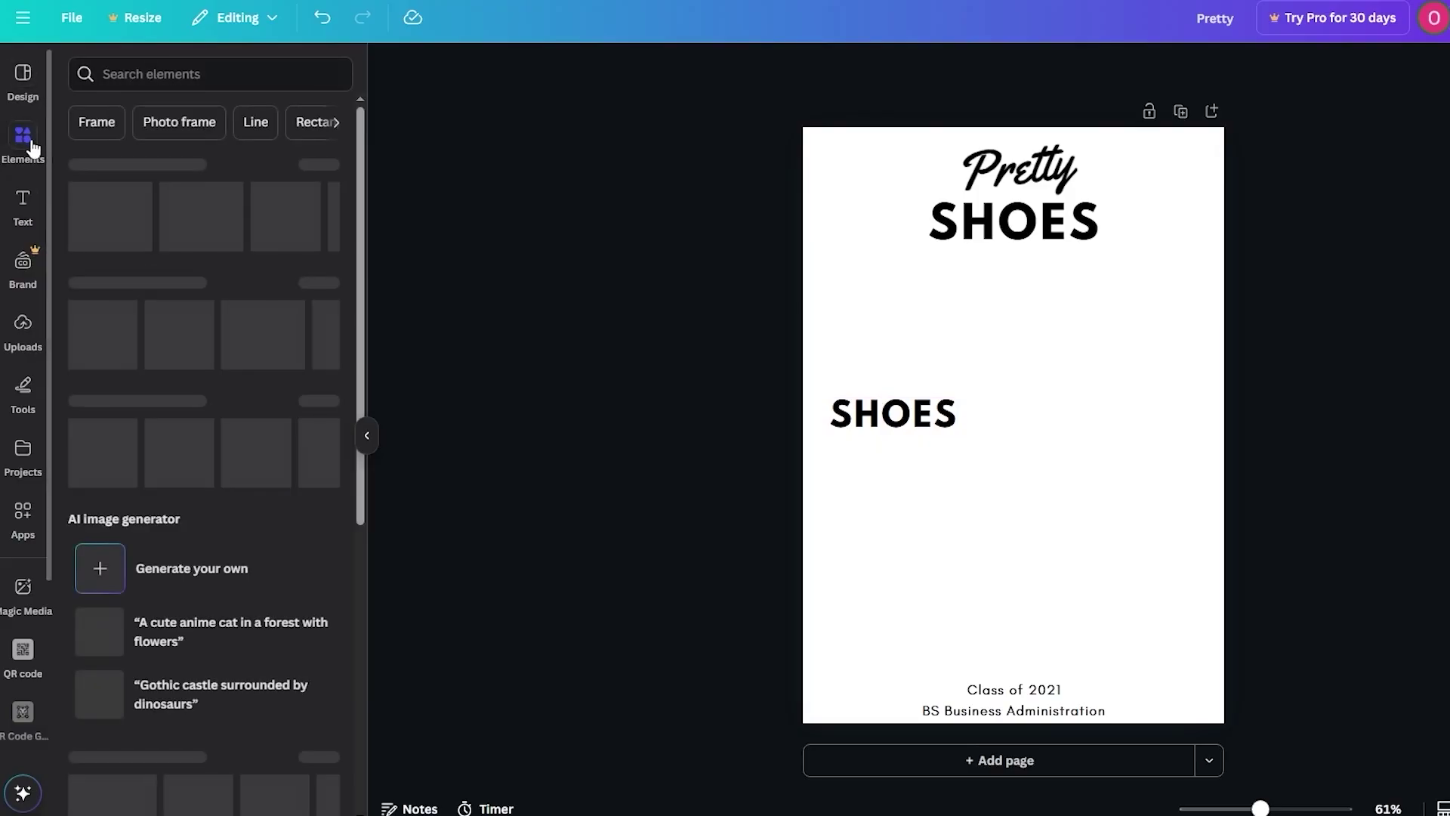
left_click(193, 65)
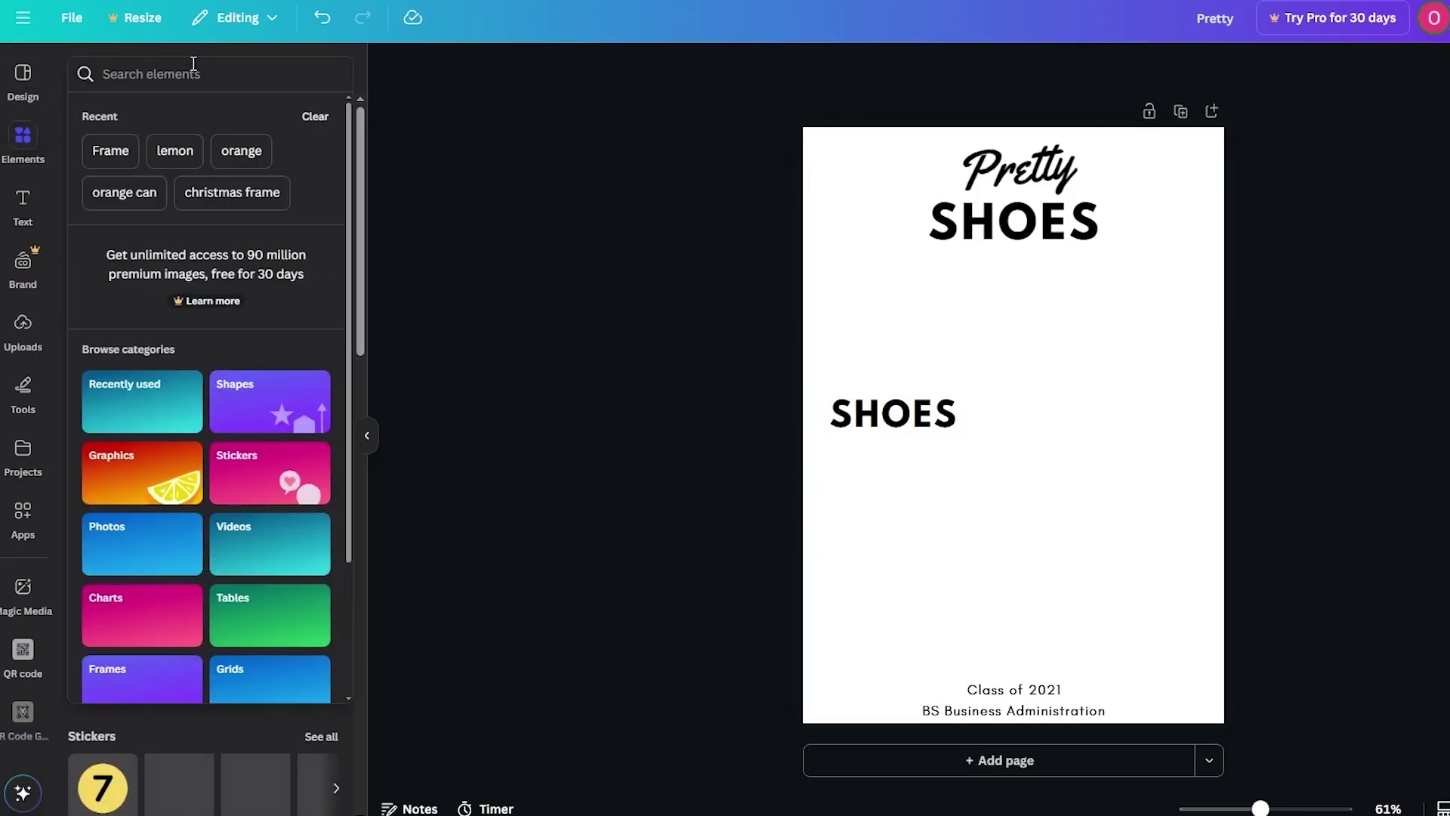
type("grid")
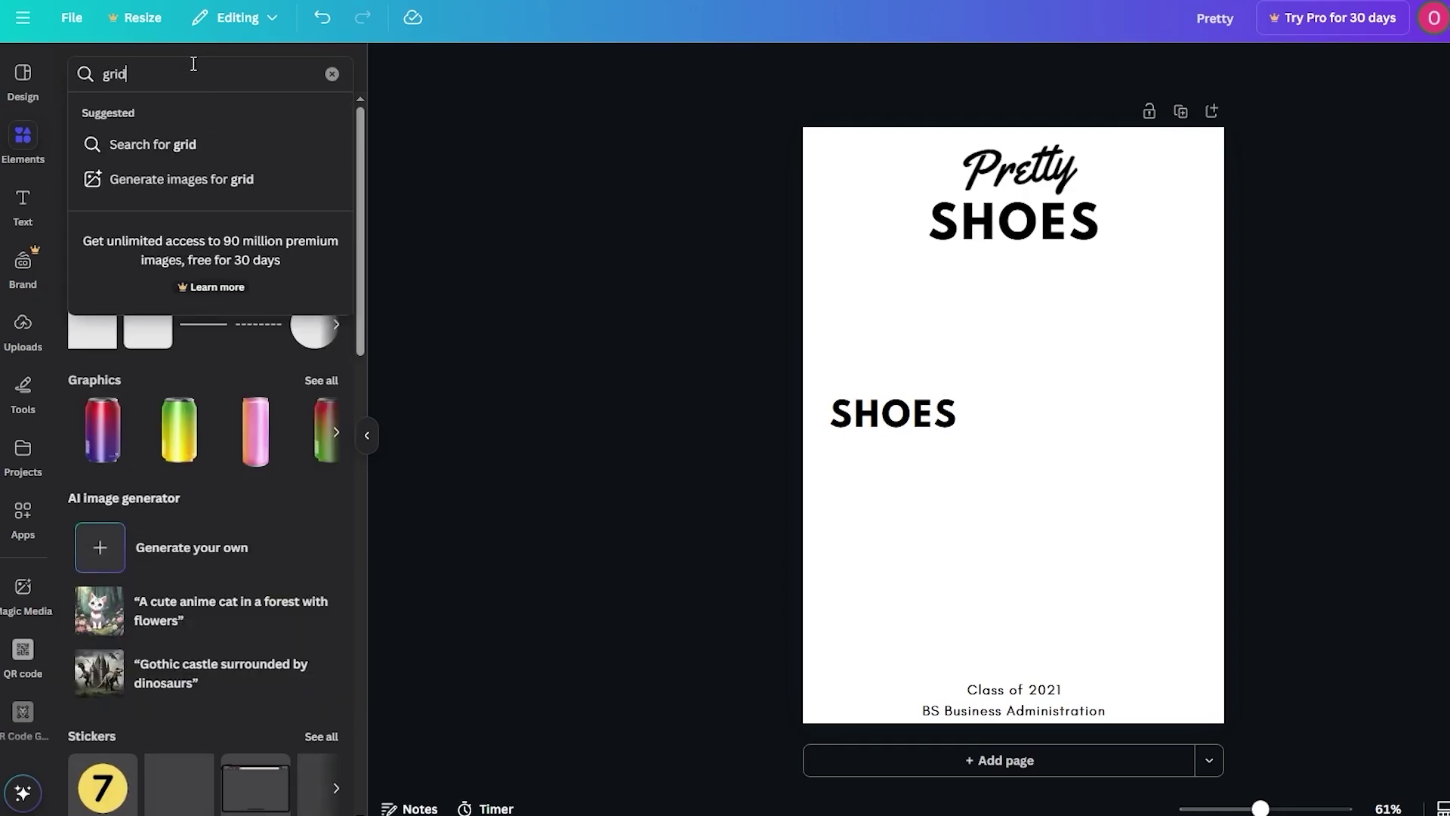
key("Return")
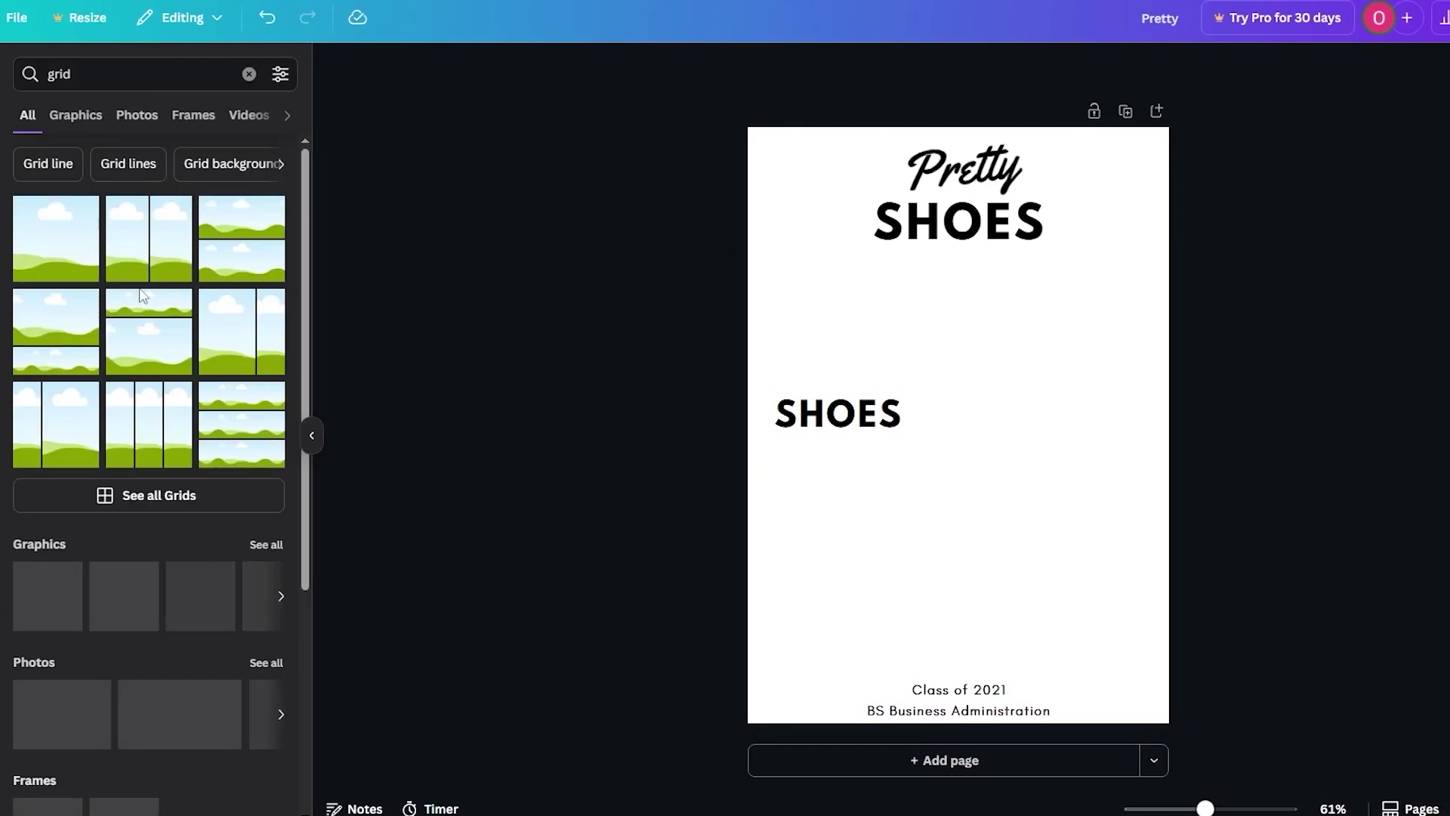
scroll(63, 464, "down", 5)
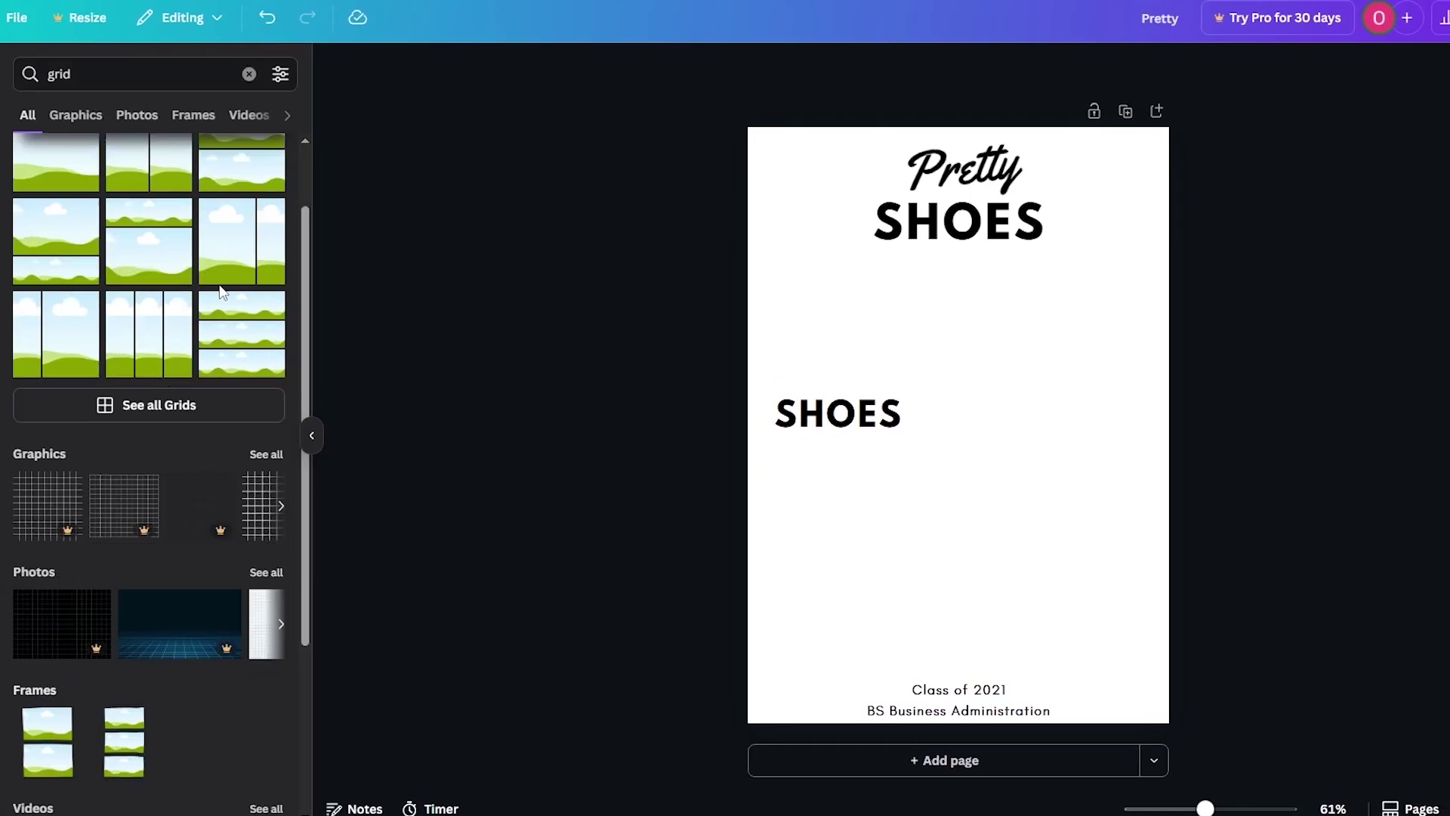
scroll(113, 493, "up", 5)
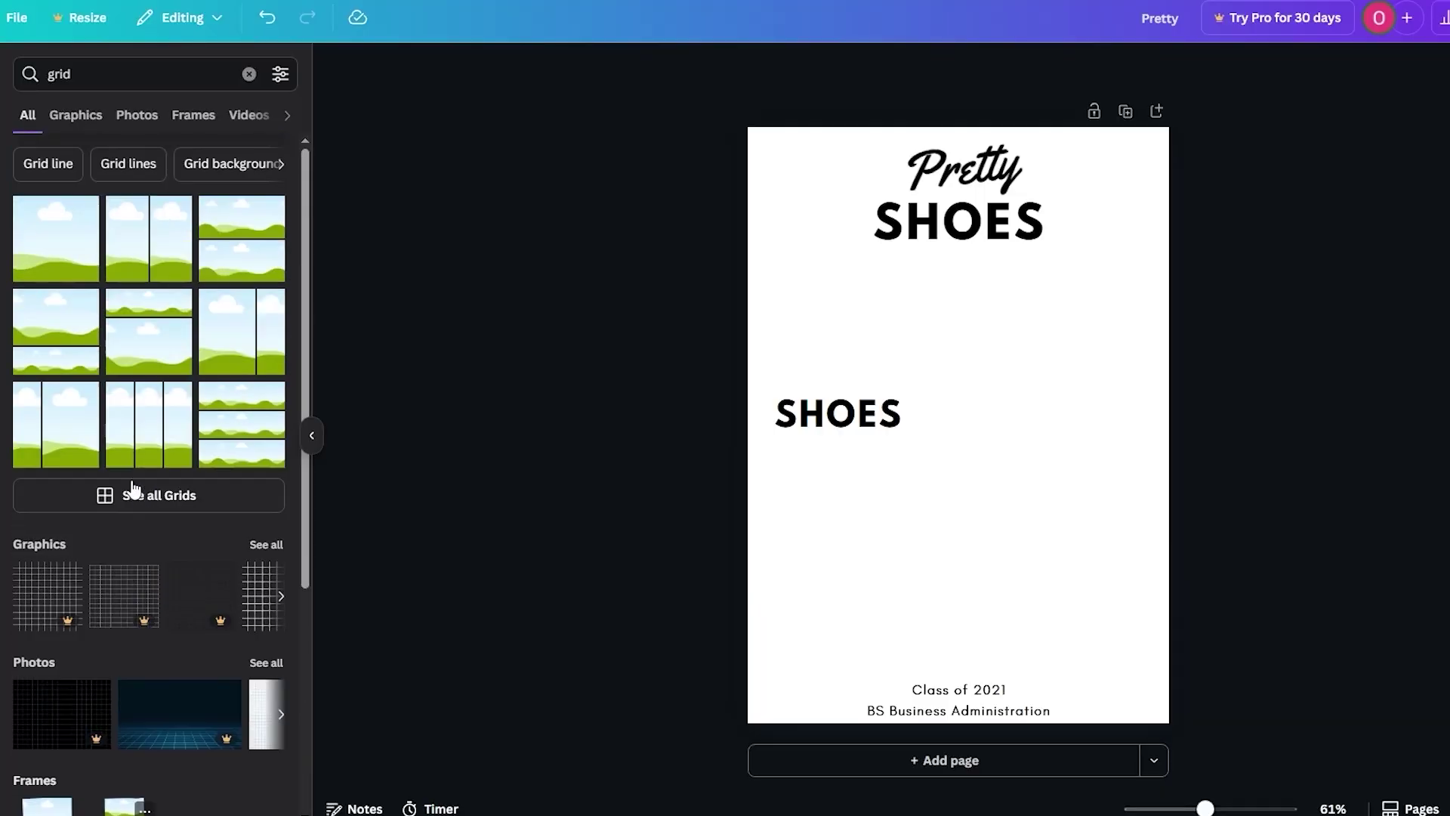
left_click(51, 255)
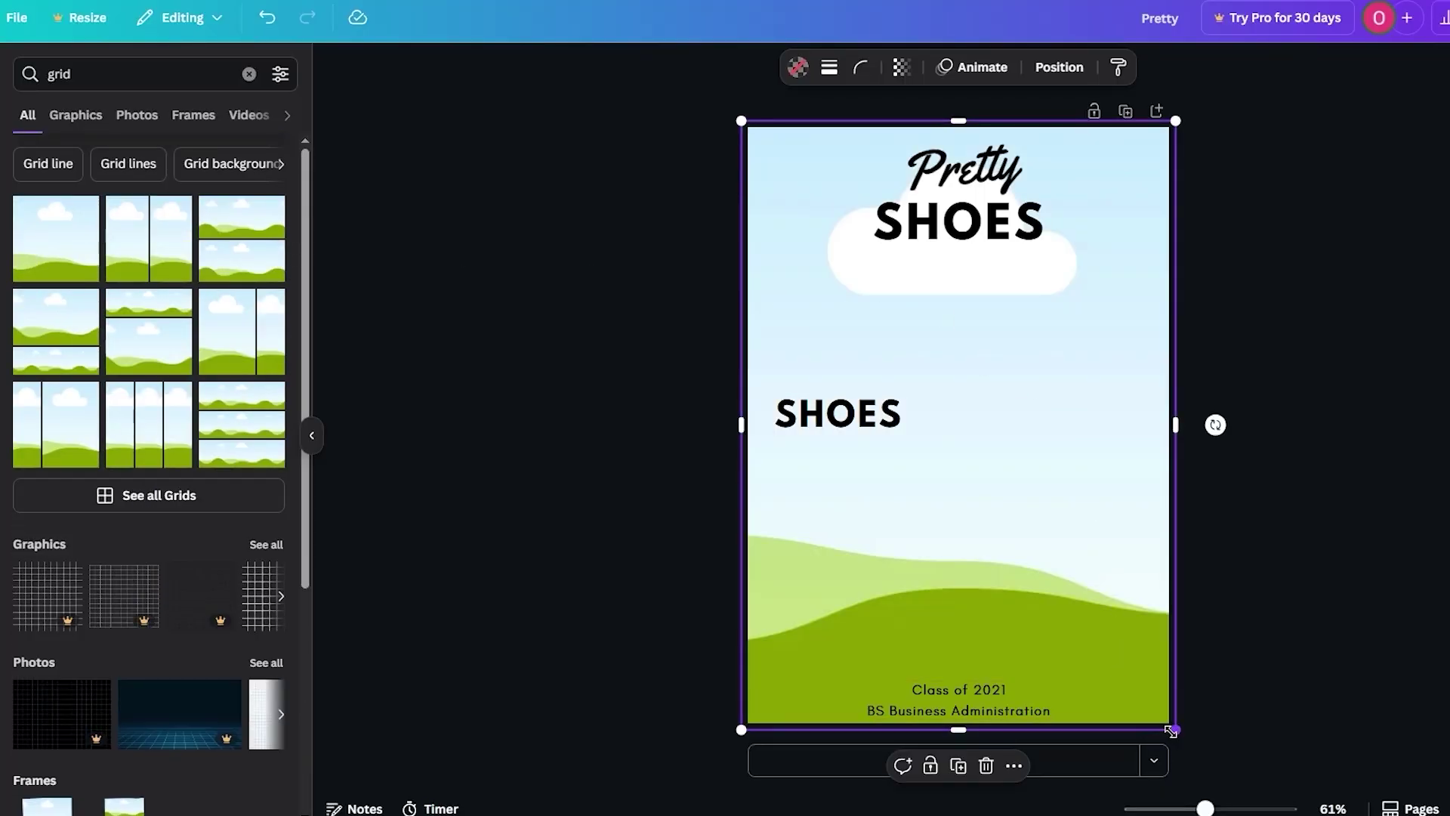
Shrink the grid to a small picture frame below the title on the page's left, and place a duplicate beside it.
left_click_drag(1171, 731, 1004, 327)
key("ctrl+d")
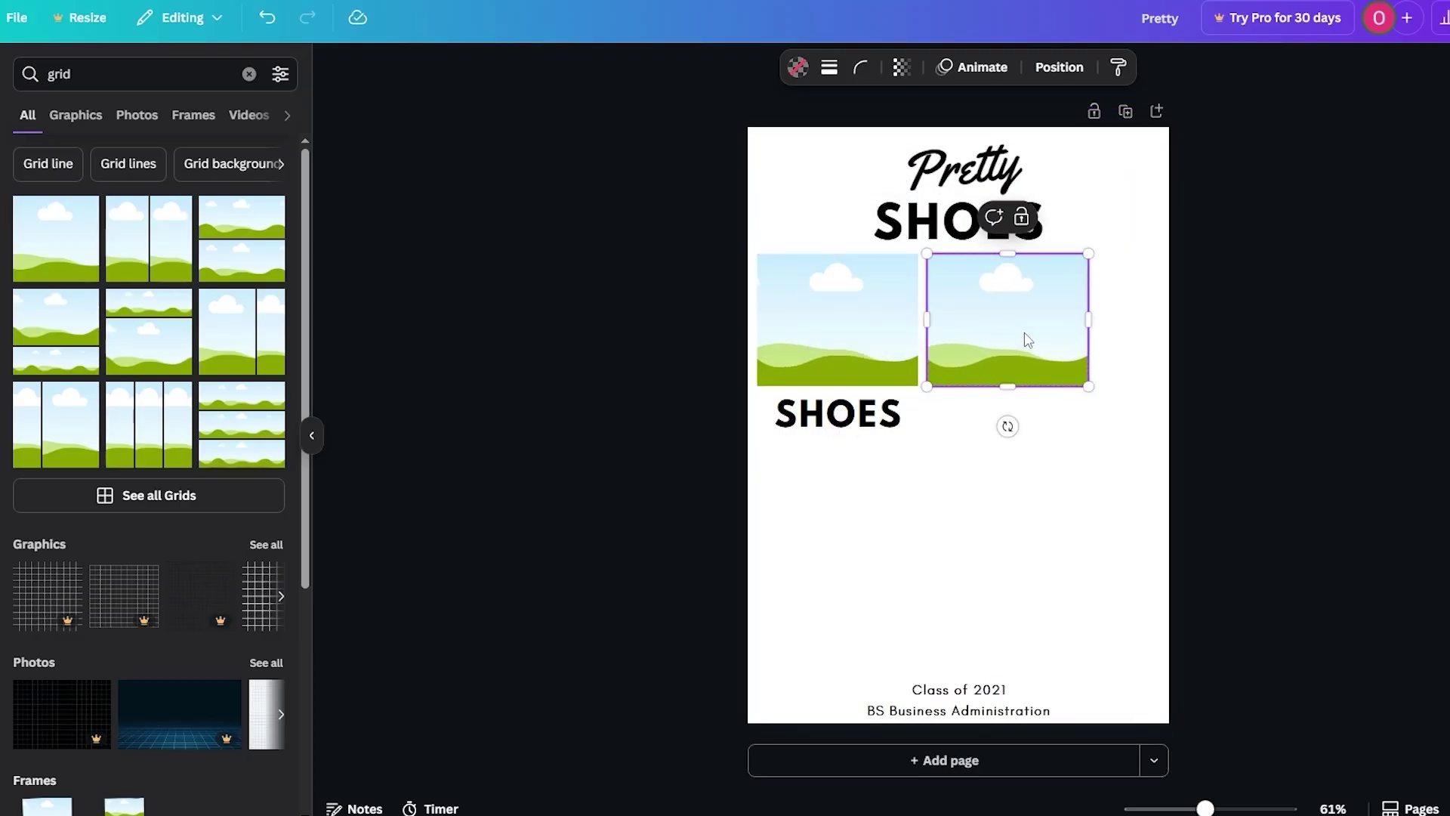
left_click(1303, 357)
left_click(908, 364)
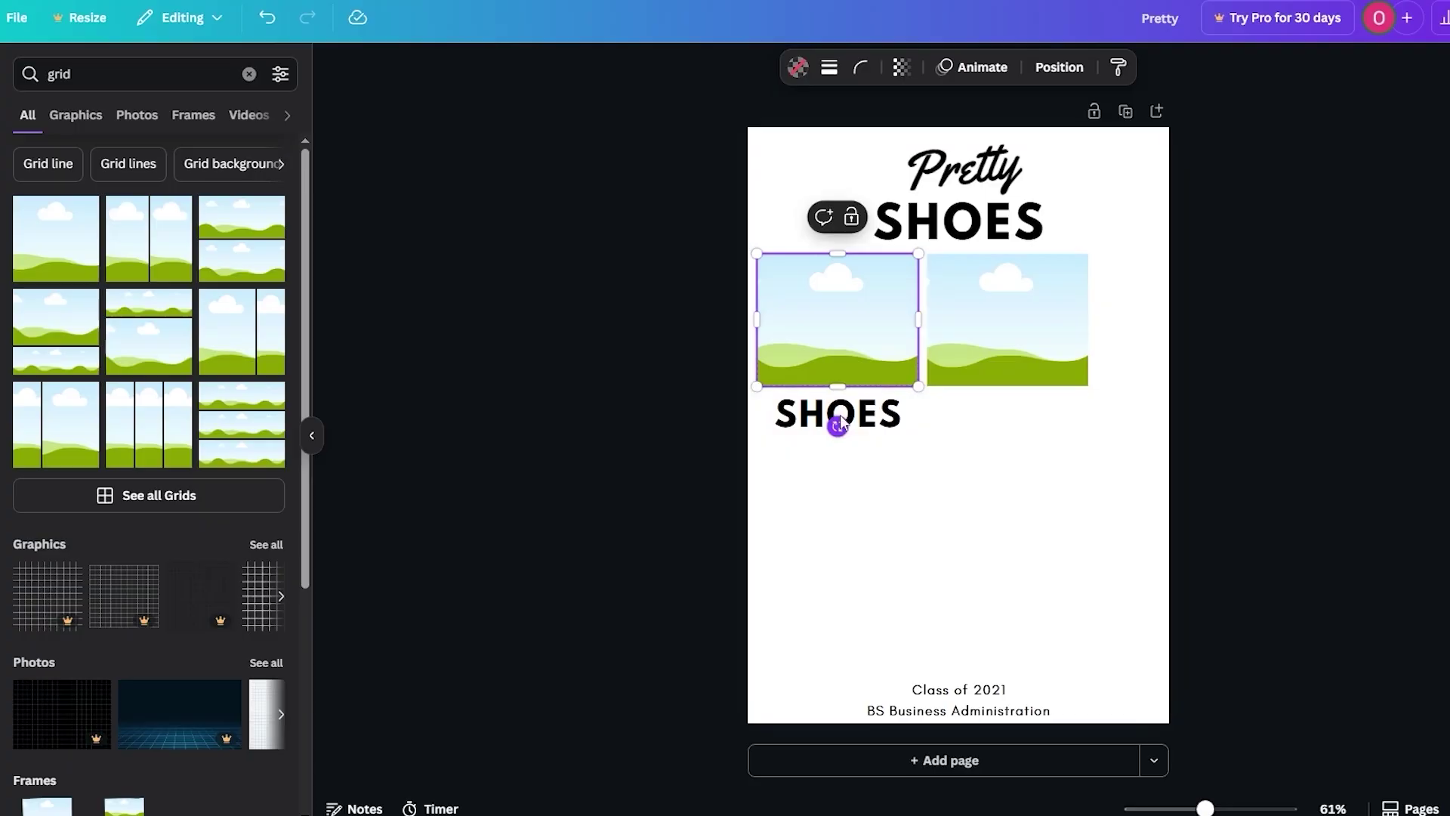
left_click(960, 378)
Browse the full collection of grid layouts for other arrangements.
scroll(143, 412, "down", 1)
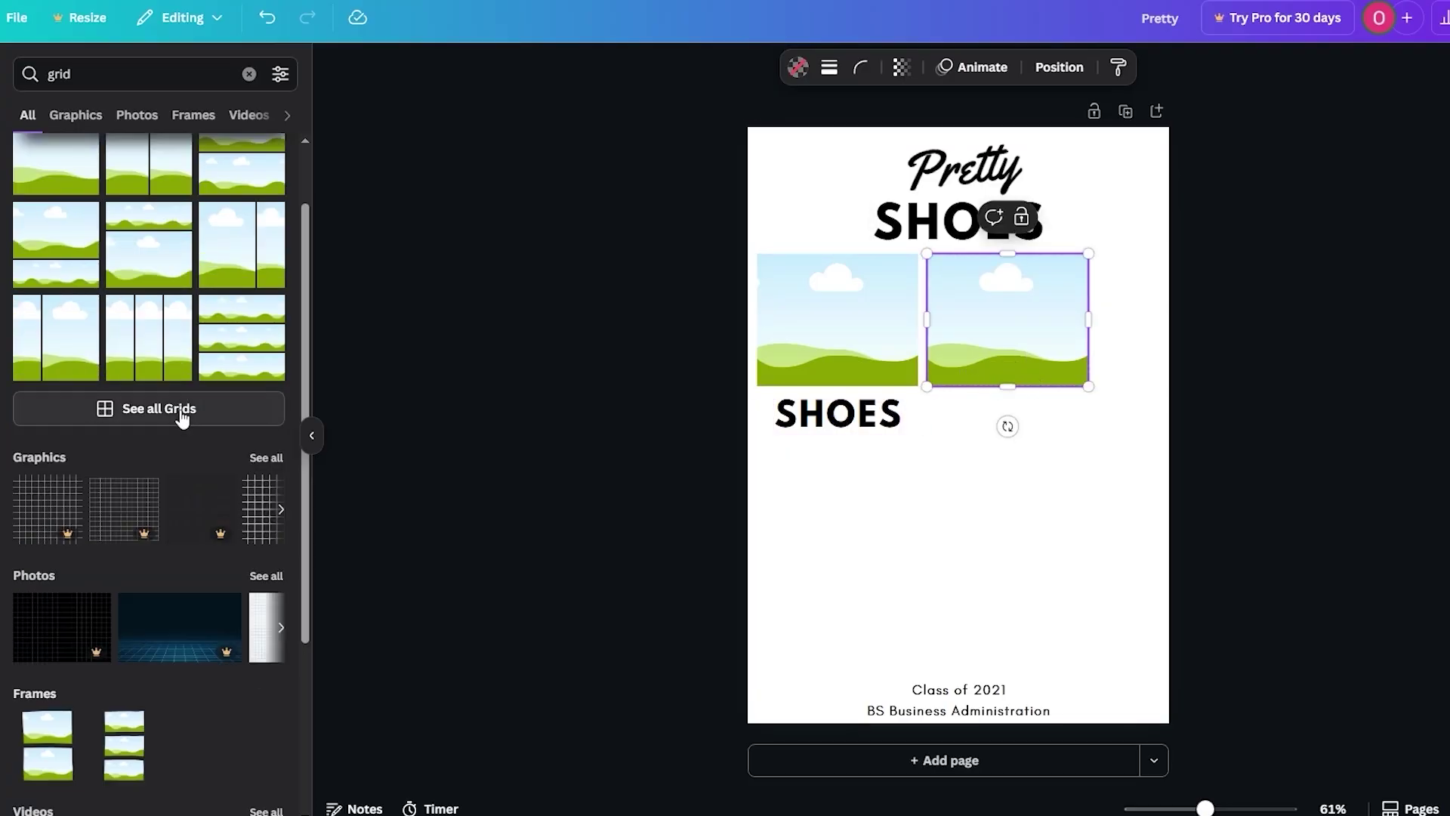
left_click(143, 411)
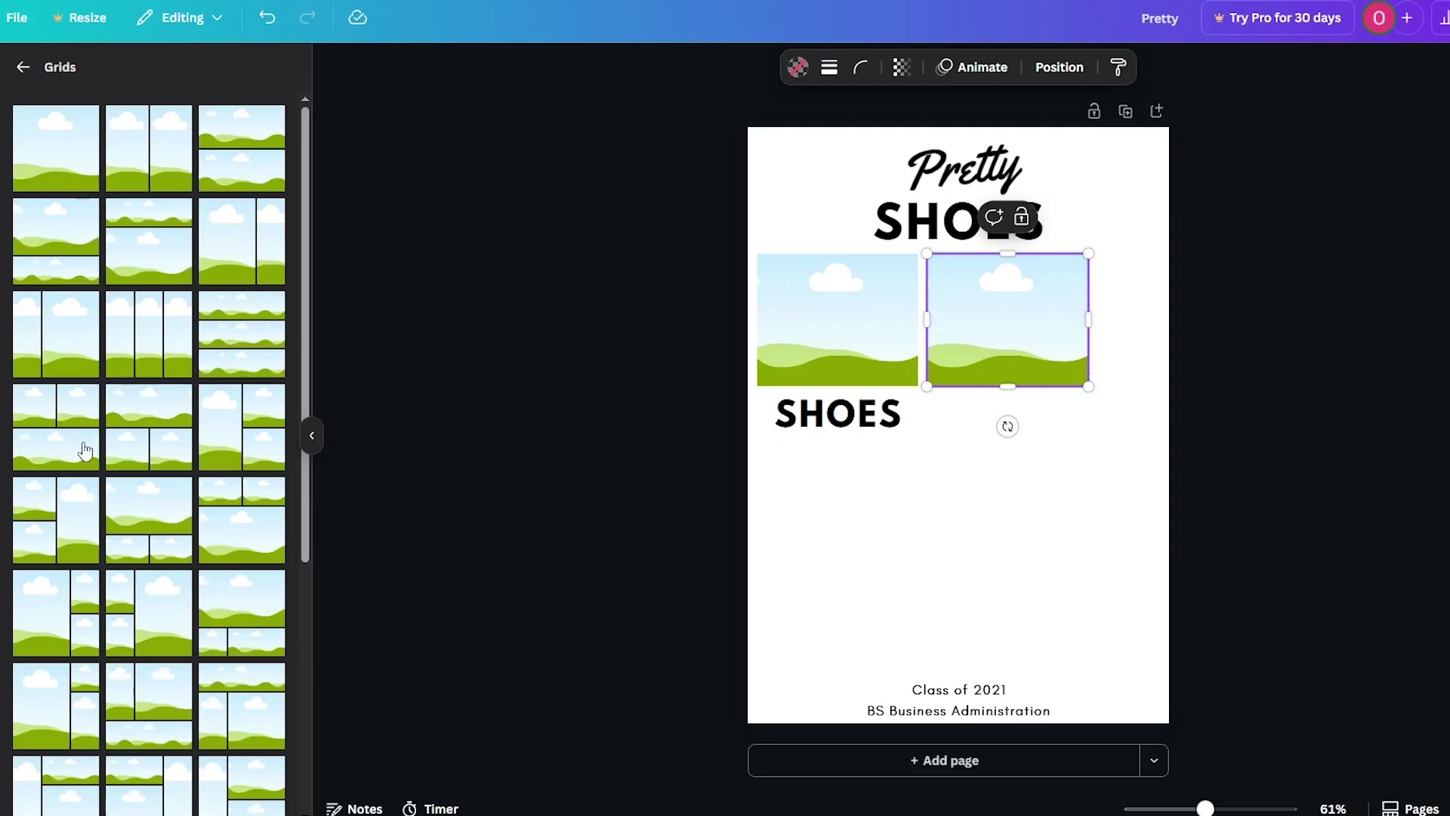
scroll(75, 451, "down", 15)
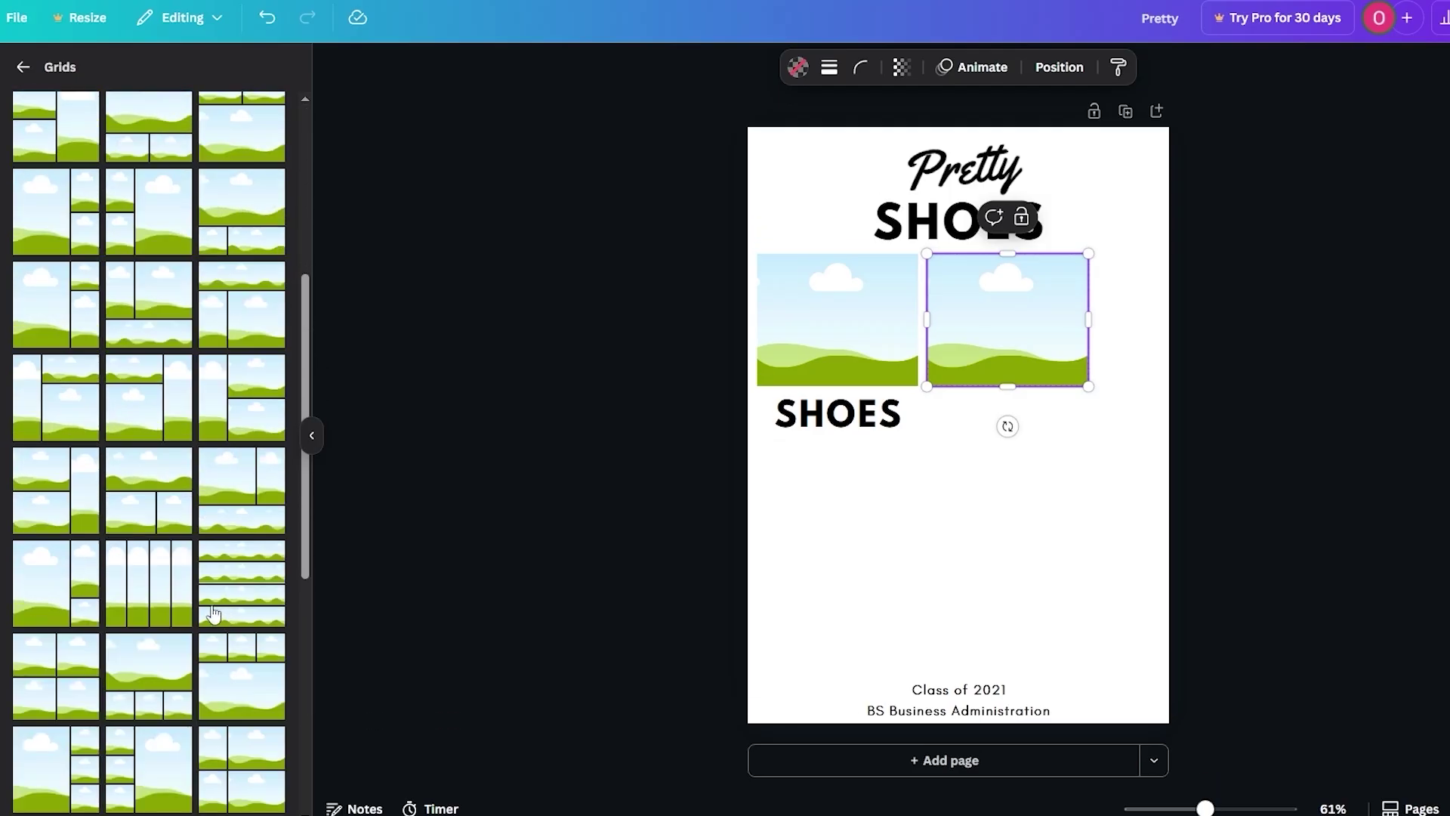
scroll(272, 577, "up", 5)
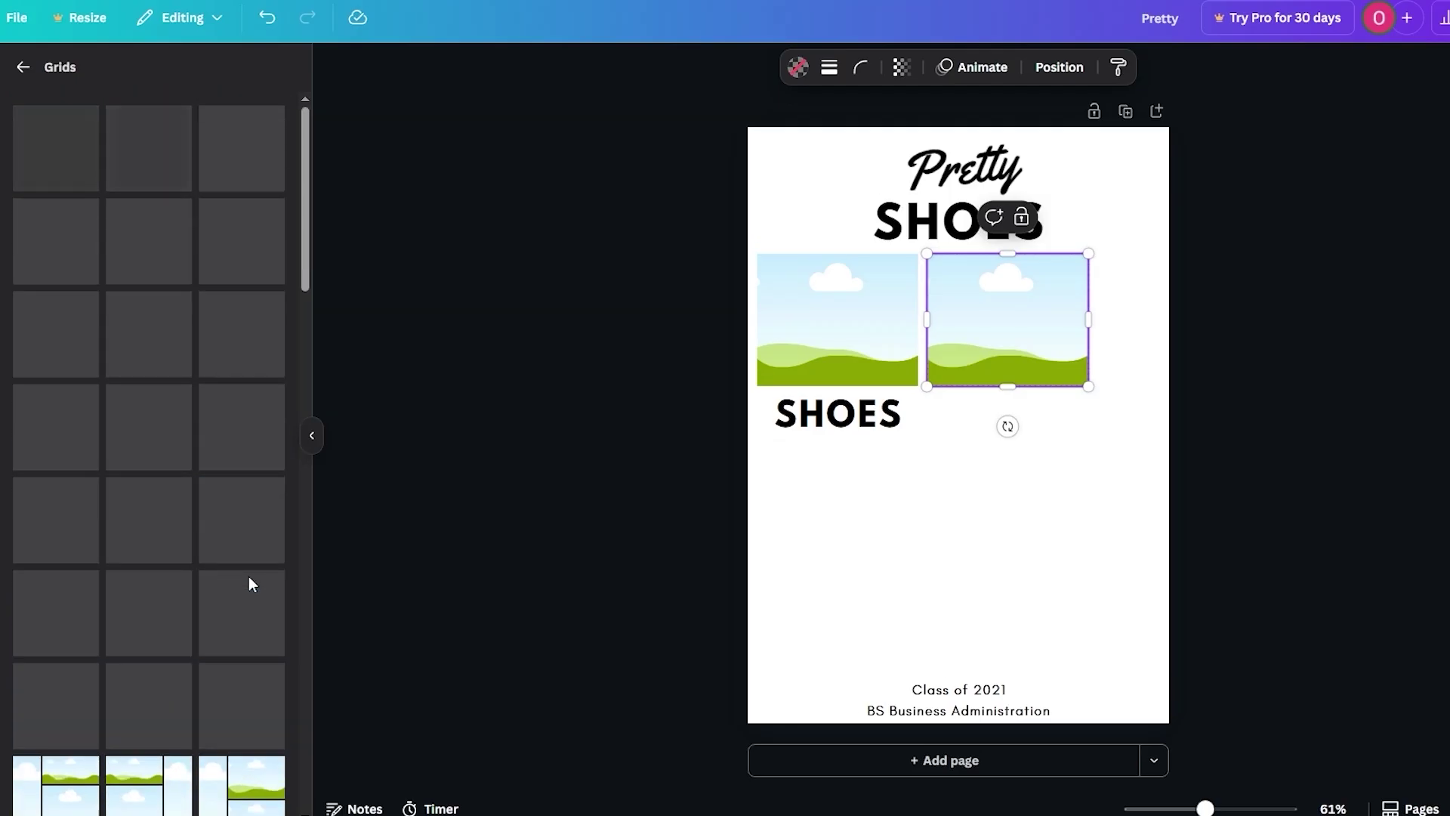
scroll(163, 162, "up", 5)
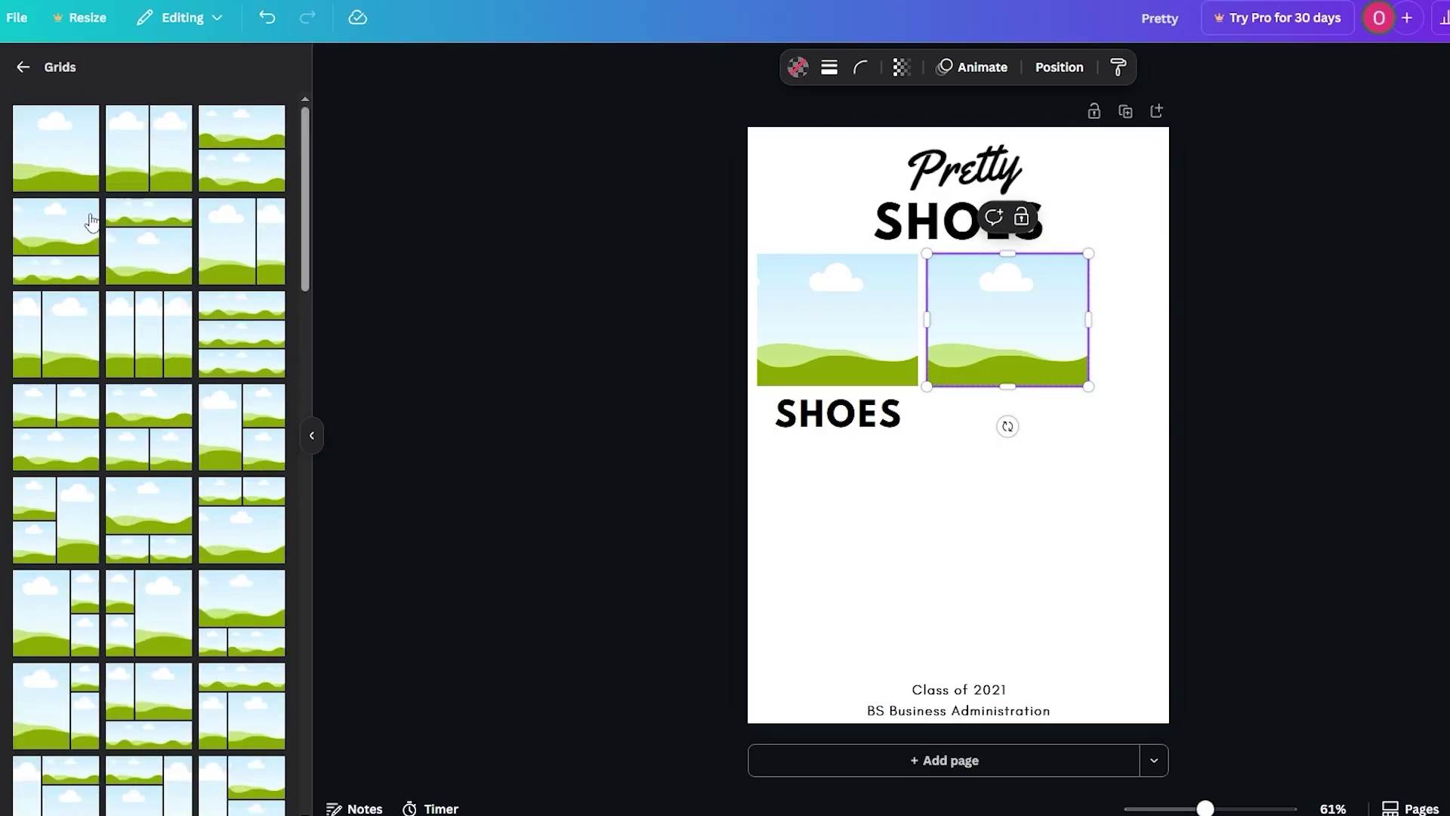
scroll(83, 347, "down", 10)
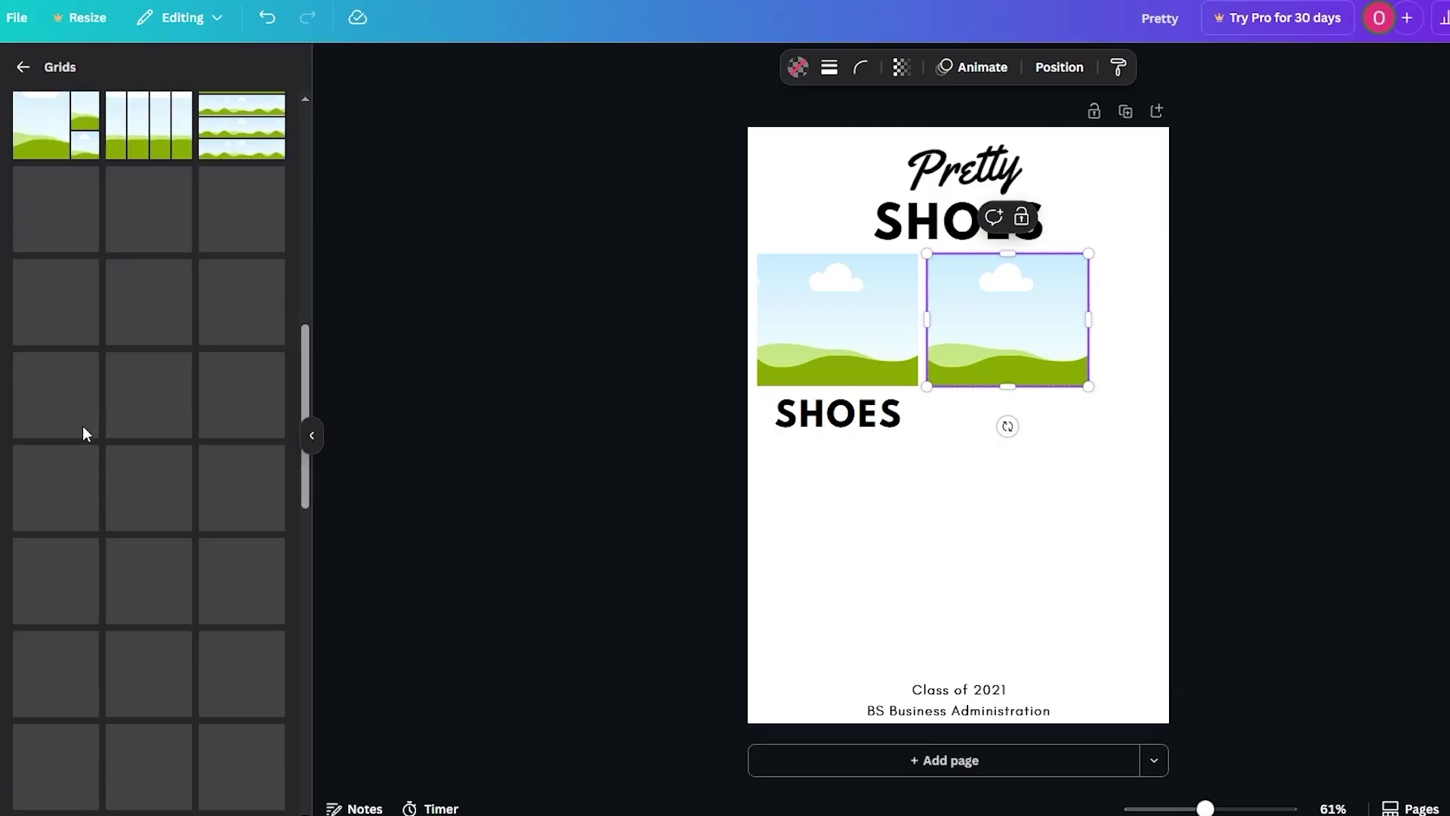
key("Escape")
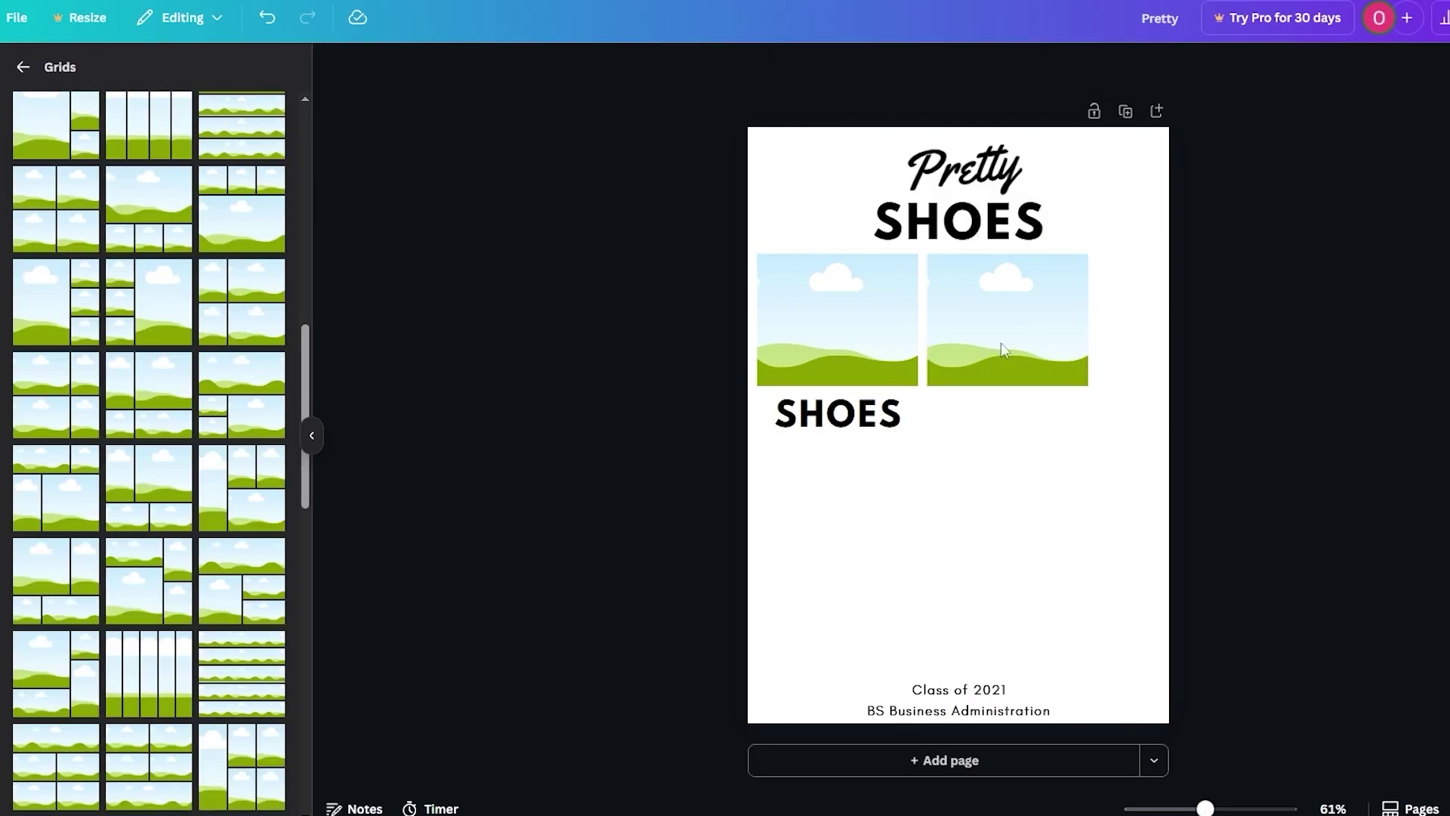
Shift the two picture grids to the right beneath the title, with a gap between them.
left_click_drag(985, 342, 1040, 353)
left_click_drag(874, 323, 909, 333)
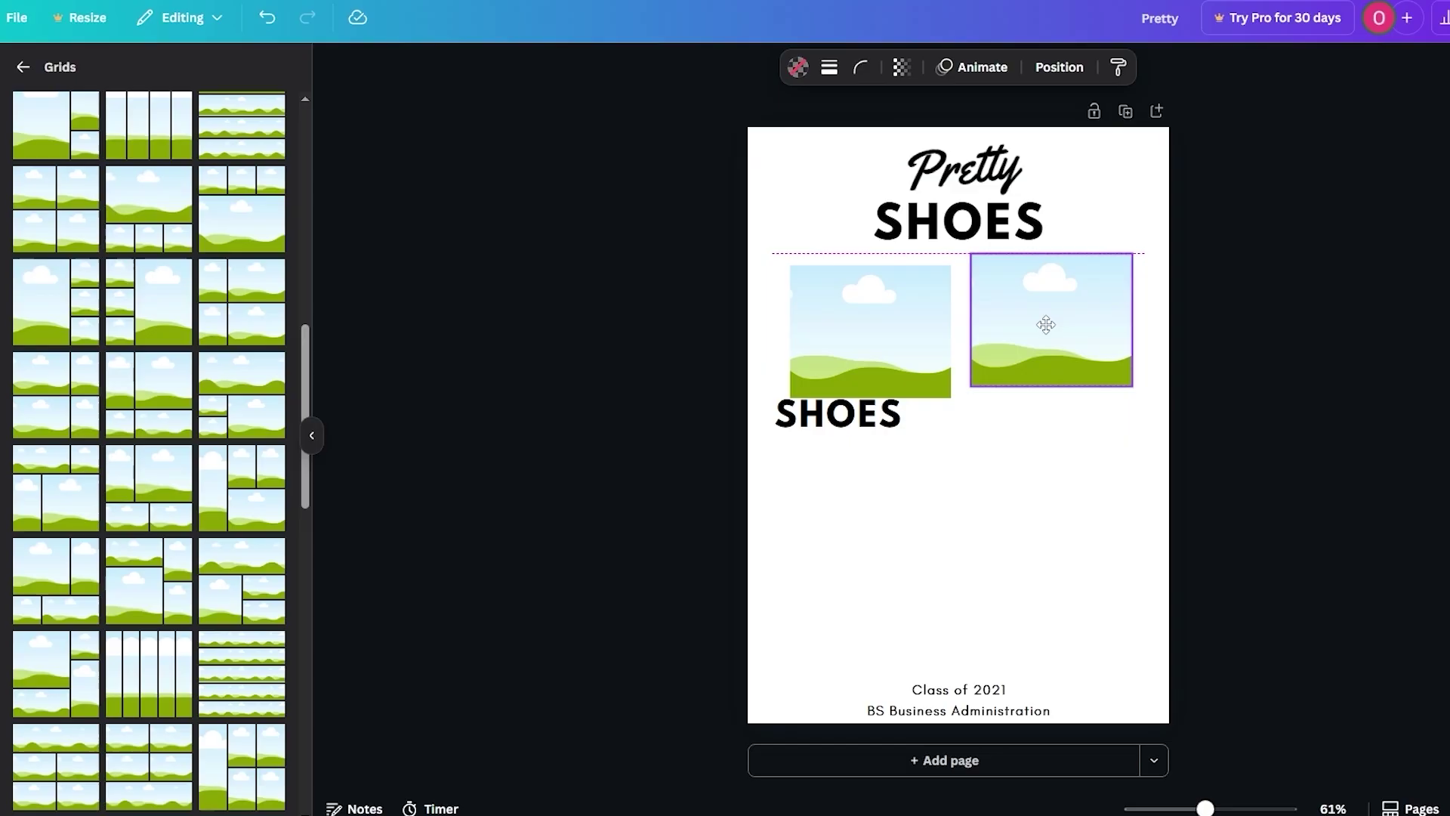